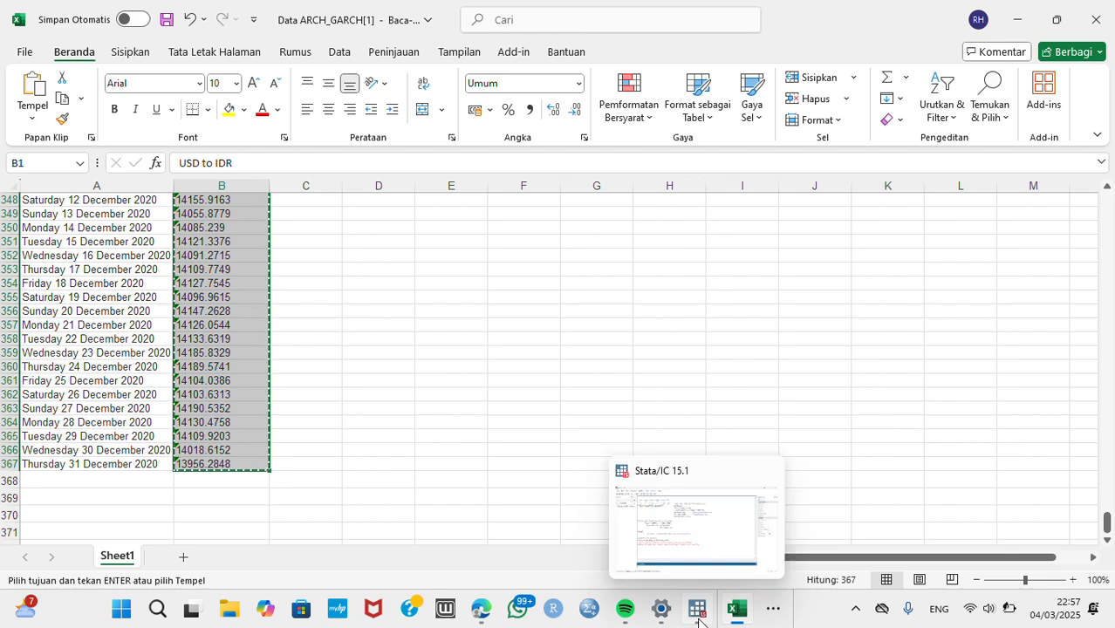
Step: Switch to Stata and paste the copied USD to IDR column into the Data Editor, treating the first row as variable names
{"action": "left_click", "coordinate": [699, 560]}
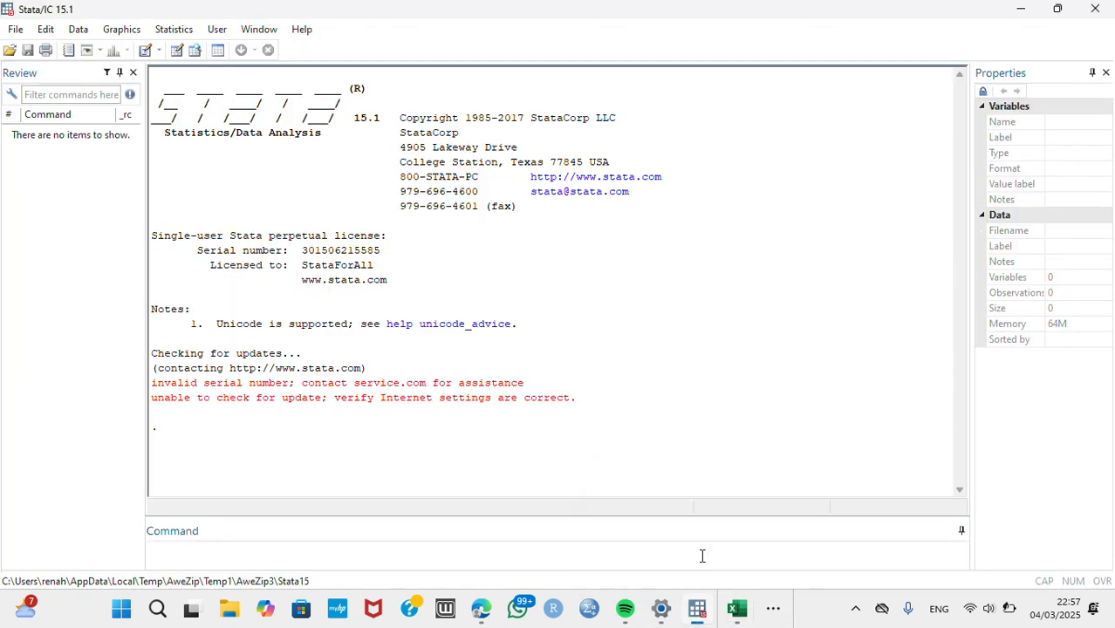
{"action": "left_click", "coordinate": [177, 54]}
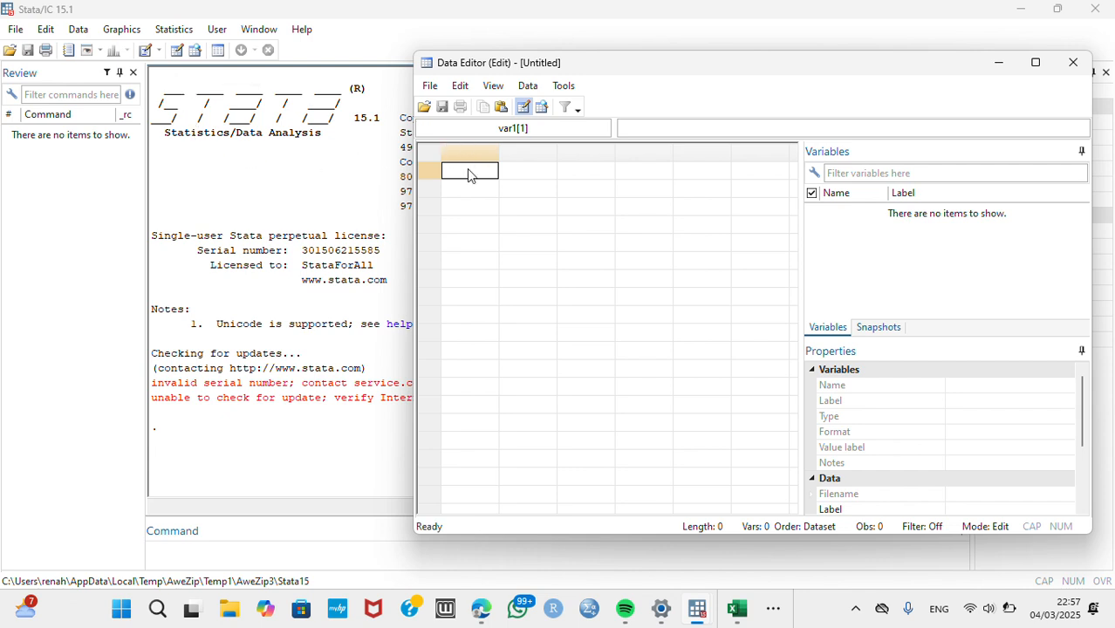
{"action": "key", "text": "ctrl+v"}
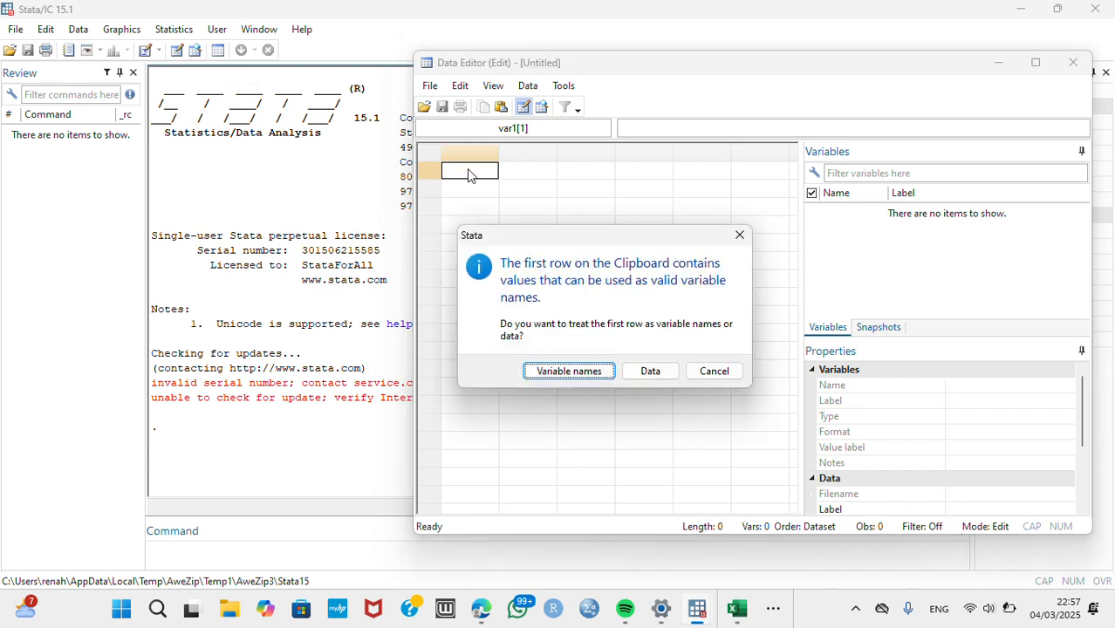
{"action": "left_click", "coordinate": [571, 371]}
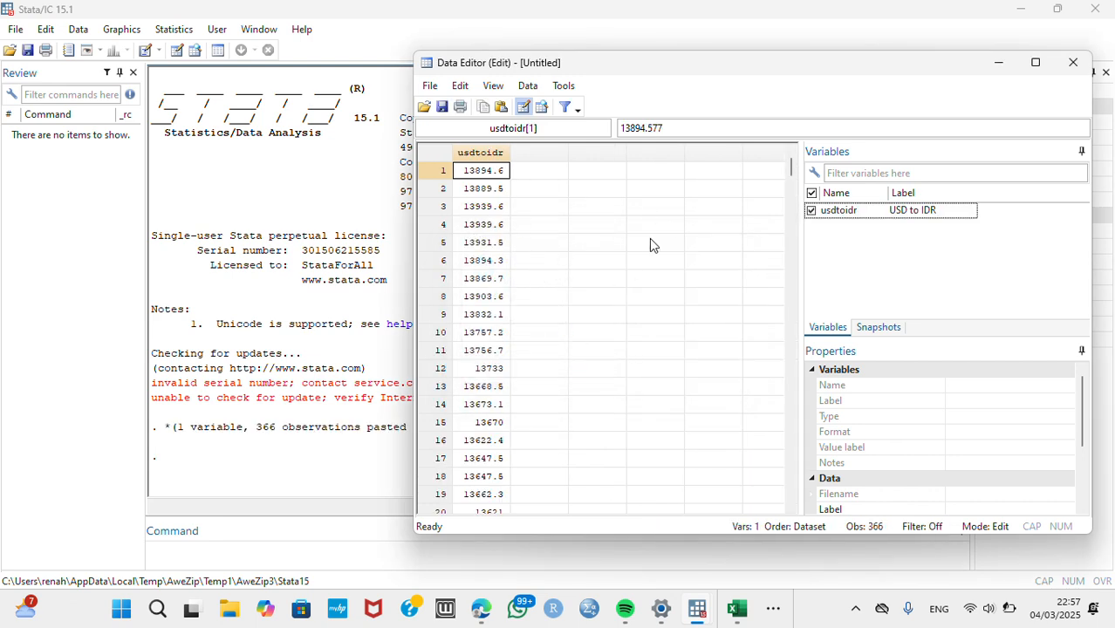
Step: Rename the pasted usdtoidr variable to kurs
{"action": "left_click", "coordinate": [488, 153]}
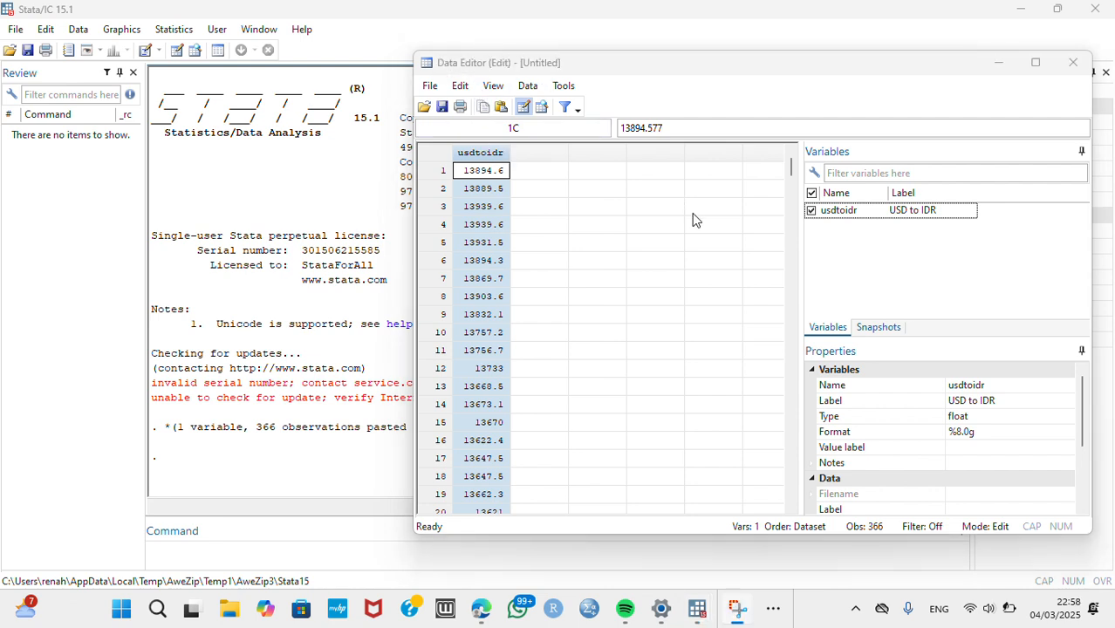
{"action": "left_click", "coordinate": [920, 391]}
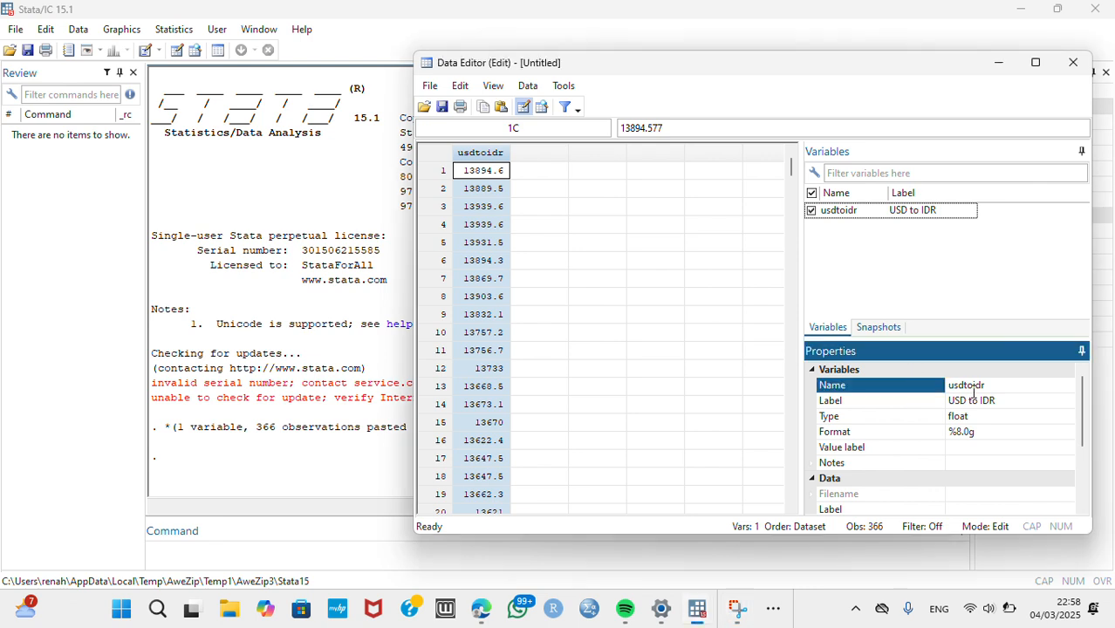
{"action": "double_click", "coordinate": [989, 385]}
{"action": "type", "text": "kurs"}
{"action": "key", "text": "Return"}
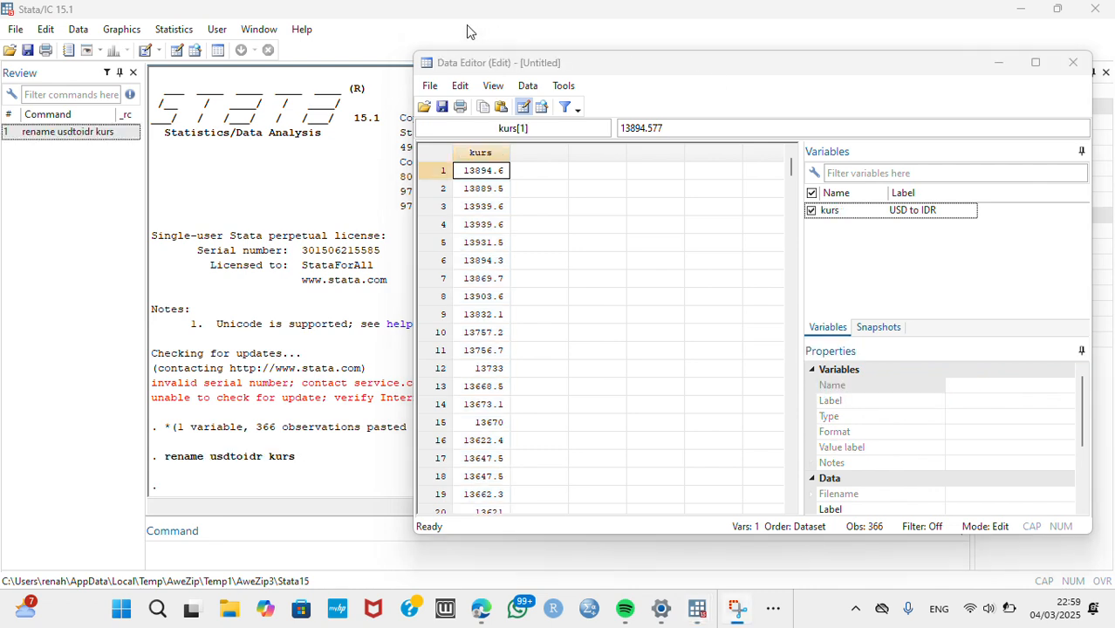
Step: Generate an observation counter variable by running gen t = _n
{"action": "left_click", "coordinate": [275, 548]}
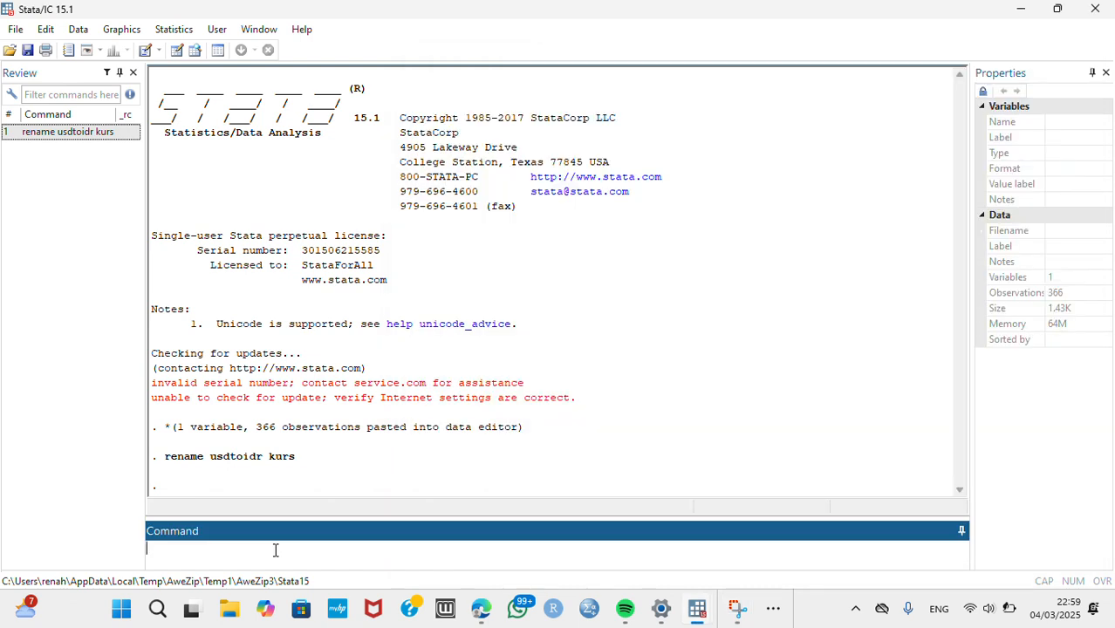
{"action": "type", "text": "gen t = _n"}
{"action": "key", "text": "Return"}
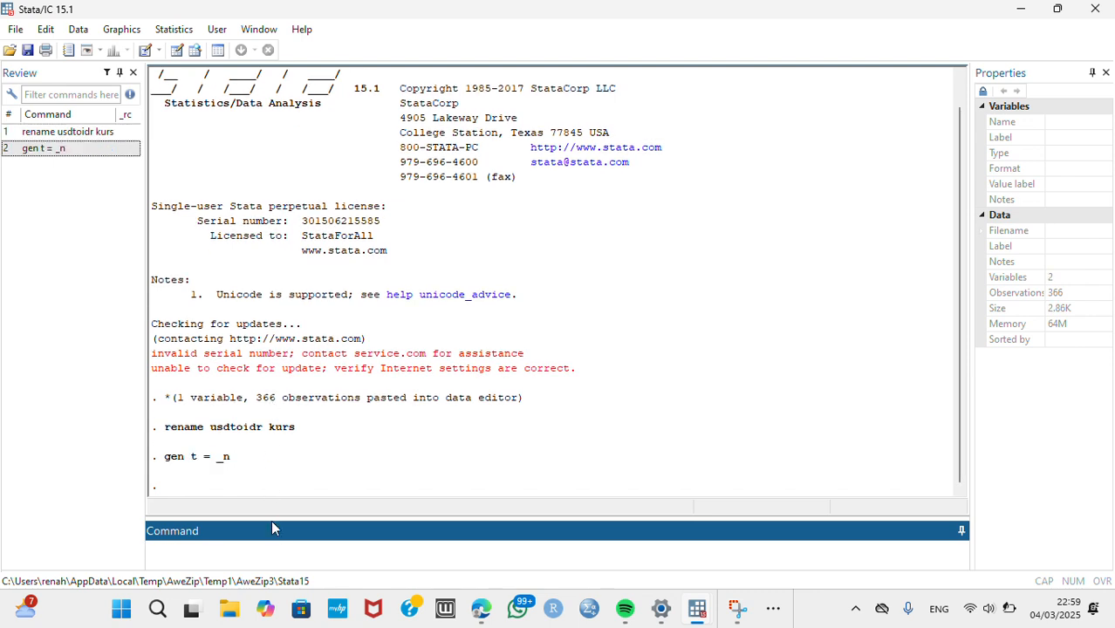
Step: Try to generate the daily date variable with gen newt = td(1ian 2020) + t - 1
{"action": "type", "text": "gen newt = td("}
{"action": "type", "text": "1ian 2020) + t -1"}
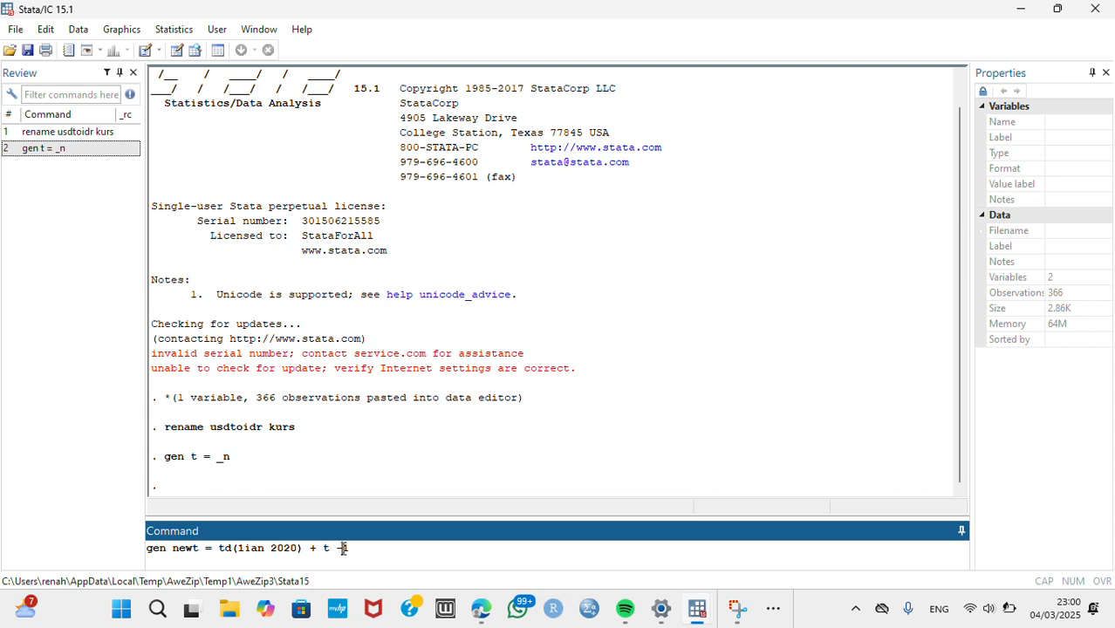
{"action": "key", "text": "Return"}
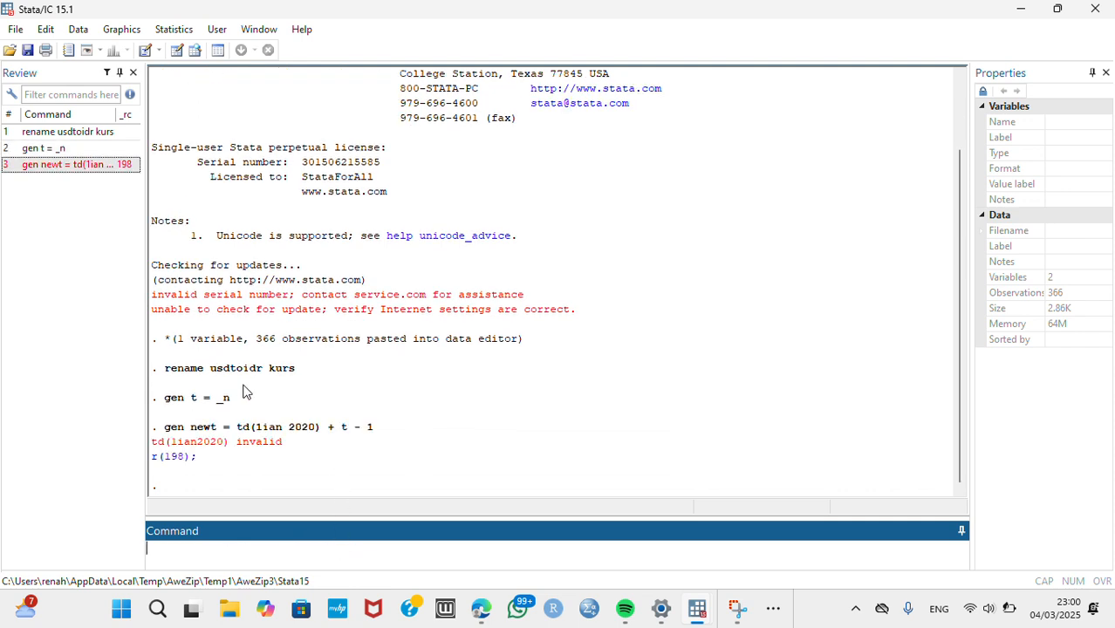
{"action": "left_click", "coordinate": [469, 30]}
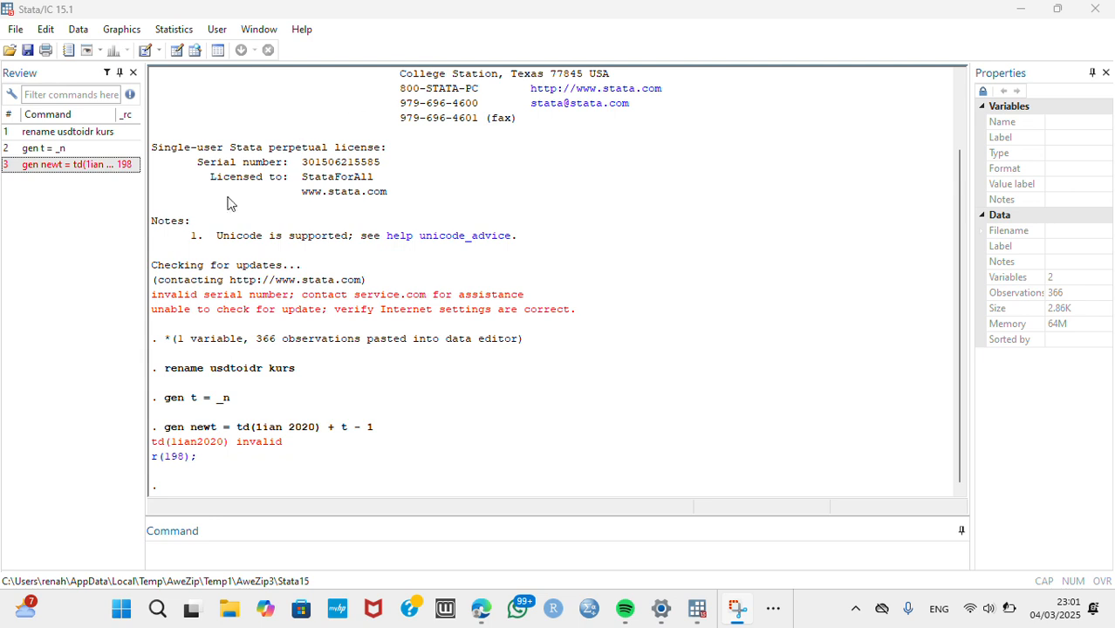
Step: Recall the failed date command, correct the month to jan and run gen newt = td(1jan 2020) + t - 1
{"action": "left_click", "coordinate": [123, 155]}
{"action": "left_click", "coordinate": [122, 169]}
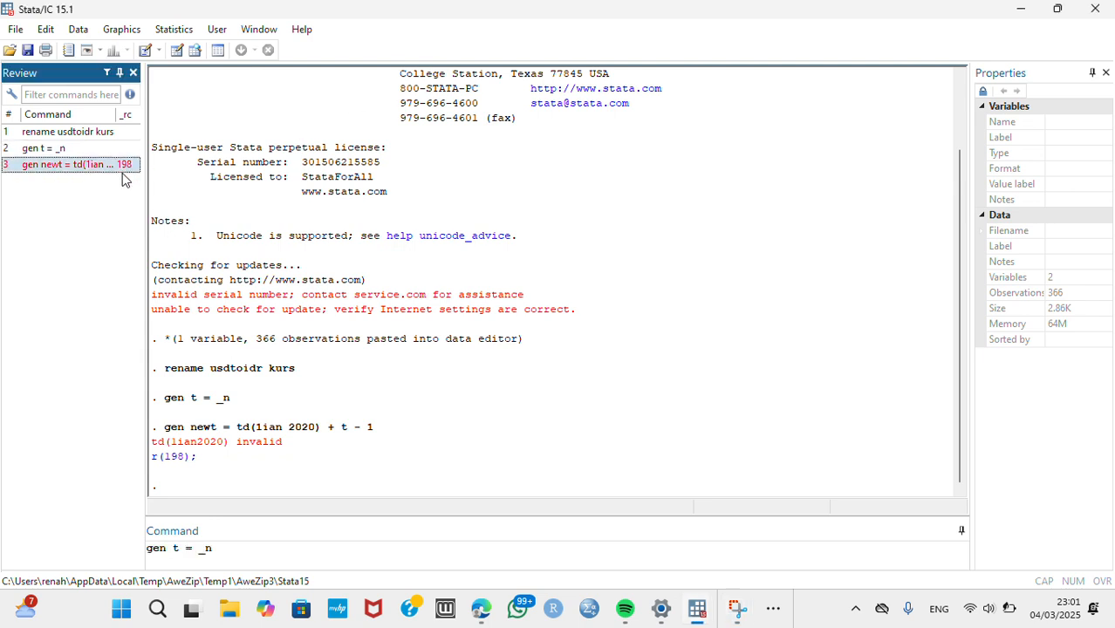
{"action": "left_click", "coordinate": [252, 548]}
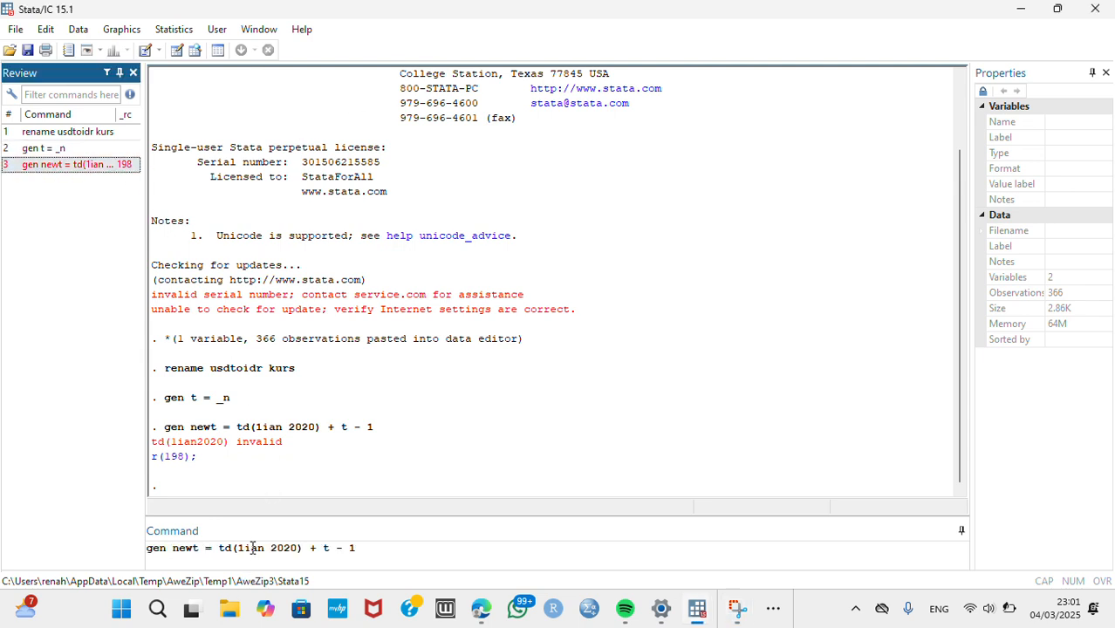
{"action": "left_click", "coordinate": [252, 548]}
{"action": "key", "text": "Return"}
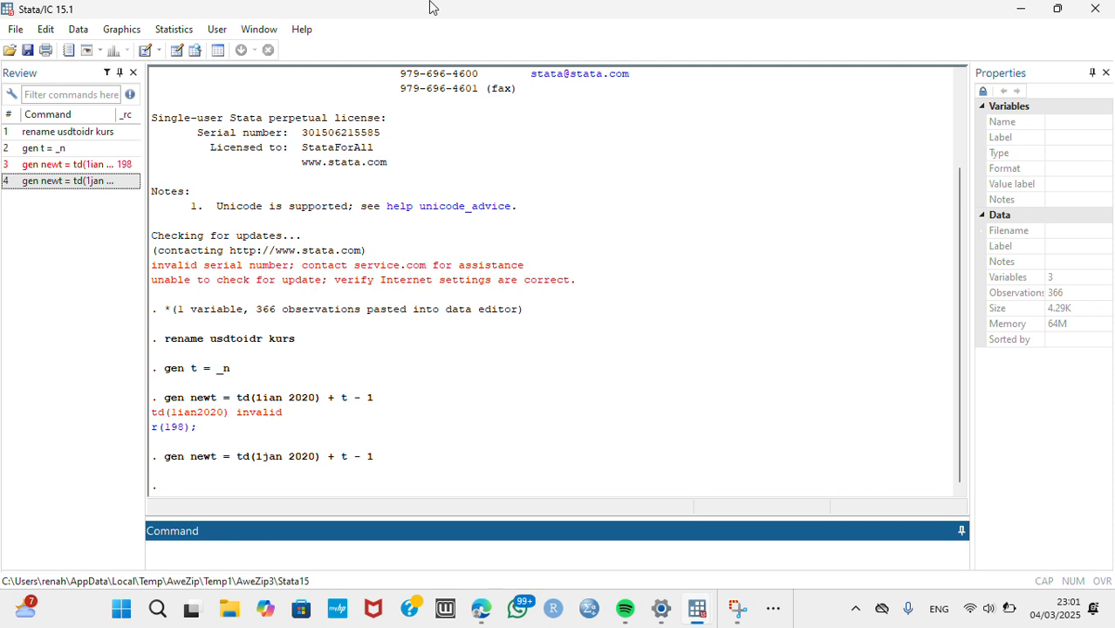
{"action": "left_click", "coordinate": [465, 25]}
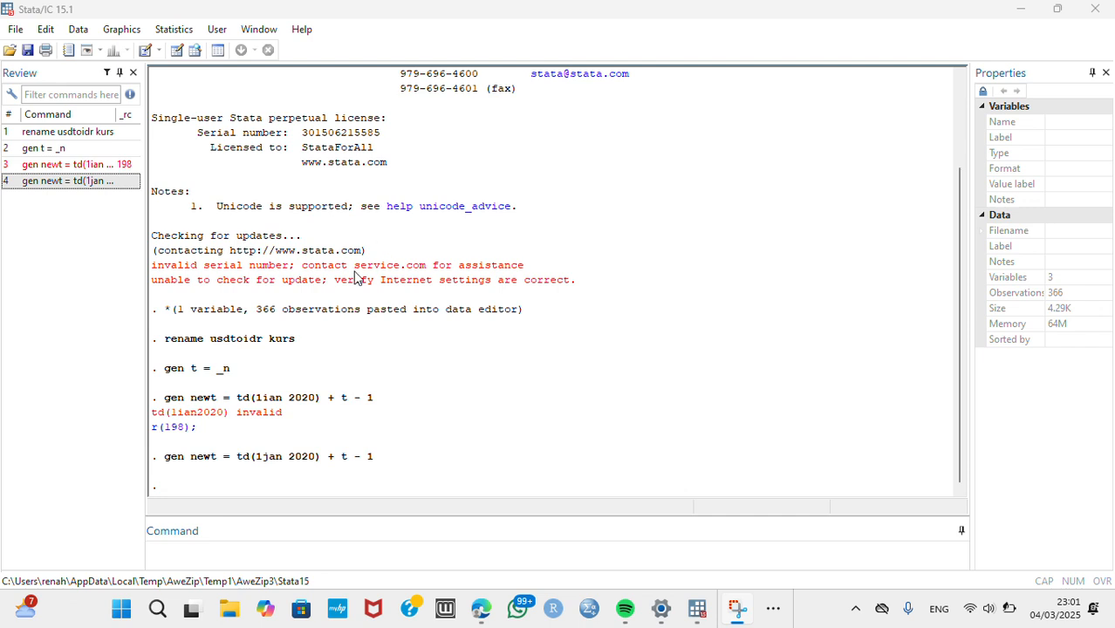
Step: Apply the daily date display format to the date variable with format %td newt
{"action": "left_click", "coordinate": [266, 543]}
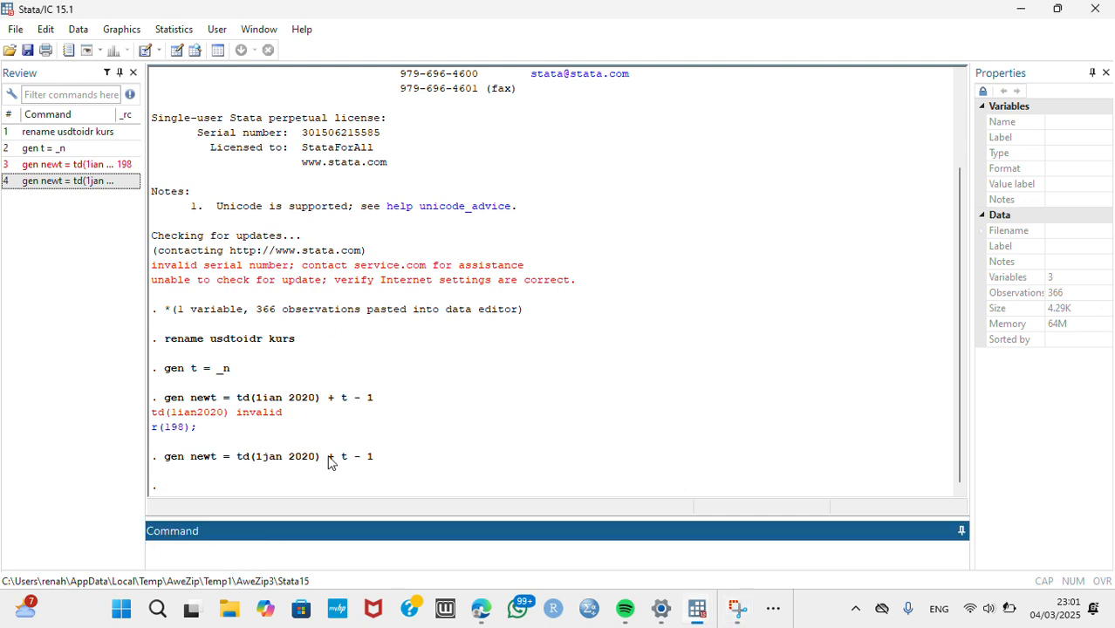
{"action": "type", "text": "form"}
{"action": "type", "text": "at %td new"}
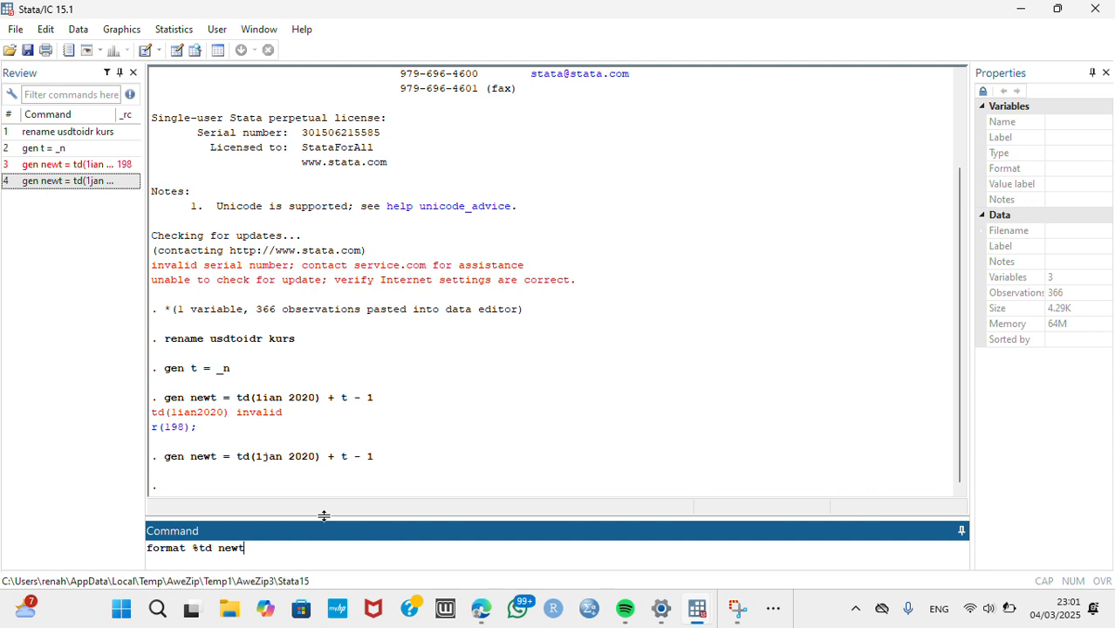
{"action": "type", "text": "t"}
{"action": "key", "text": "Return"}
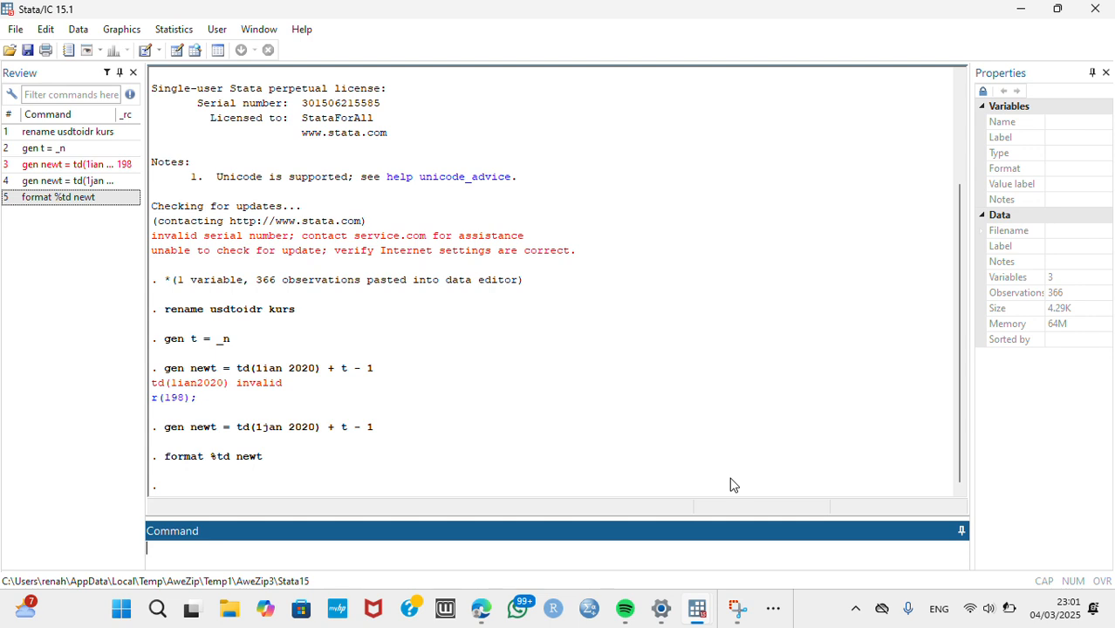
Step: Bring up the Data Editor and examine the kurs, t and newt columns
{"action": "left_click", "coordinate": [772, 610]}
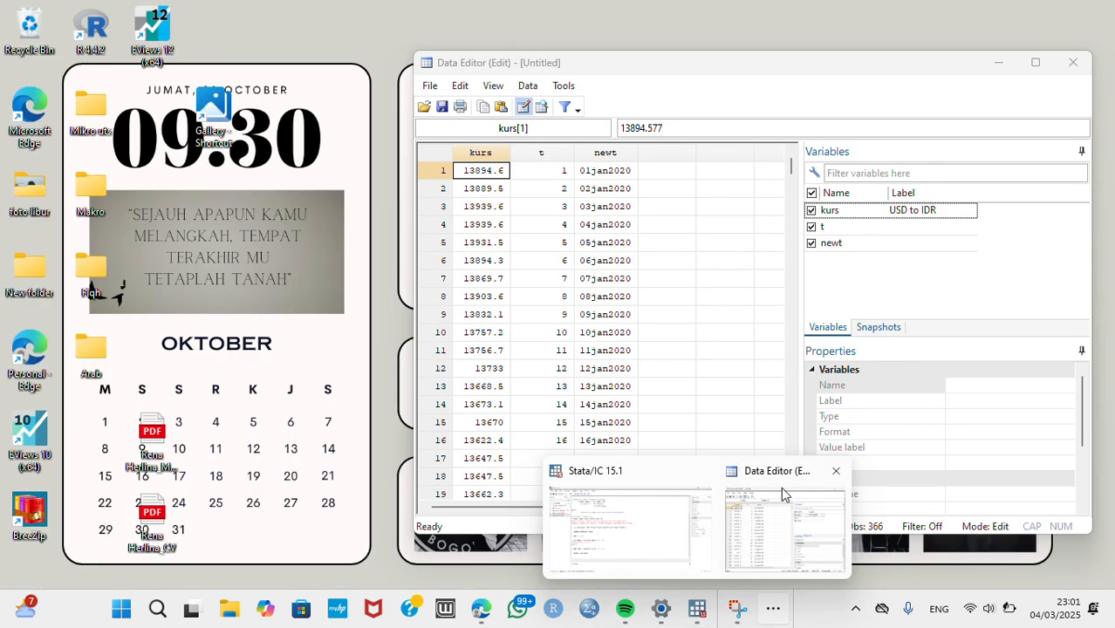
{"action": "left_click", "coordinate": [781, 487]}
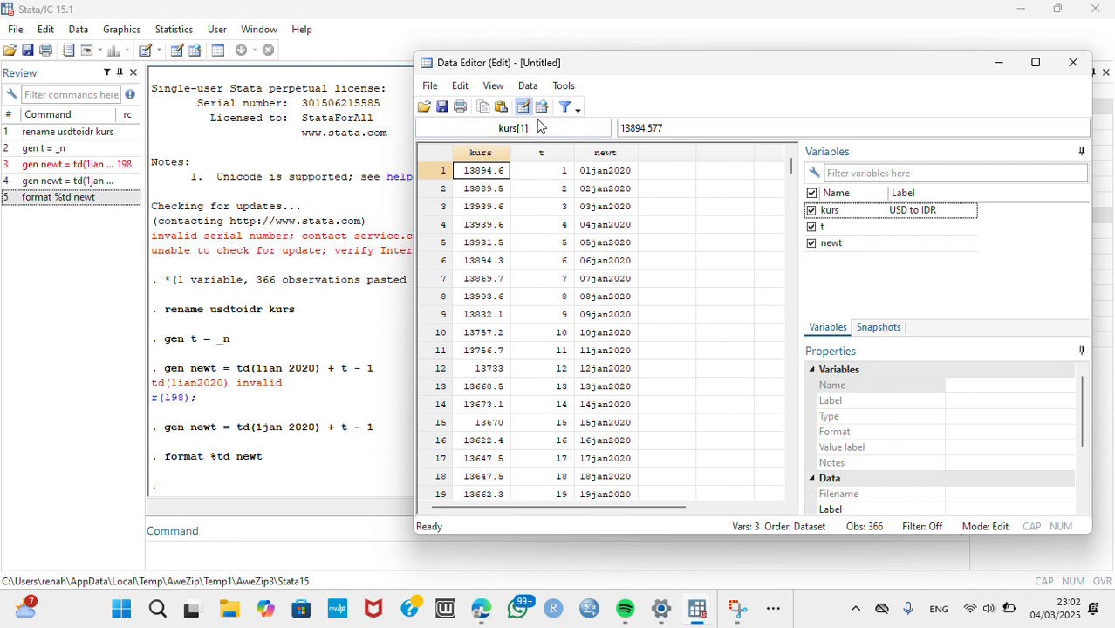
{"action": "left_click", "coordinate": [469, 34]}
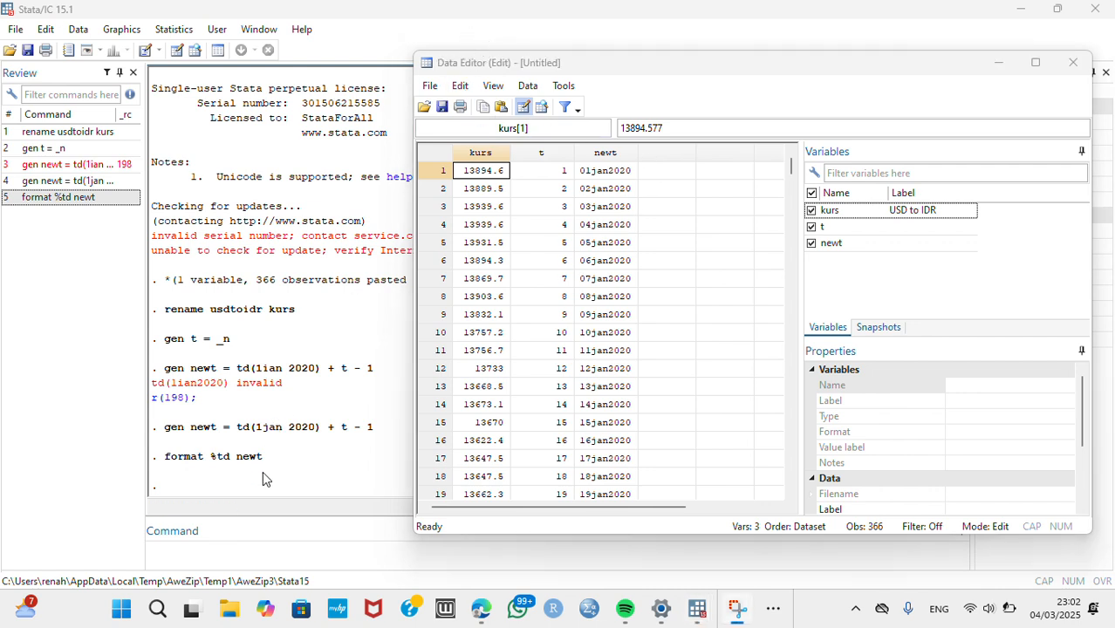
Step: Declare the dataset as a time series by running tsset newt
{"action": "left_click", "coordinate": [257, 548]}
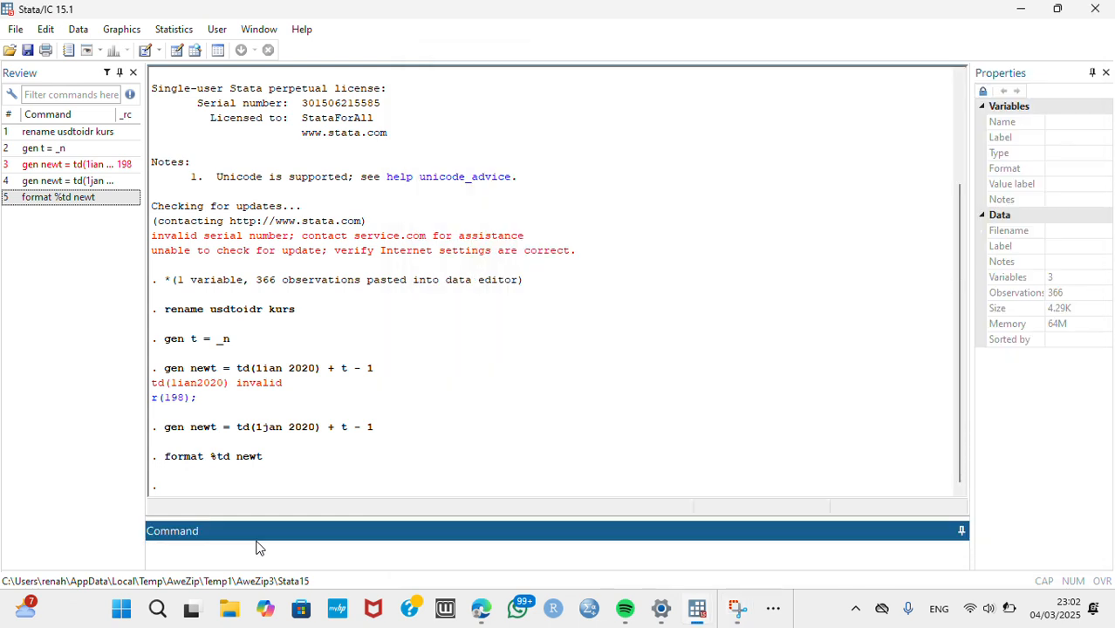
{"action": "type", "text": "tsset newt"}
{"action": "key", "text": "Return"}
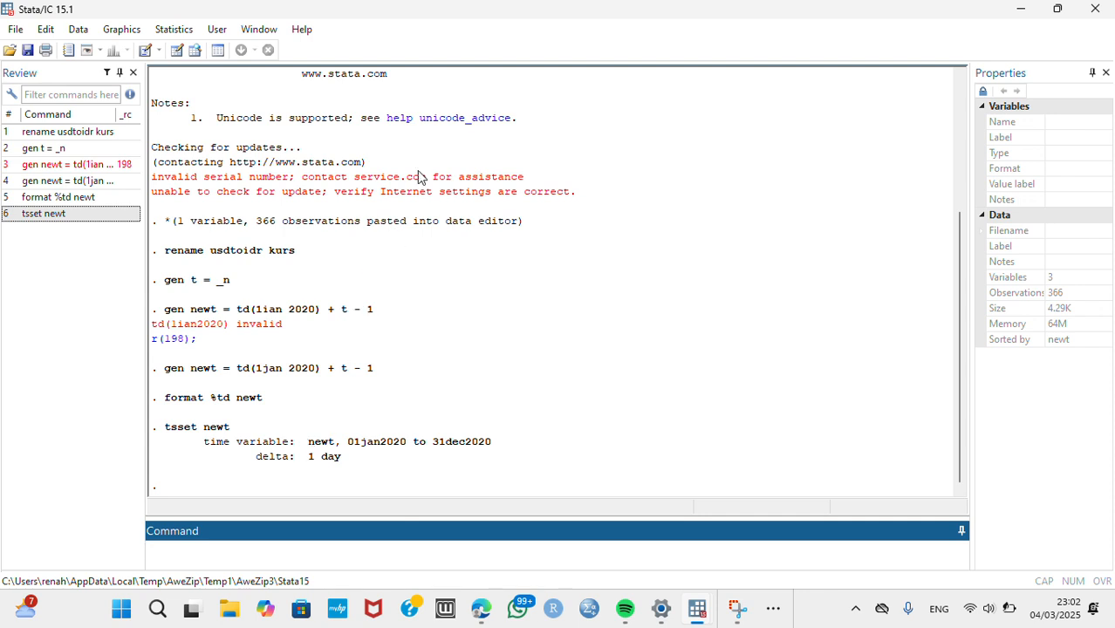
{"action": "left_click", "coordinate": [462, 32]}
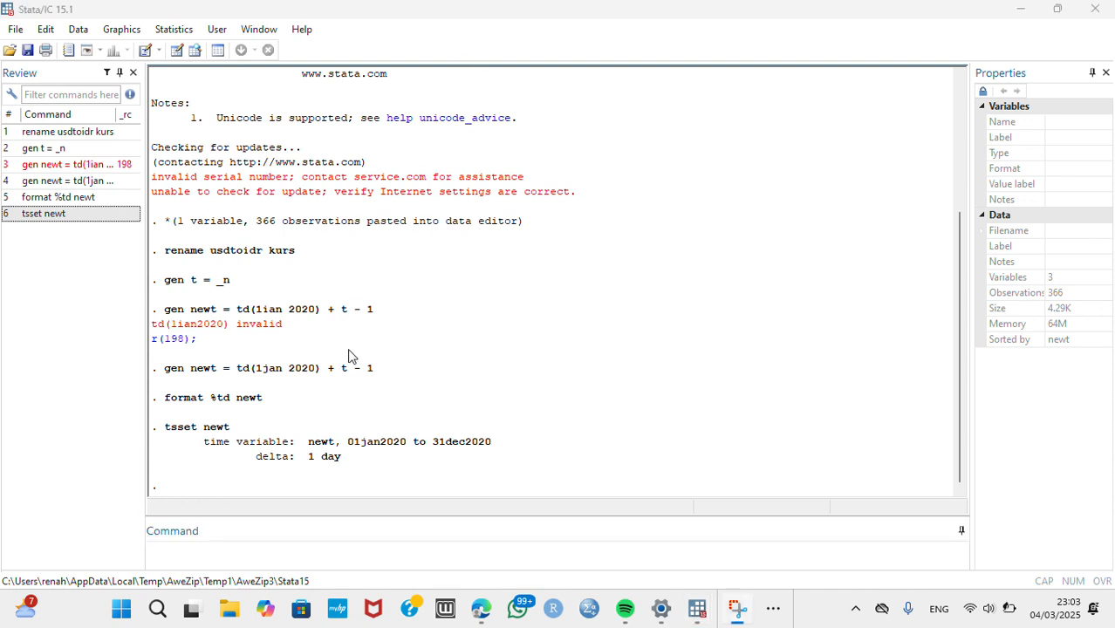
Step: Plot the exchange rate over time with twoway (tsline kurs), then put the graph window away
{"action": "left_click", "coordinate": [221, 560]}
{"action": "type", "text": "two"}
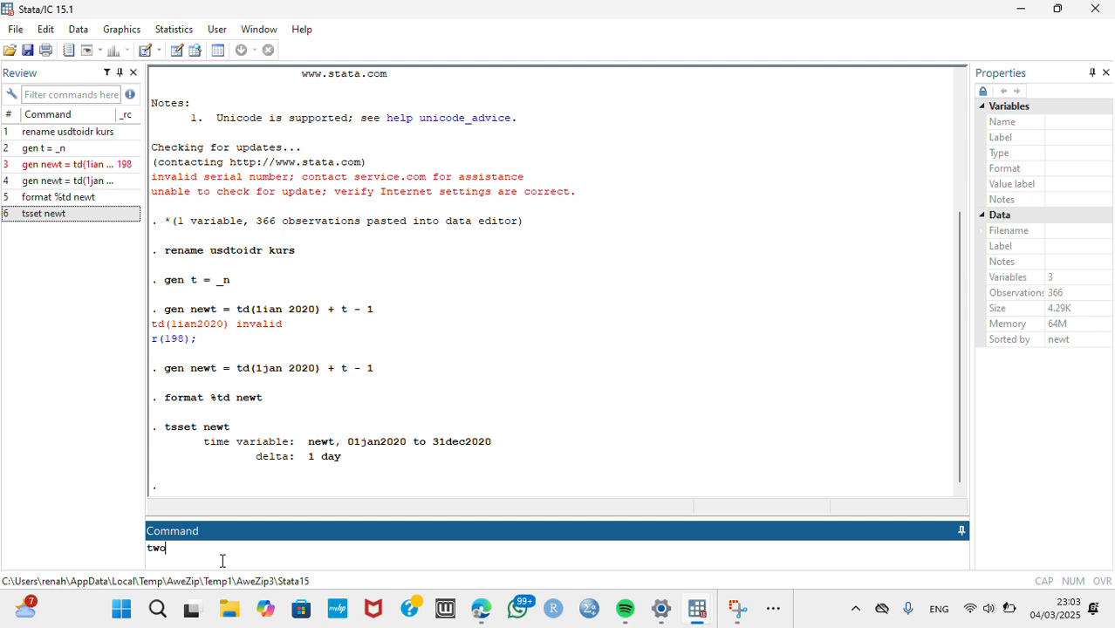
{"action": "type", "text": "way ("}
{"action": "left_click", "coordinate": [467, 14]}
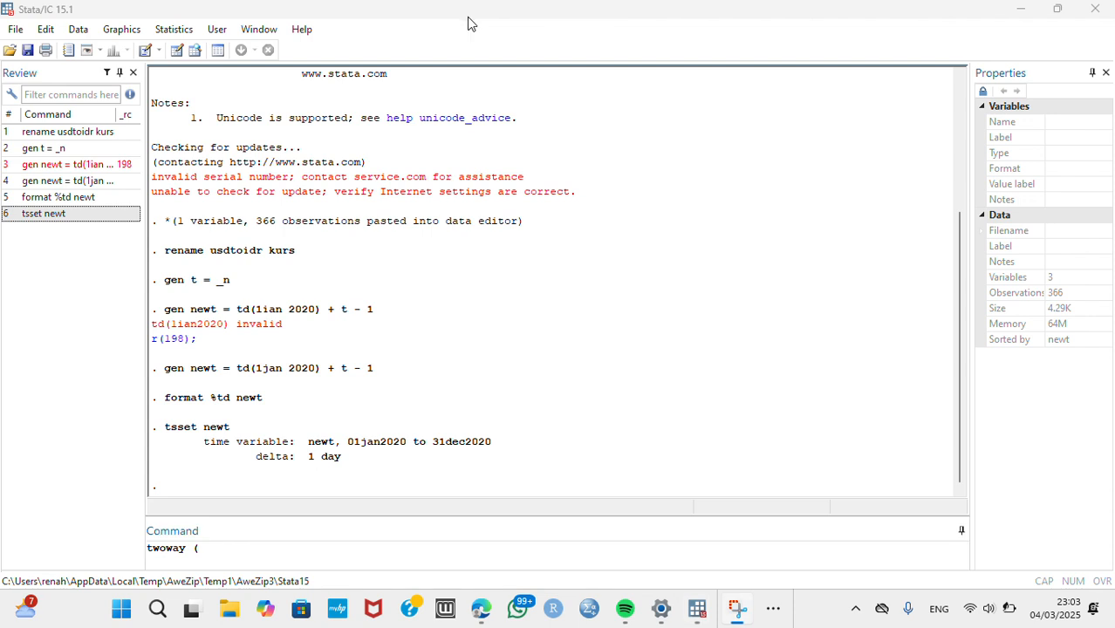
{"action": "left_click", "coordinate": [213, 558]}
{"action": "type", "text": "("}
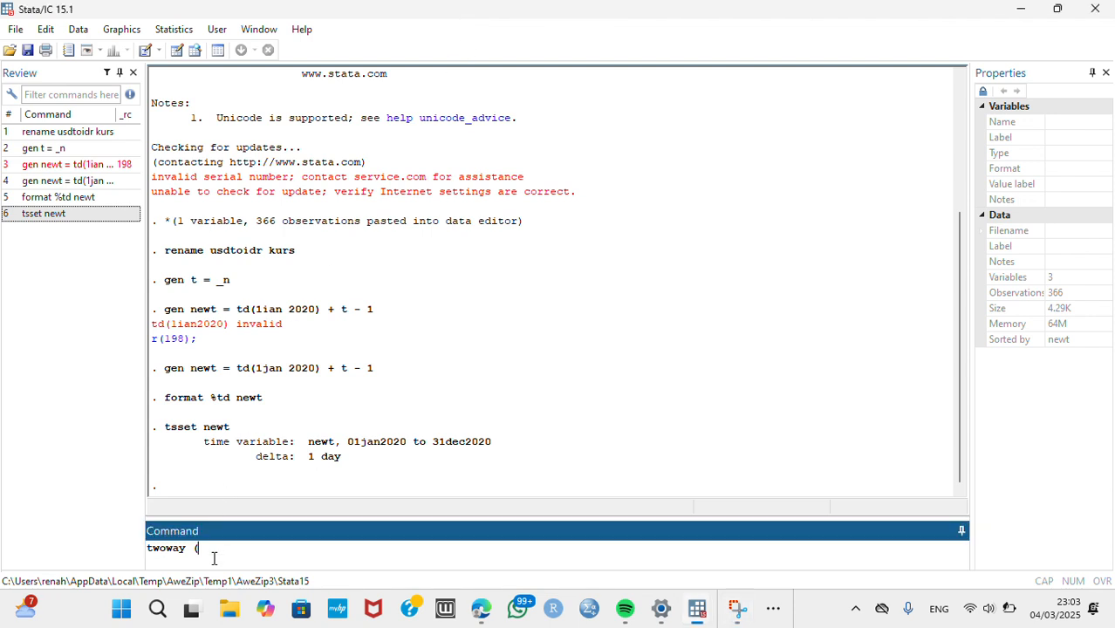
{"action": "type", "text": "tsline kurs)"}
{"action": "key", "text": "Return"}
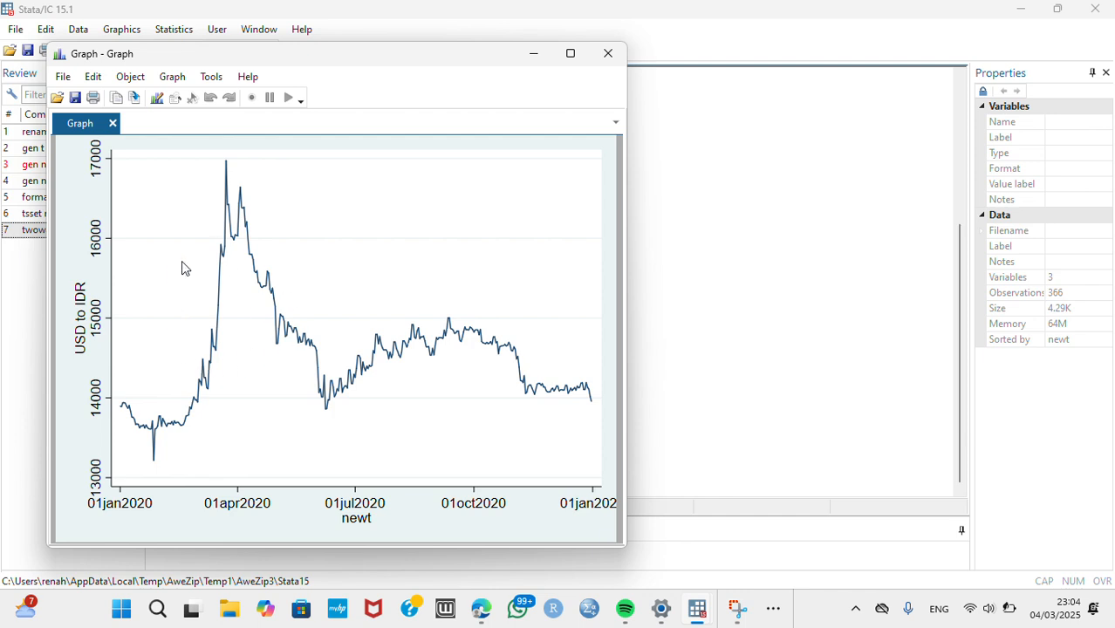
{"action": "left_click", "coordinate": [543, 56]}
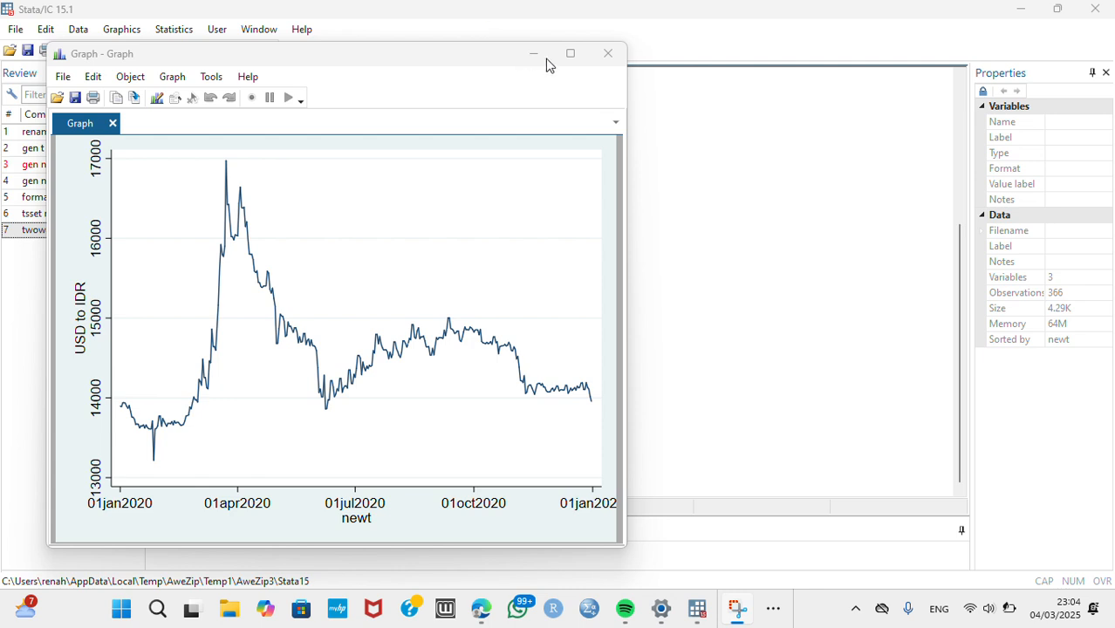
{"action": "left_click", "coordinate": [699, 75]}
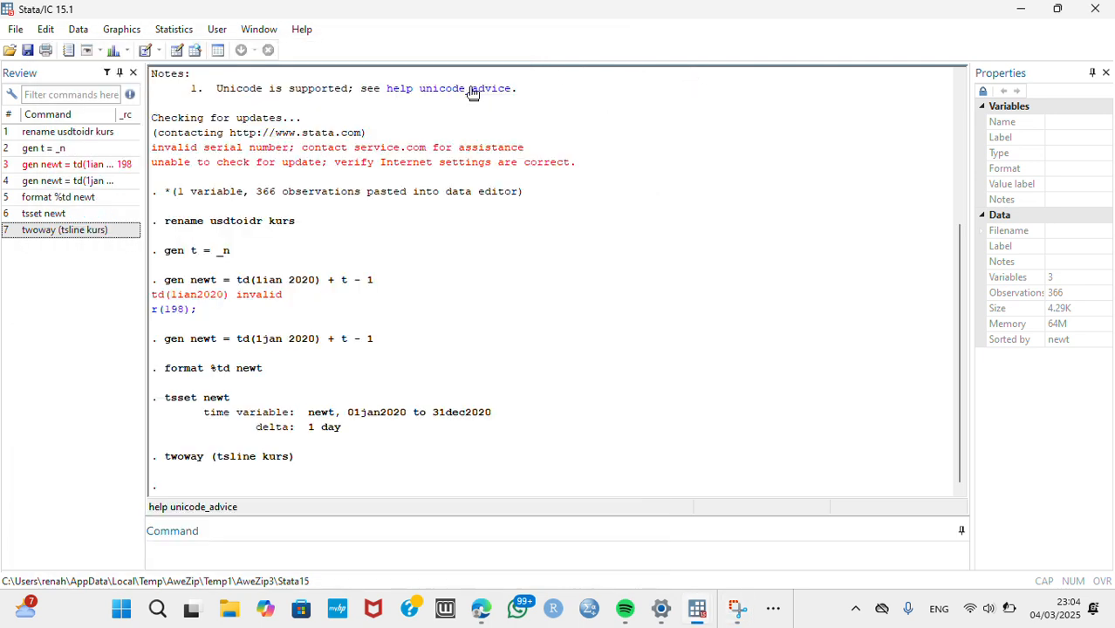
Step: Run the Dickey-Fuller unit root test on the exchange rate with dfuller kurs
{"action": "left_click", "coordinate": [261, 559]}
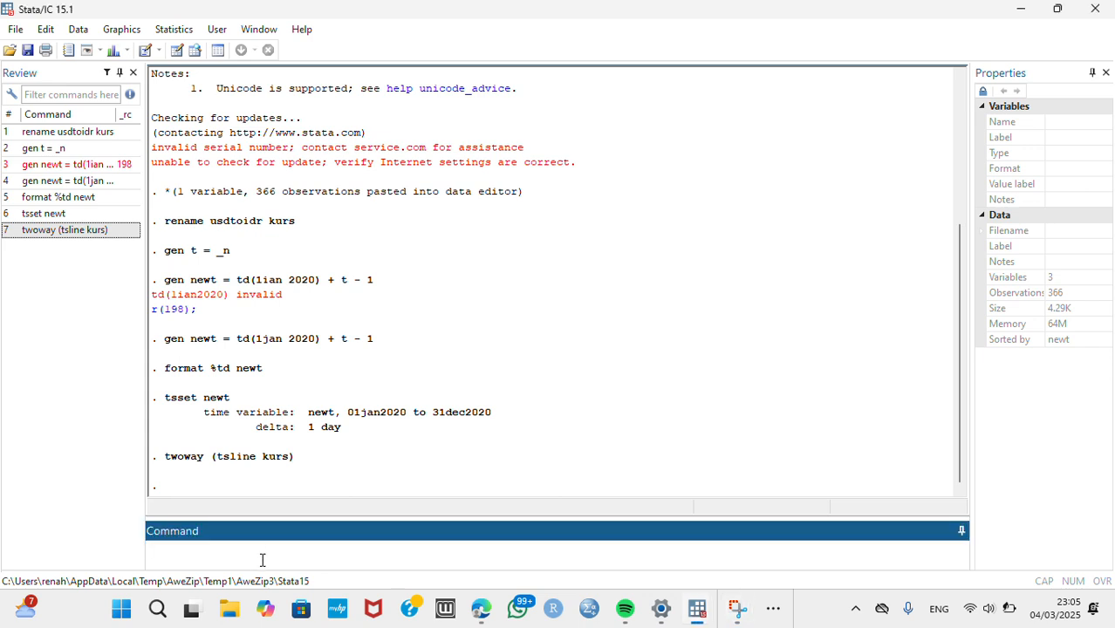
{"action": "type", "text": "uller kurs"}
{"action": "key", "text": "Return"}
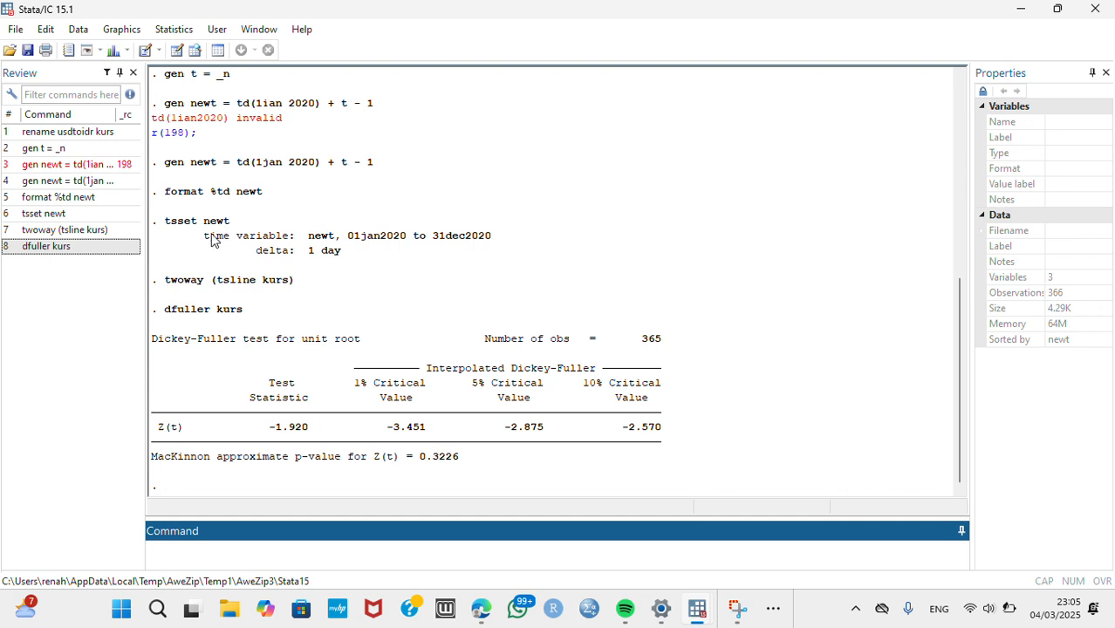
Step: Run the Dickey-Fuller unit root test on the first-differenced exchange rate with dfuller D.kurs
{"action": "left_click", "coordinate": [105, 247]}
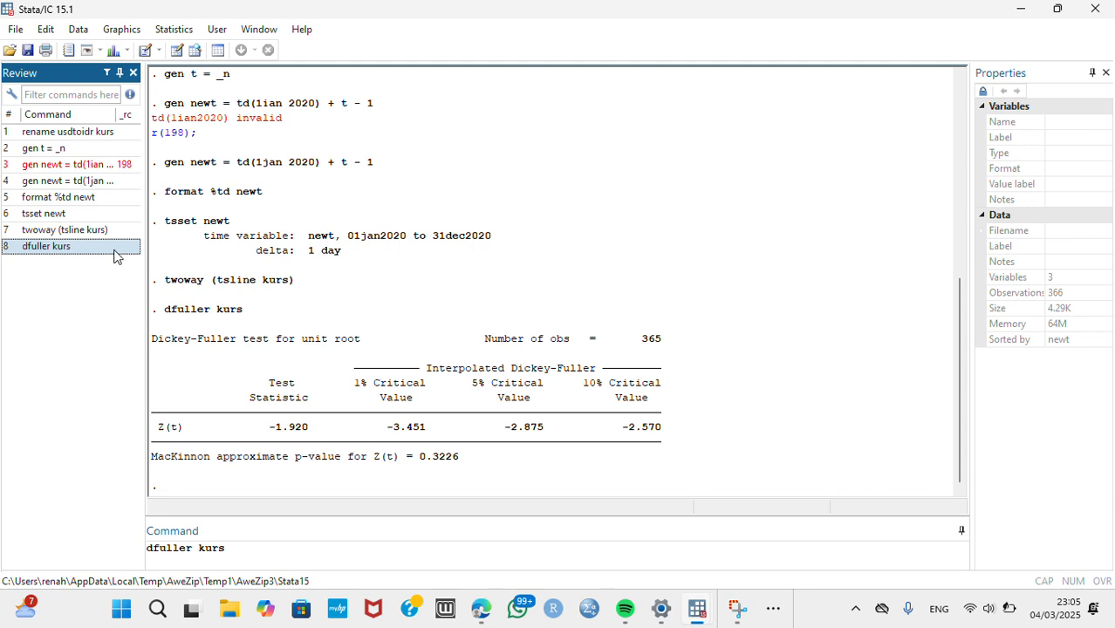
{"action": "left_click", "coordinate": [200, 548]}
{"action": "key", "text": "Caps_Lock"}
{"action": "type", "text": "D"}
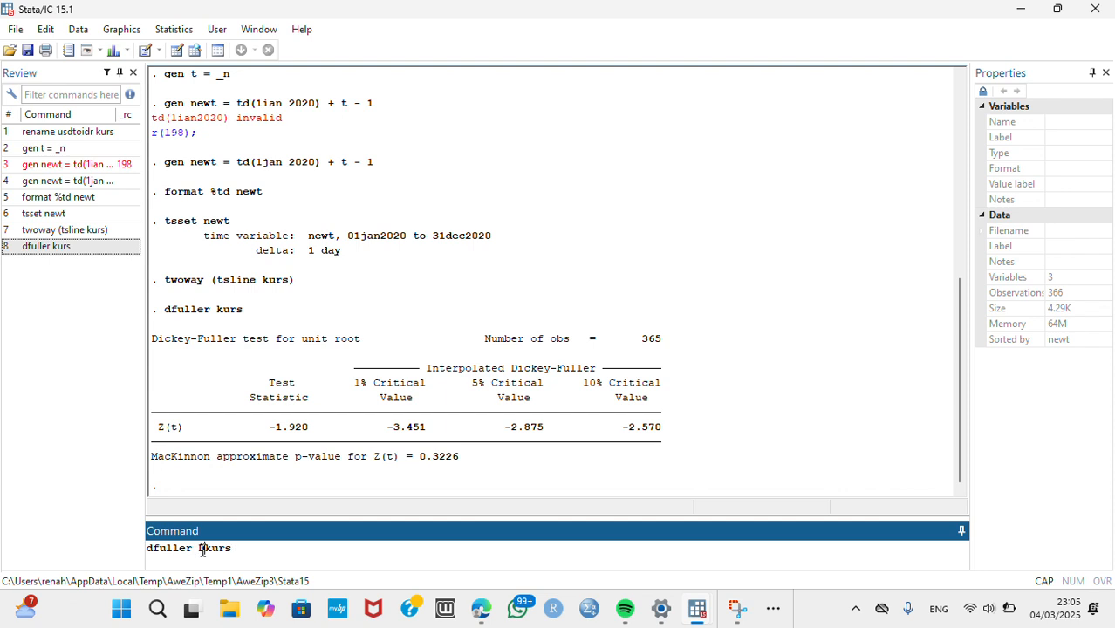
{"action": "type", "text": "."}
{"action": "key", "text": "Return"}
{"action": "key", "text": "Caps_Lock"}
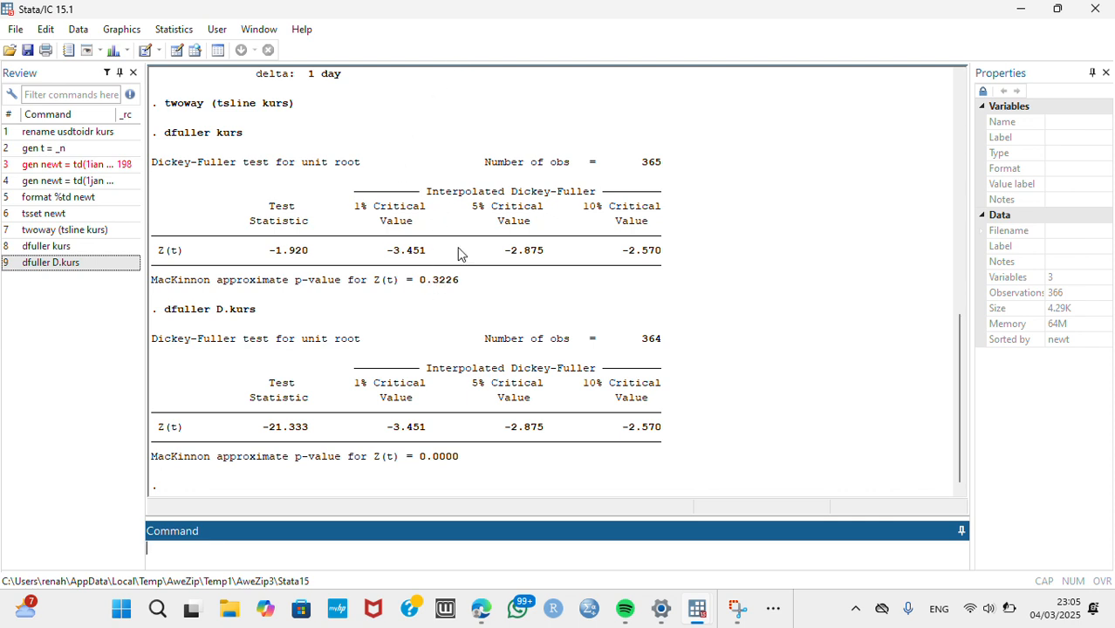
{"action": "left_click", "coordinate": [471, 35]}
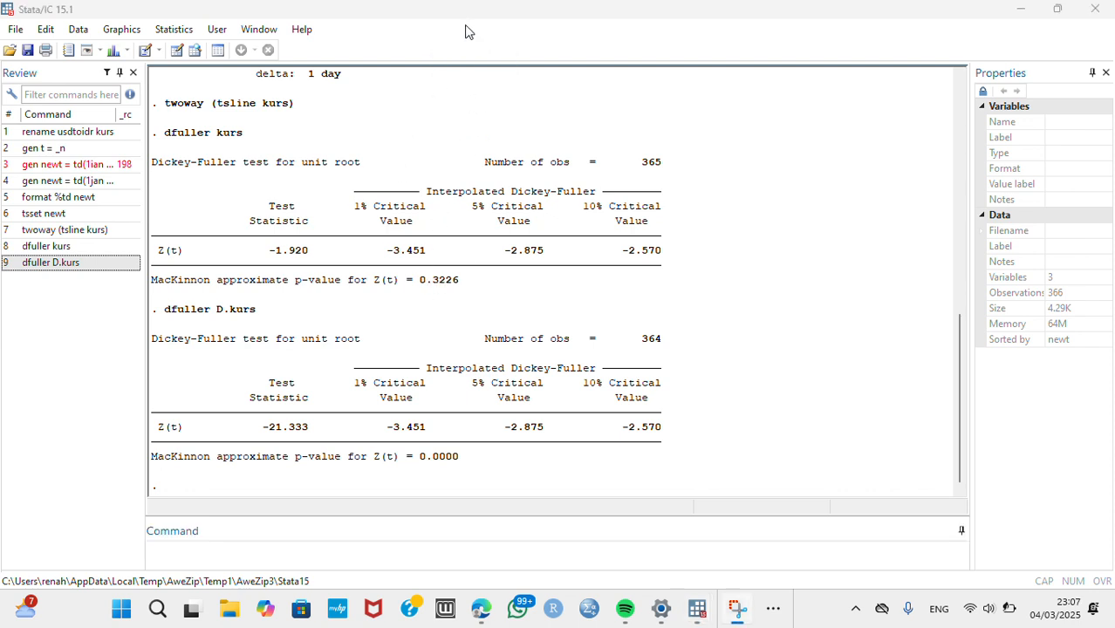
Step: Plot the autocorrelations of the exchange rate in levels with ac kurs
{"action": "left_click", "coordinate": [272, 550]}
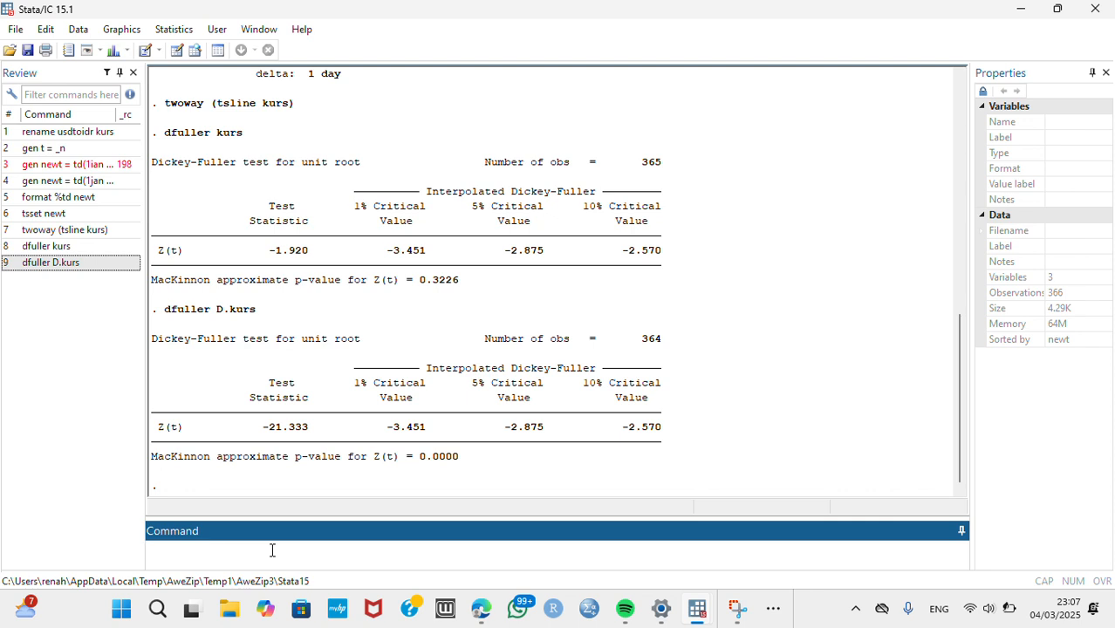
{"action": "type", "text": "ad"}
{"action": "type", "text": " kurs"}
{"action": "key", "text": "Return"}
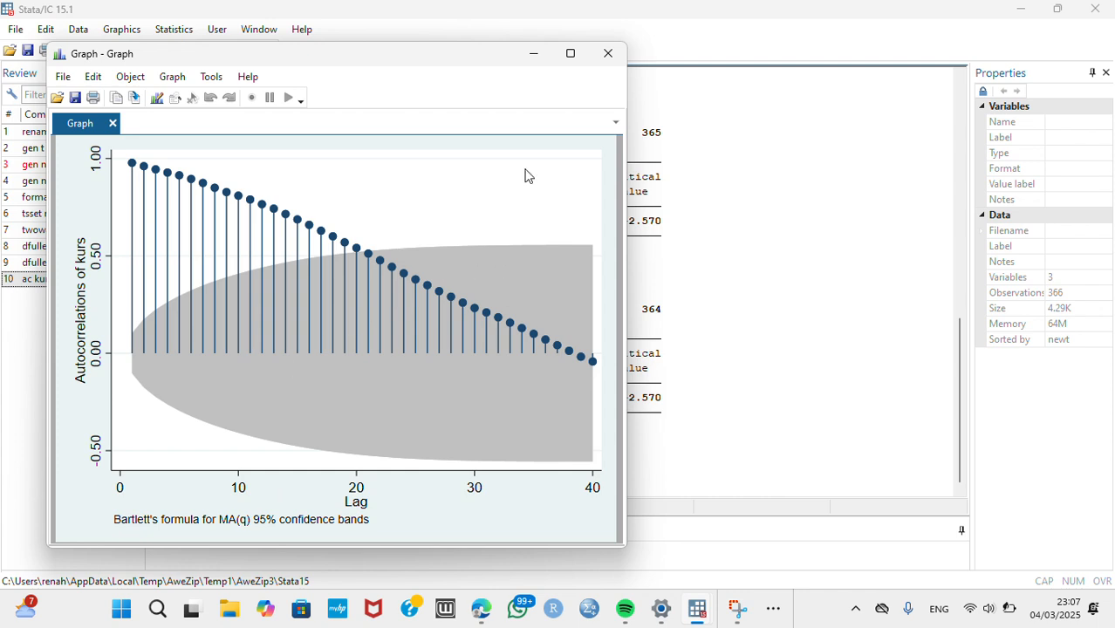
{"action": "left_click", "coordinate": [474, 32]}
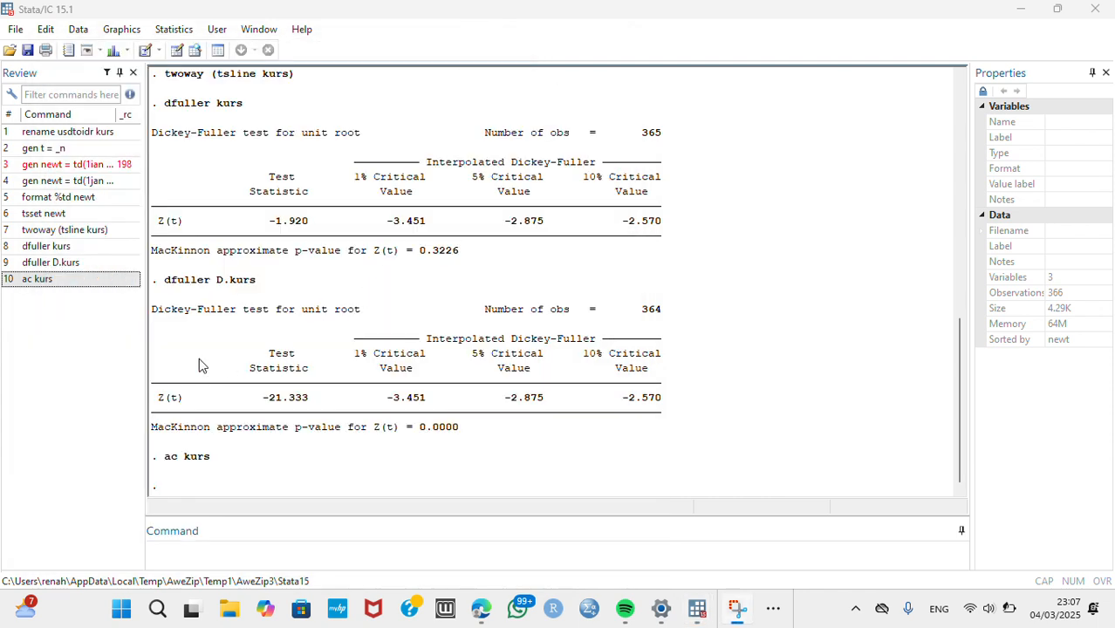
Step: Plot the autocorrelations of the first-differenced exchange rate with ac D.kurs, then put the graph window away
{"action": "left_click", "coordinate": [105, 266]}
{"action": "left_click", "coordinate": [105, 278]}
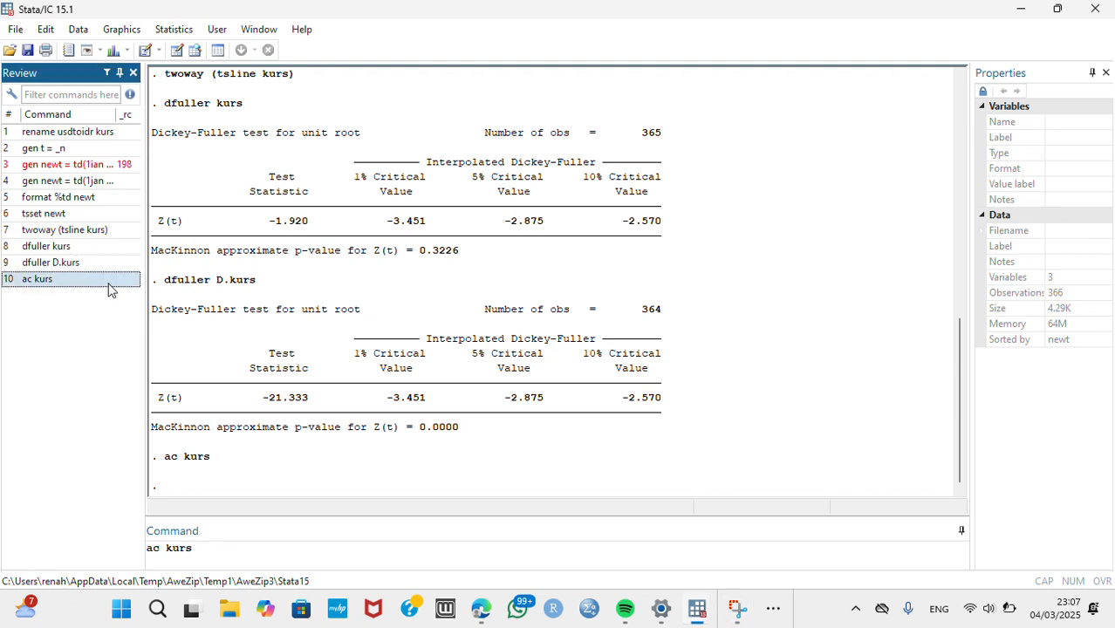
{"action": "left_click", "coordinate": [168, 547]}
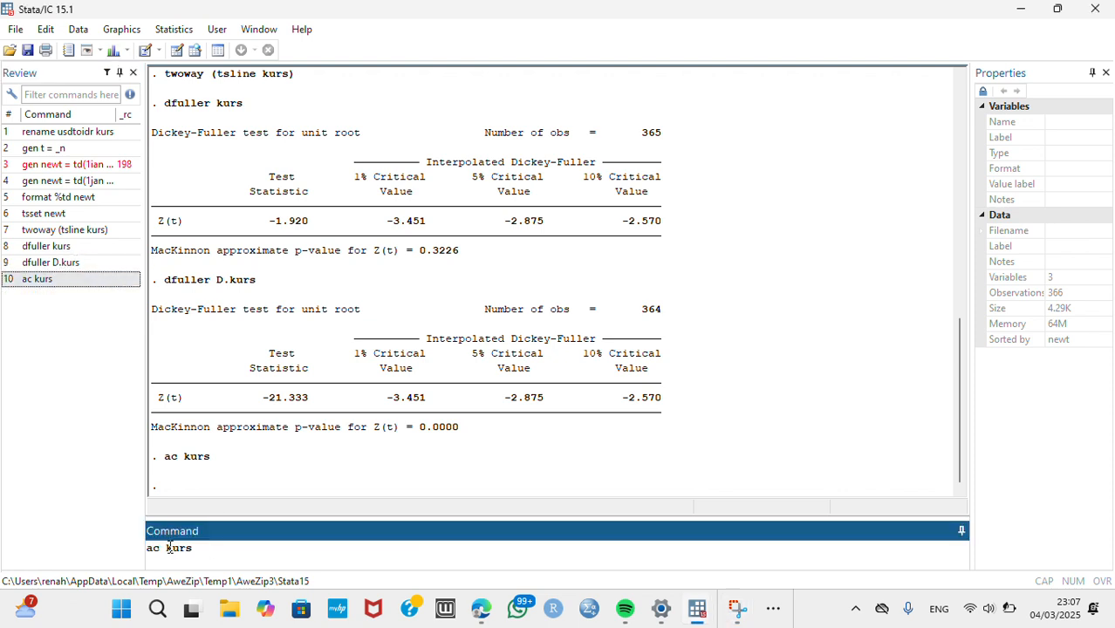
{"action": "key", "text": "Caps_Lock"}
{"action": "type", "text": "D"}
{"action": "key", "text": "Caps_Lock"}
{"action": "type", "text": "."}
{"action": "key", "text": "Return"}
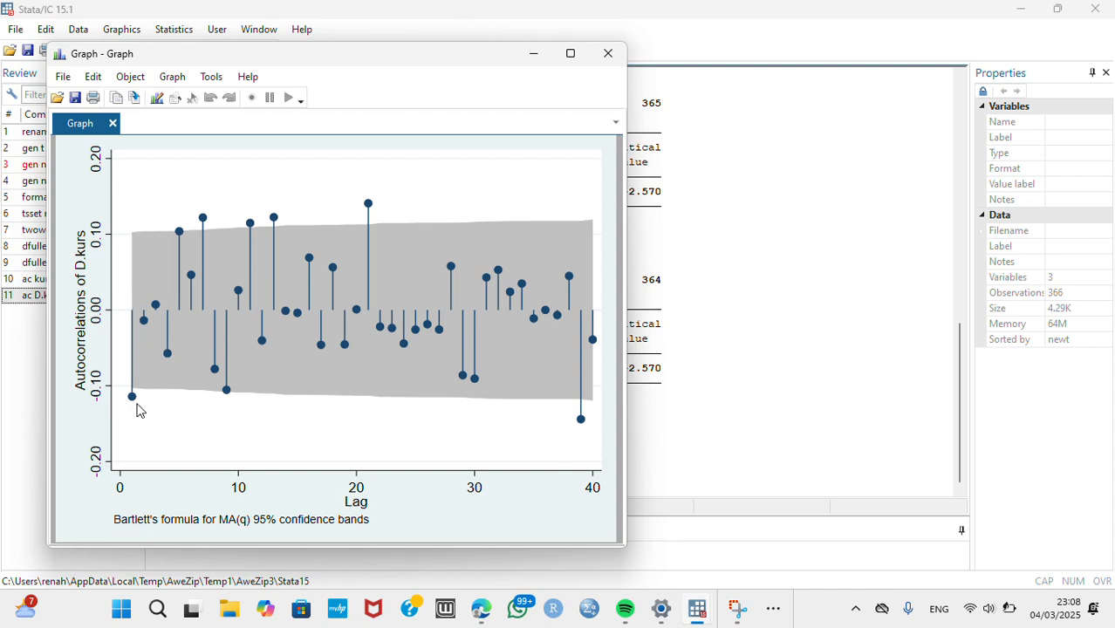
{"action": "left_click", "coordinate": [533, 55]}
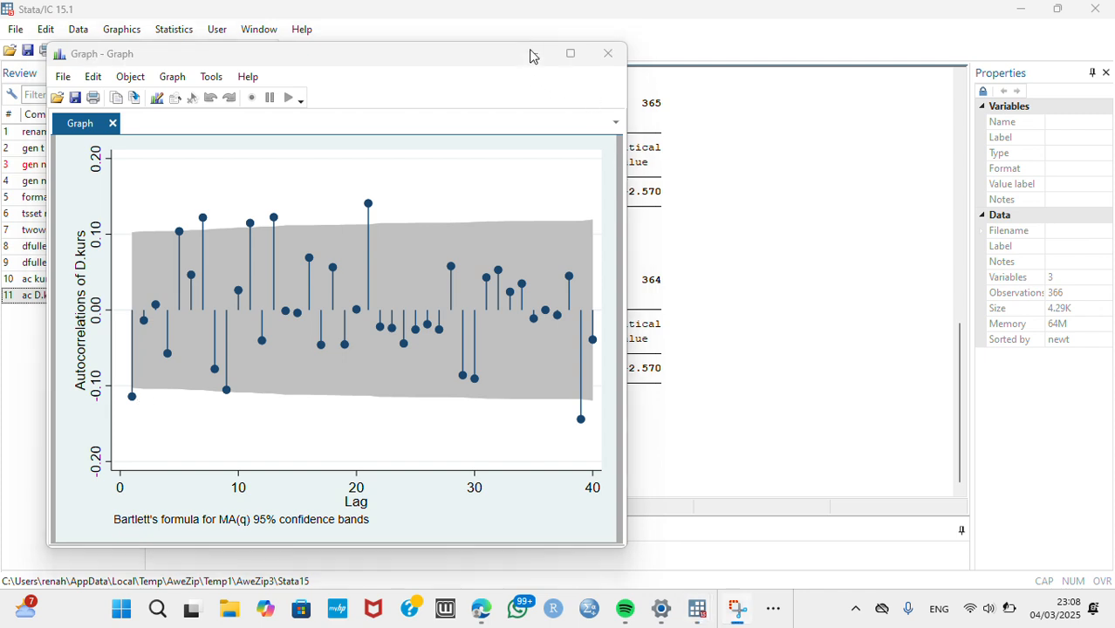
{"action": "left_click", "coordinate": [756, 170]}
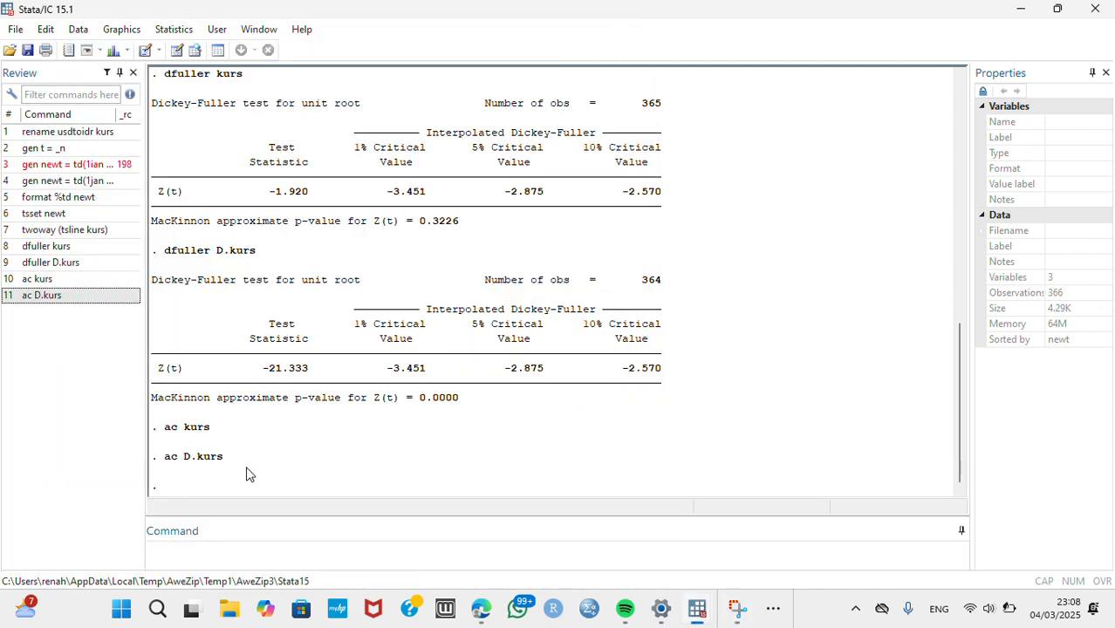
Step: Plot the partial autocorrelations of the differenced exchange rate with pac D.kurs, then return to the command line
{"action": "left_click", "coordinate": [200, 553]}
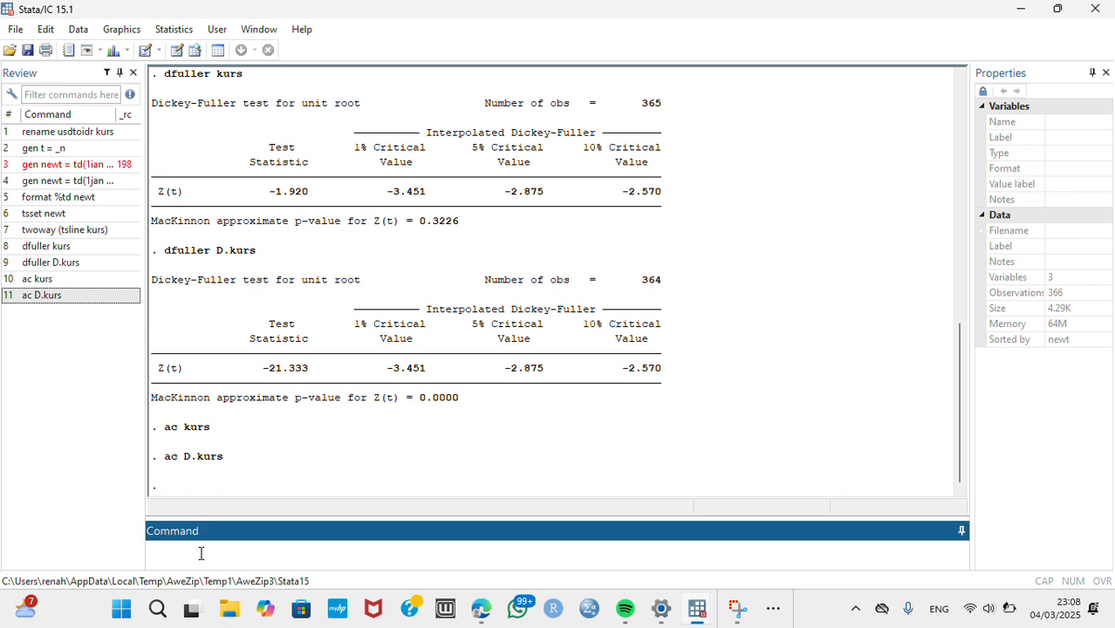
{"action": "type", "text": "pac"}
{"action": "key", "text": "Caps_Lock"}
{"action": "type", "text": "D."}
{"action": "key", "text": "Caps_Lock"}
{"action": "type", "text": "kurs"}
{"action": "key", "text": "Return"}
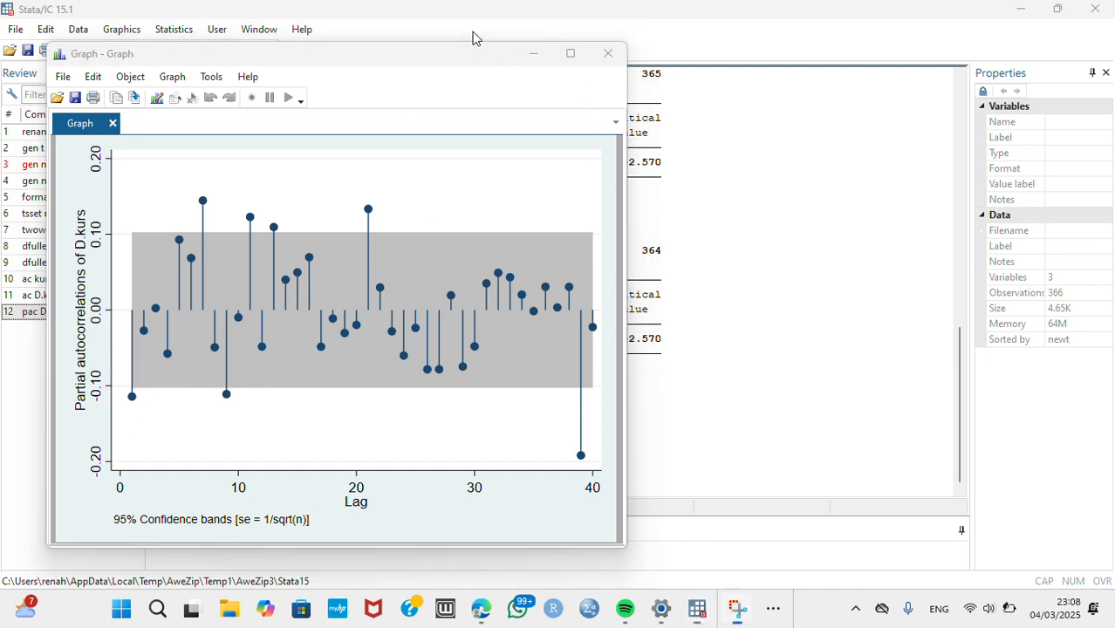
{"action": "left_click", "coordinate": [679, 513]}
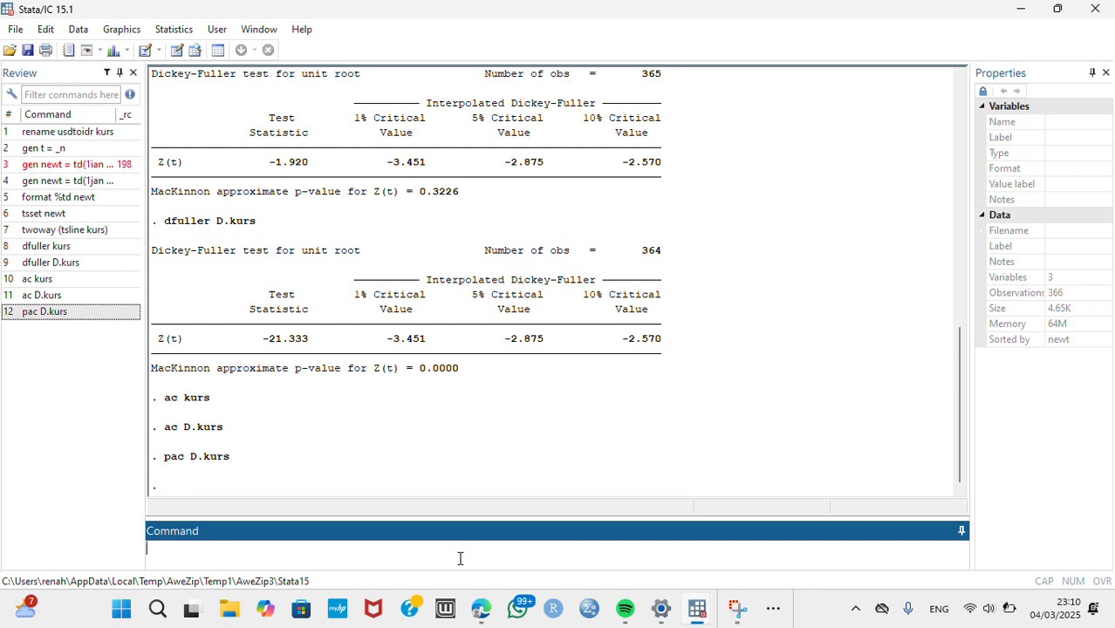
Step: Fit an ARIMA model with arima kurs, arima (1,1,0) nolog and get its information criteria with estat ic
{"action": "type", "text": "arima kurs, arima"}
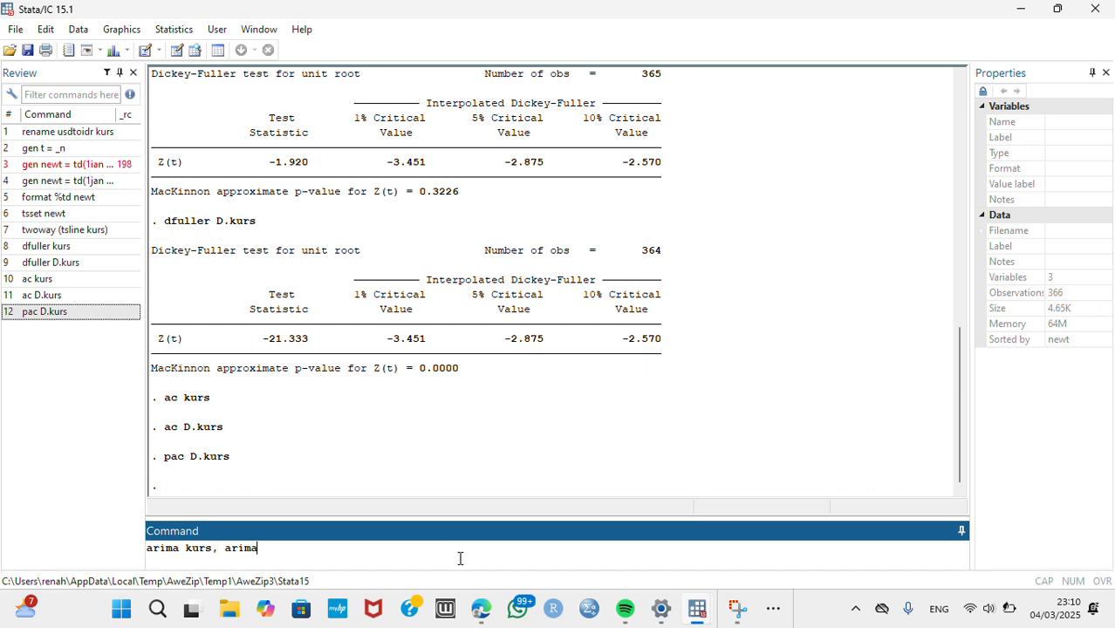
{"action": "type", "text": " (1,1,0) nolog"}
{"action": "key", "text": "Return"}
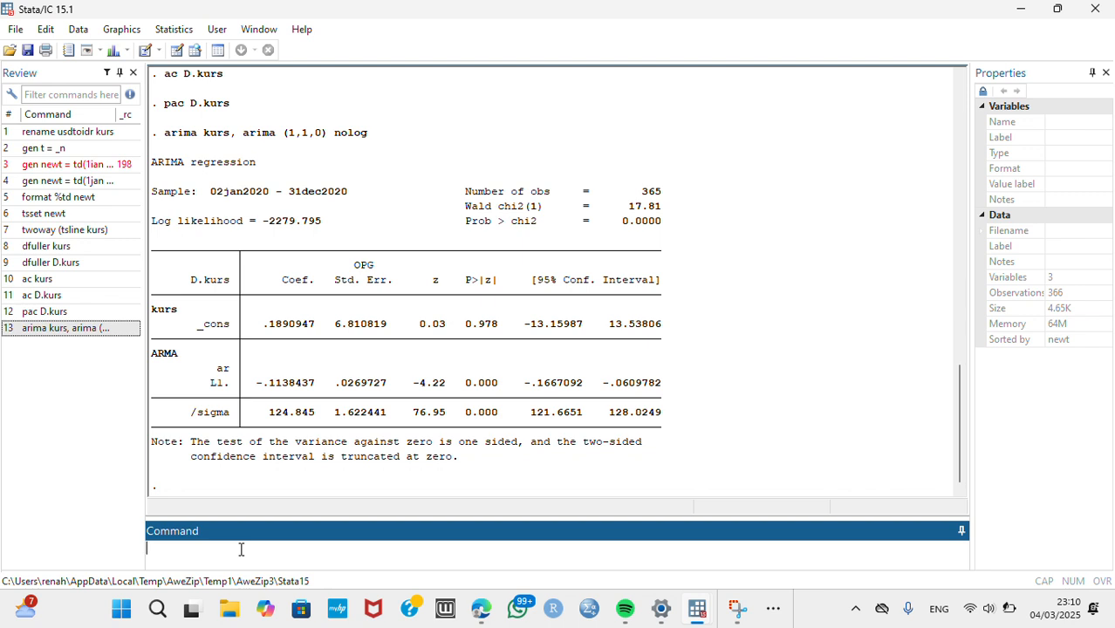
{"action": "type", "text": "estat ic"}
{"action": "key", "text": "Return"}
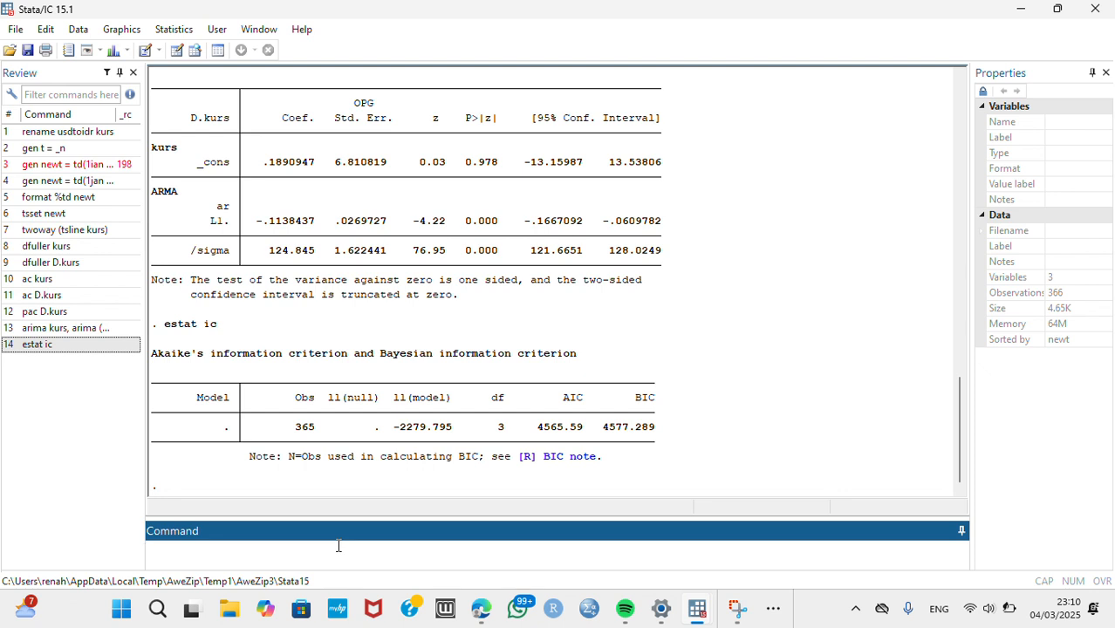
Step: Reuse the previous ARIMA command with the order changed to (0,1,1), keeping nolog, and fit the model
{"action": "left_click", "coordinate": [127, 330]}
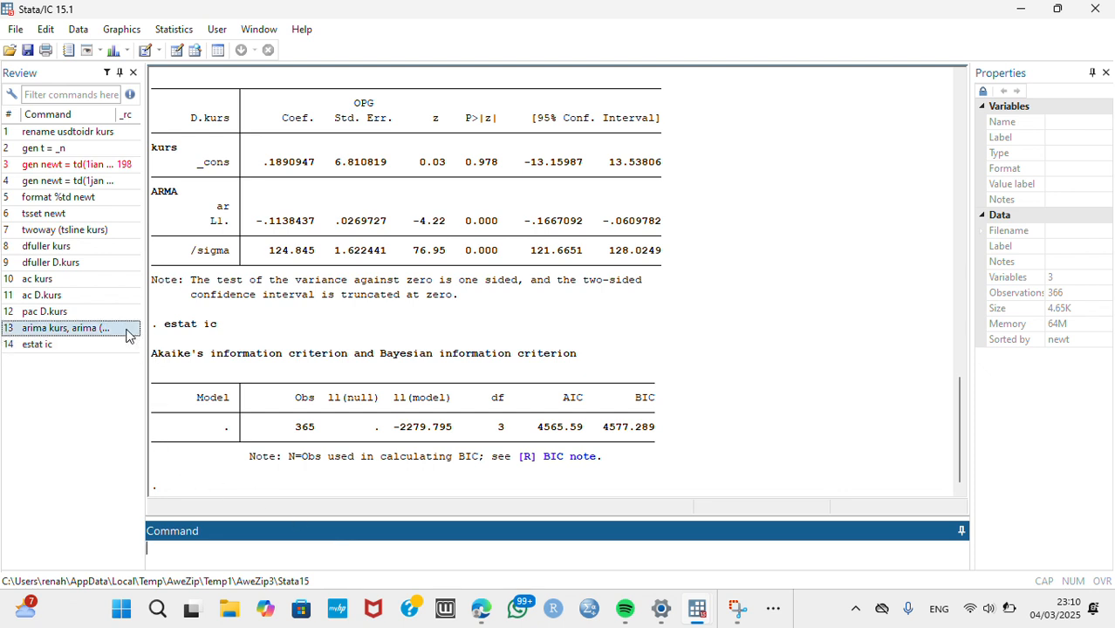
{"action": "left_click", "coordinate": [278, 548]}
{"action": "key", "text": "BackSpace"}
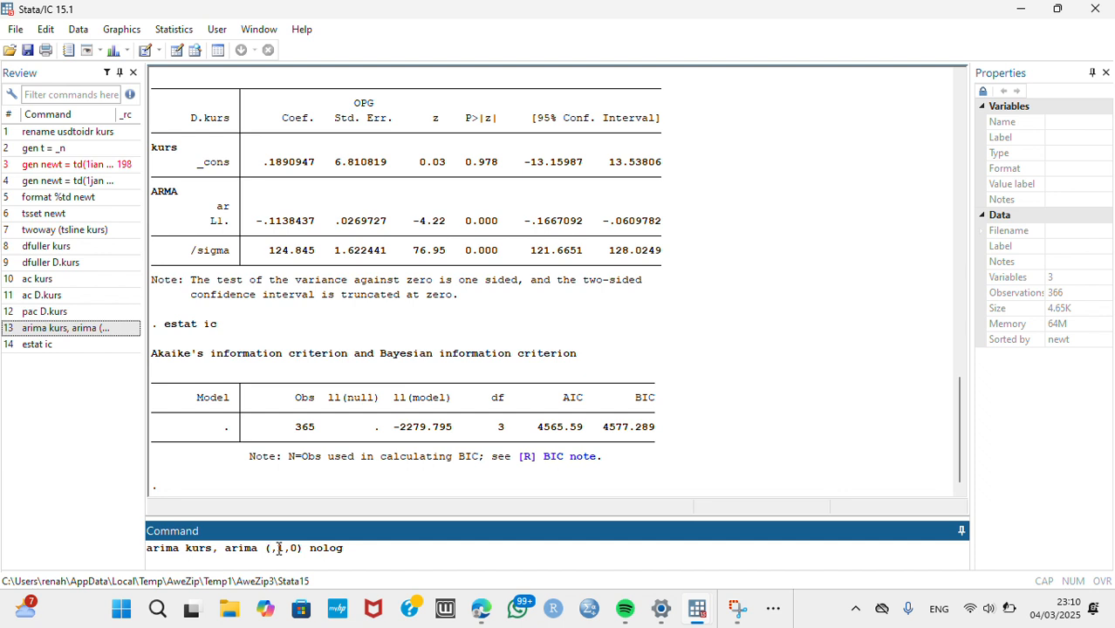
{"action": "type", "text": "0"}
{"action": "left_click", "coordinate": [467, 33]}
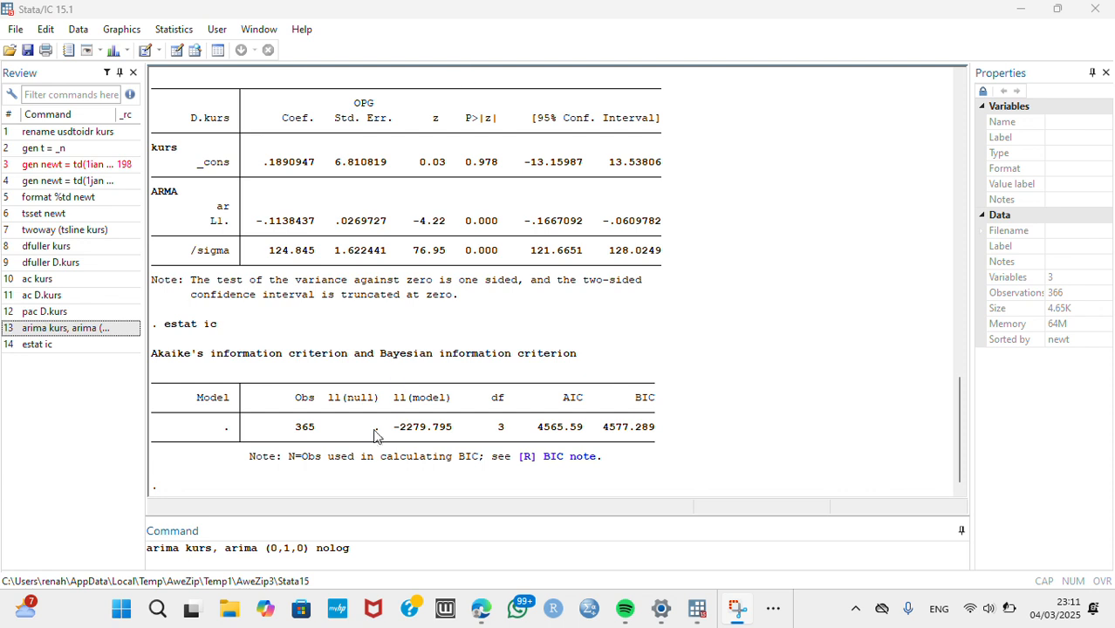
{"action": "left_click", "coordinate": [304, 548]}
{"action": "key", "text": "BackSpace"}
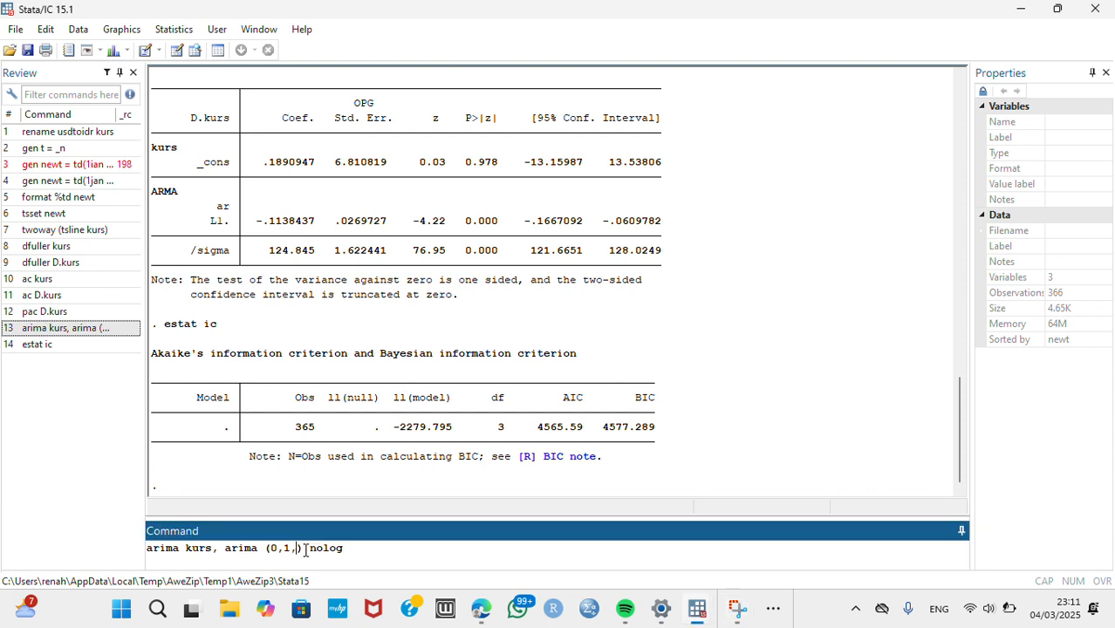
{"action": "type", "text": "1"}
{"action": "key", "text": "Return"}
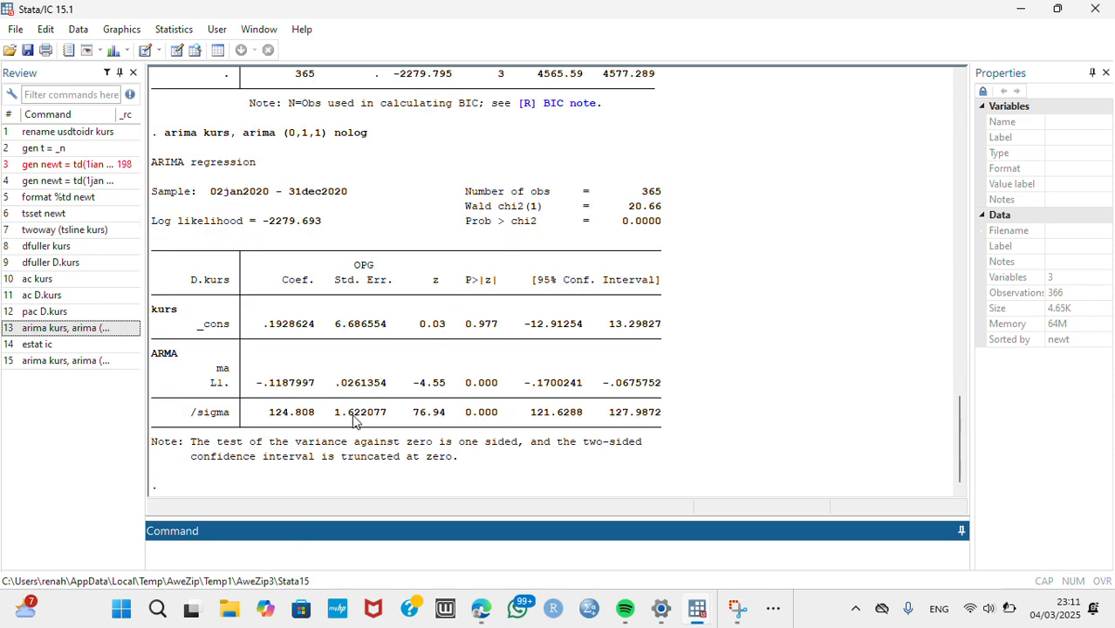
Step: Highlight the MA term's p-value and run estat ic for the ARIMA (0,1,1) model
{"action": "left_click_drag", "start_coordinate": [470, 381], "coordinate": [509, 375]}
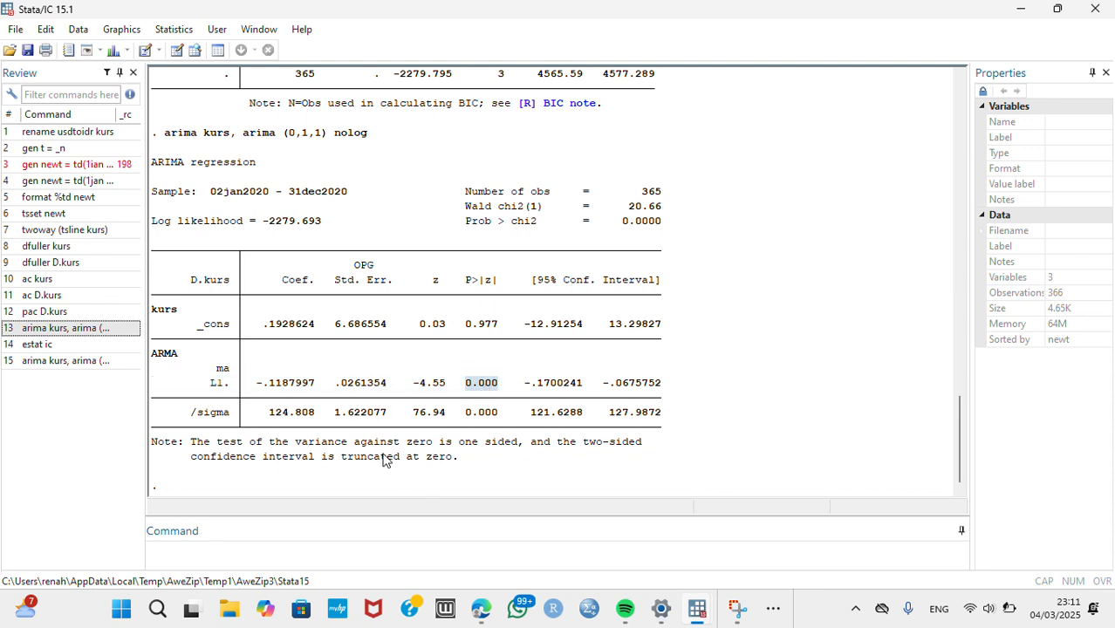
{"action": "left_click", "coordinate": [355, 547]}
{"action": "type", "text": "stat ic"}
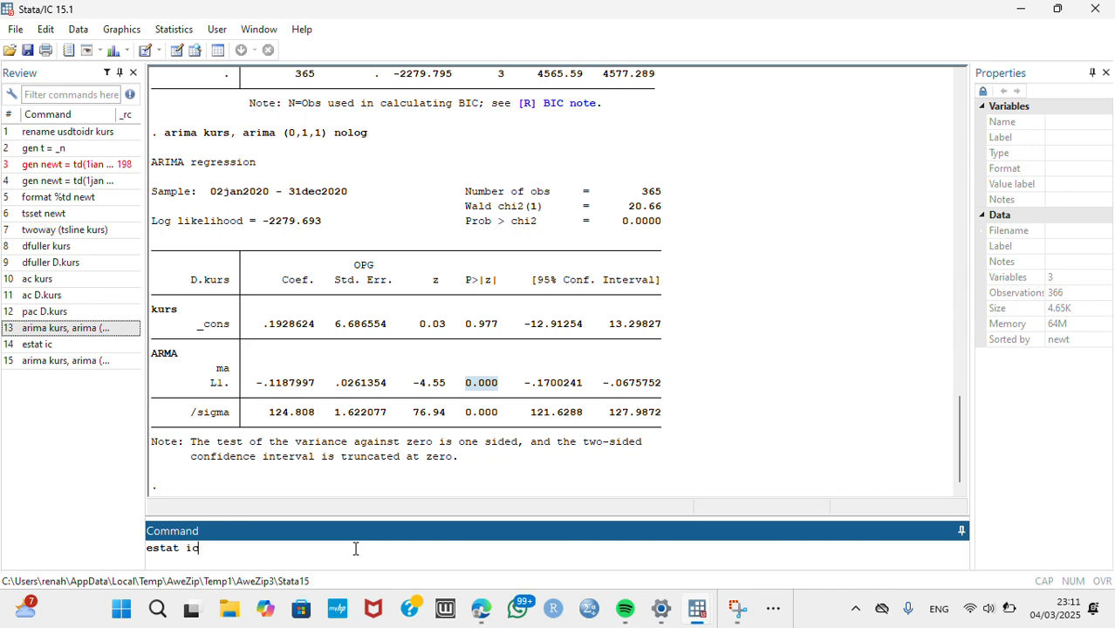
{"action": "key", "text": "Return"}
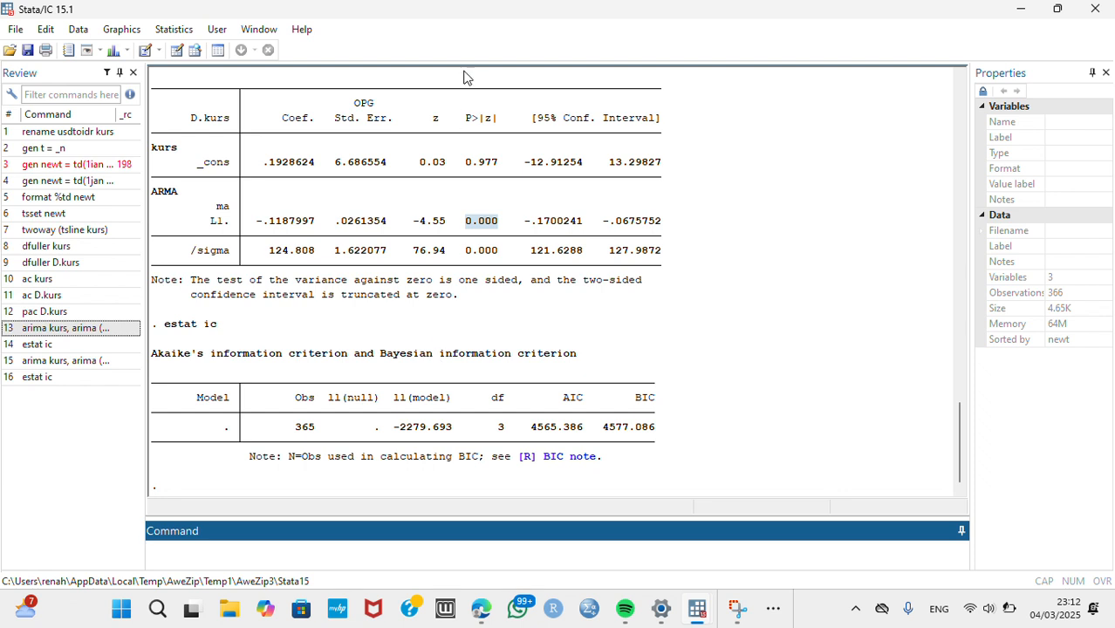
{"action": "left_click", "coordinate": [476, 35]}
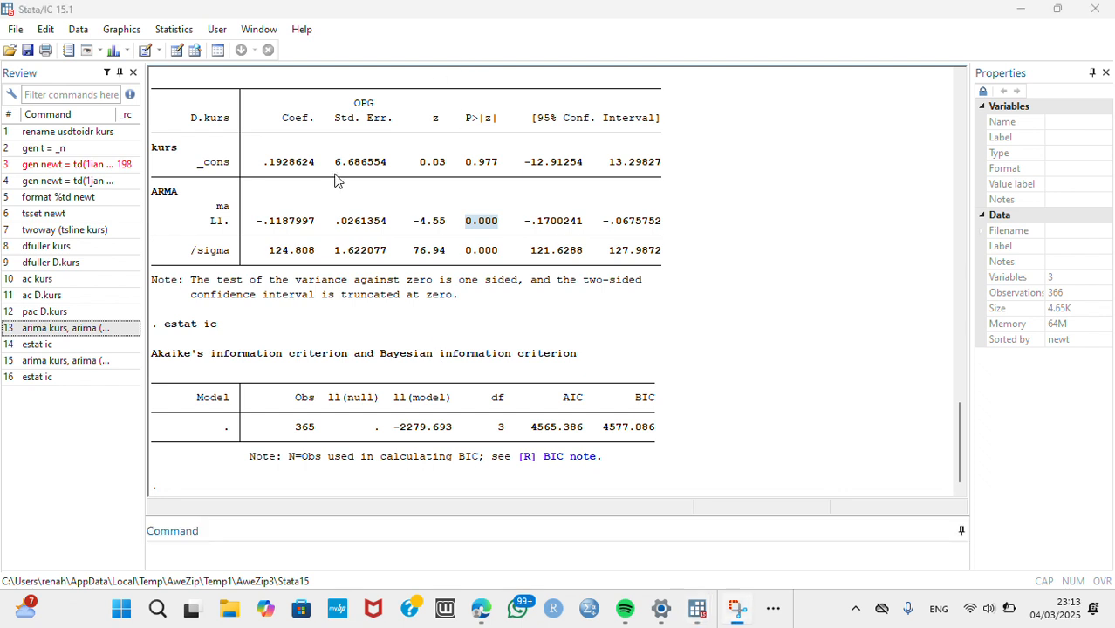
Step: Fit the ARIMA (1,1,1) model on kurs with nolog, check the AR term's p-value and run estat ic
{"action": "left_click", "coordinate": [117, 360]}
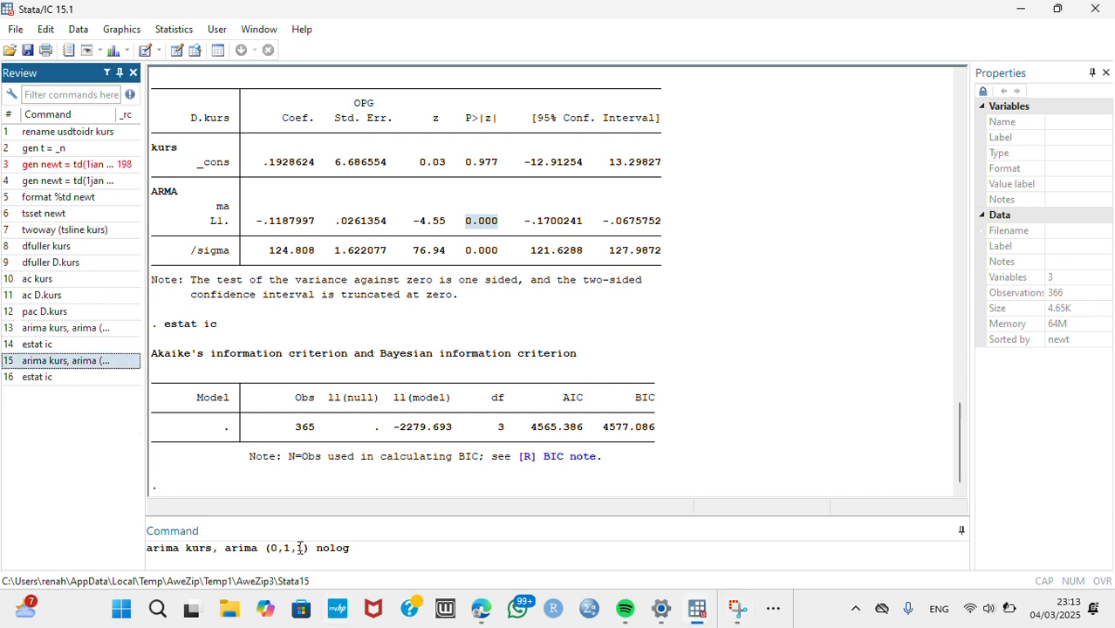
{"action": "left_click", "coordinate": [276, 553]}
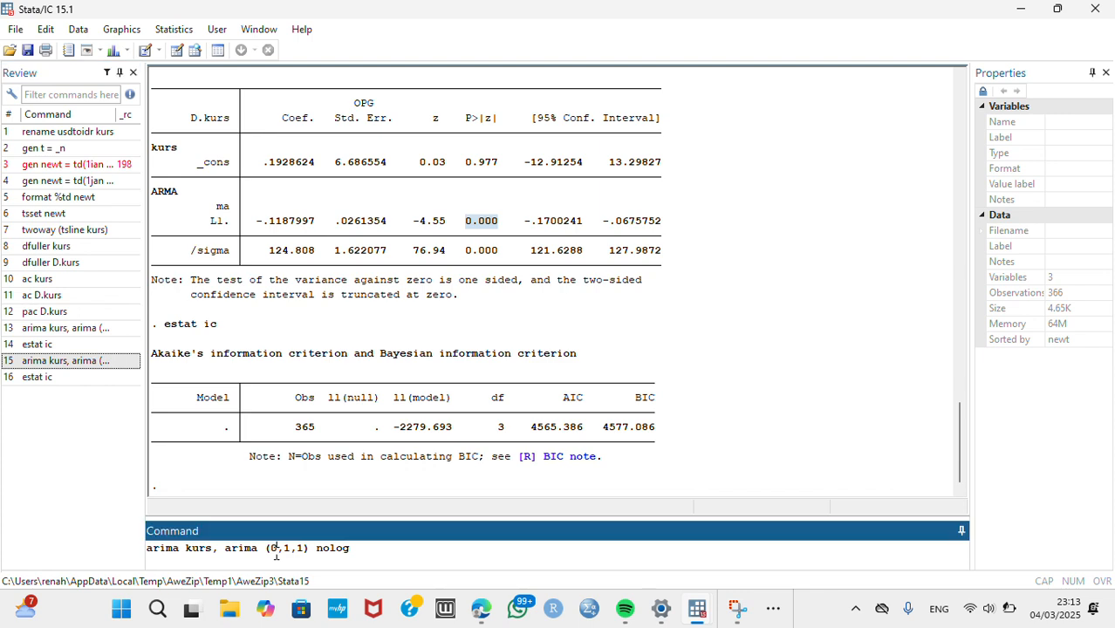
{"action": "key", "text": "BackSpace"}
{"action": "type", "text": "1"}
{"action": "key", "text": "Return"}
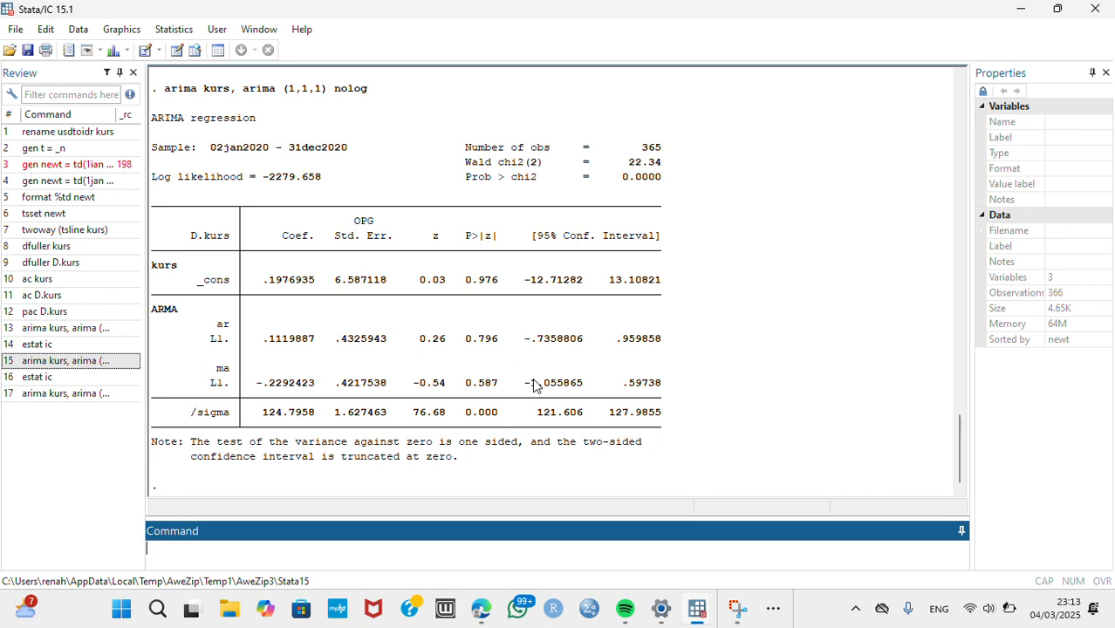
{"action": "left_click_drag", "start_coordinate": [460, 342], "coordinate": [510, 346]}
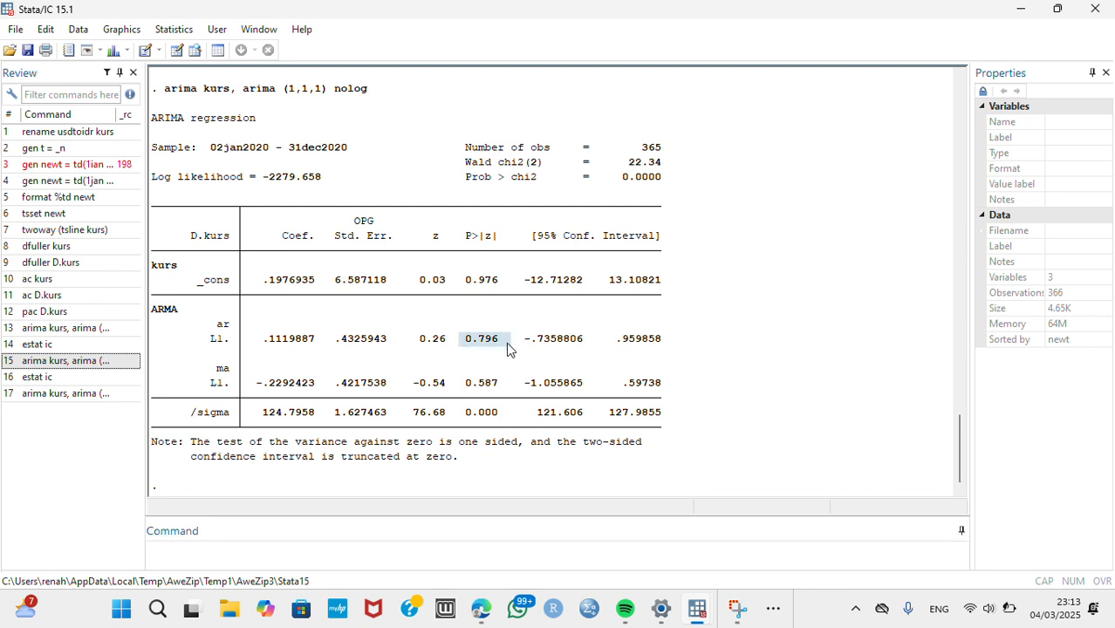
{"action": "left_click", "coordinate": [494, 406]}
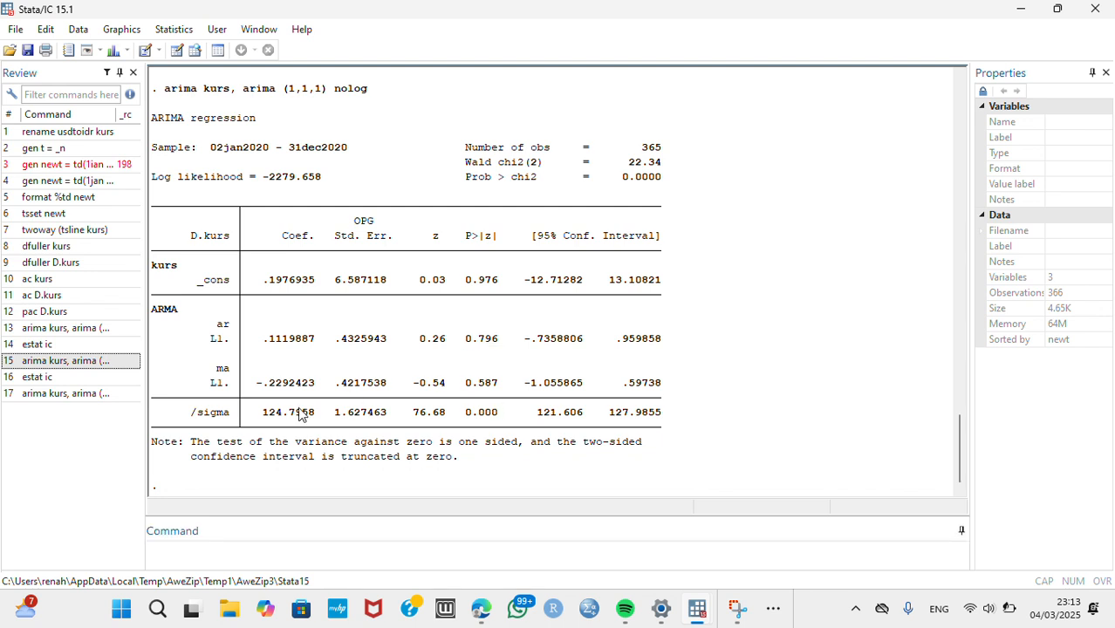
{"action": "double_click", "coordinate": [131, 377]}
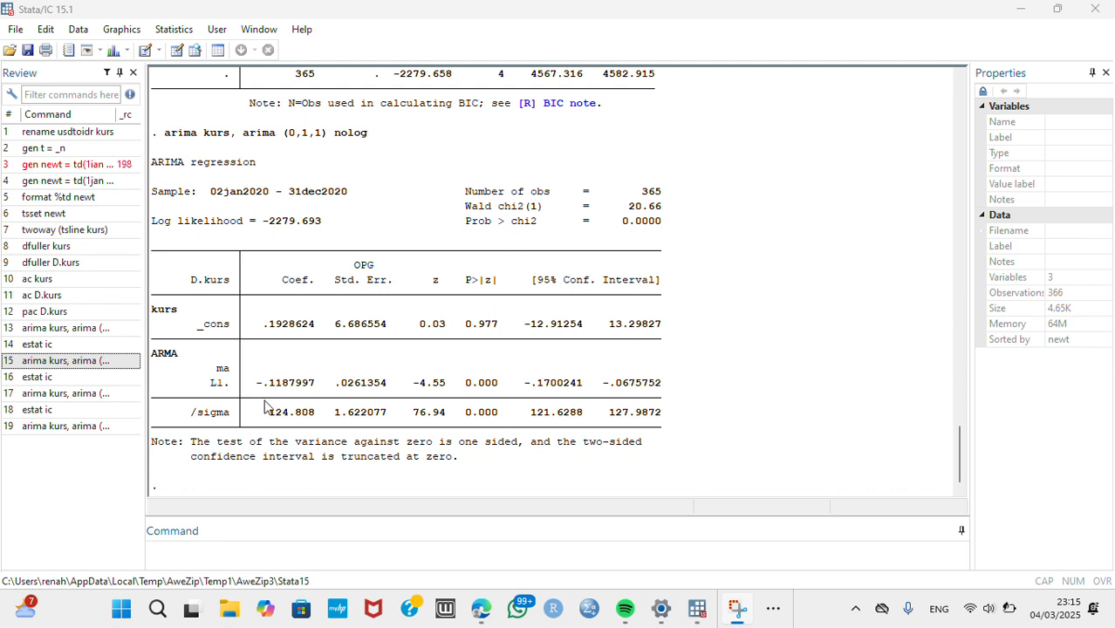
Step: Save the residuals of the ARIMA (0,1,1) model in a new variable with predict uhat, resid
{"action": "left_click", "coordinate": [223, 539]}
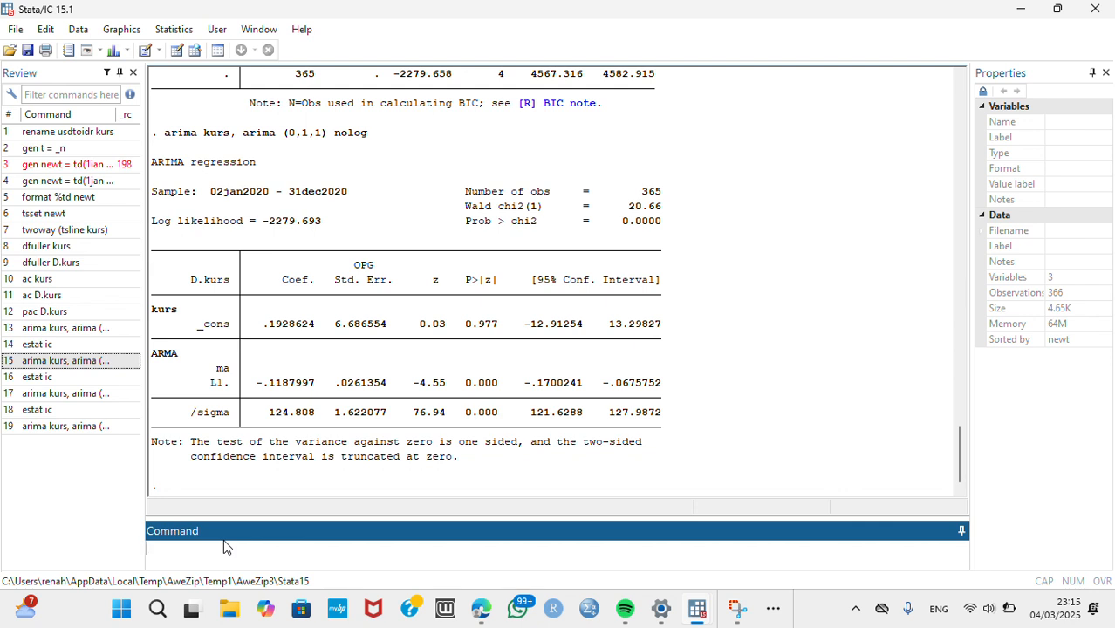
{"action": "type", "text": "predict uhat, resid"}
{"action": "key", "text": "Return"}
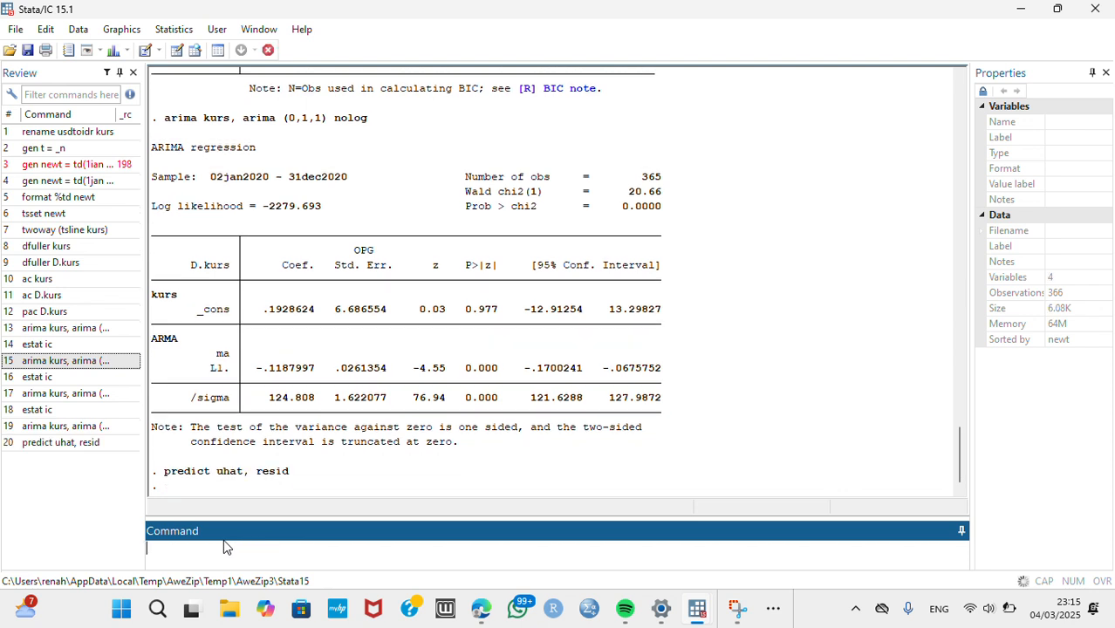
Step: Regress the residual variable uhat on a constant only and test it for ARCH effects with estat archlm
{"action": "left_click", "coordinate": [474, 28]}
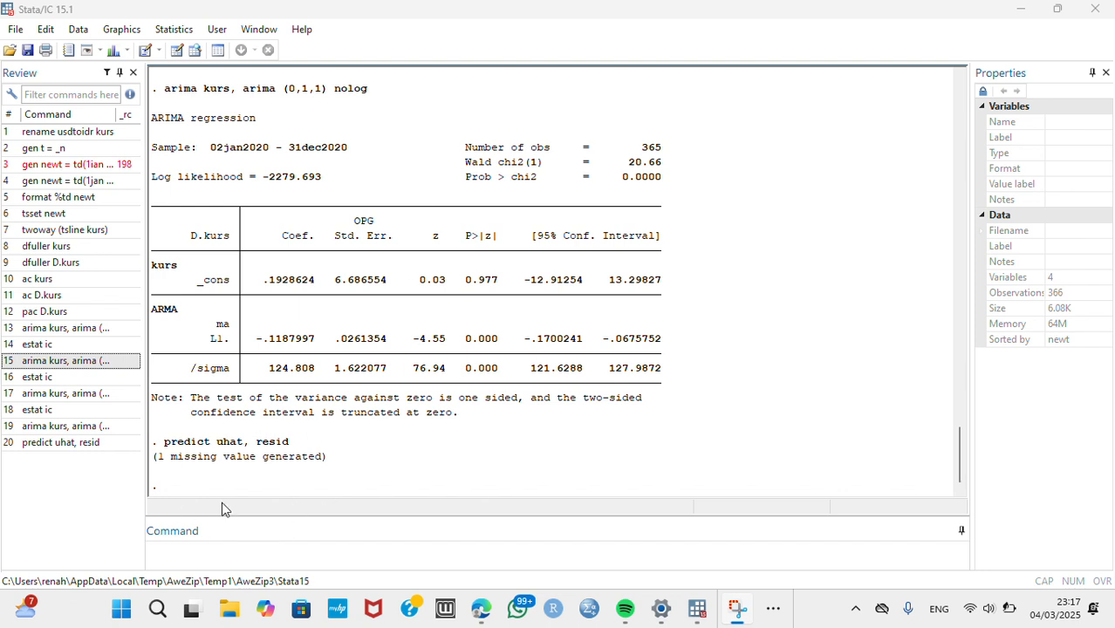
{"action": "left_click", "coordinate": [265, 548]}
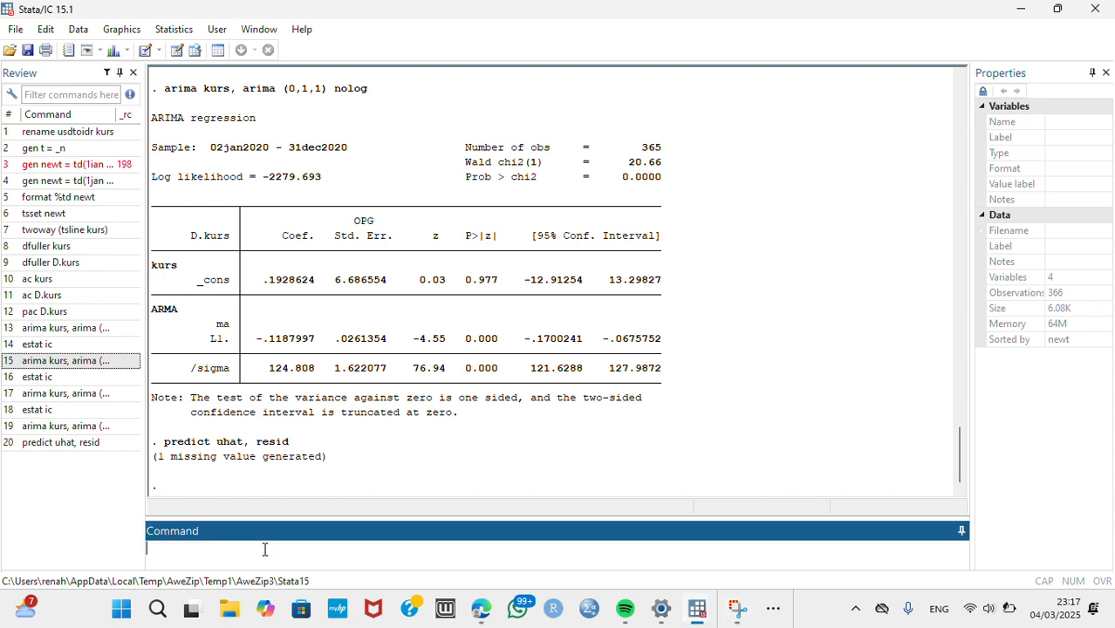
{"action": "type", "text": "regress uhat"}
{"action": "key", "text": "Return"}
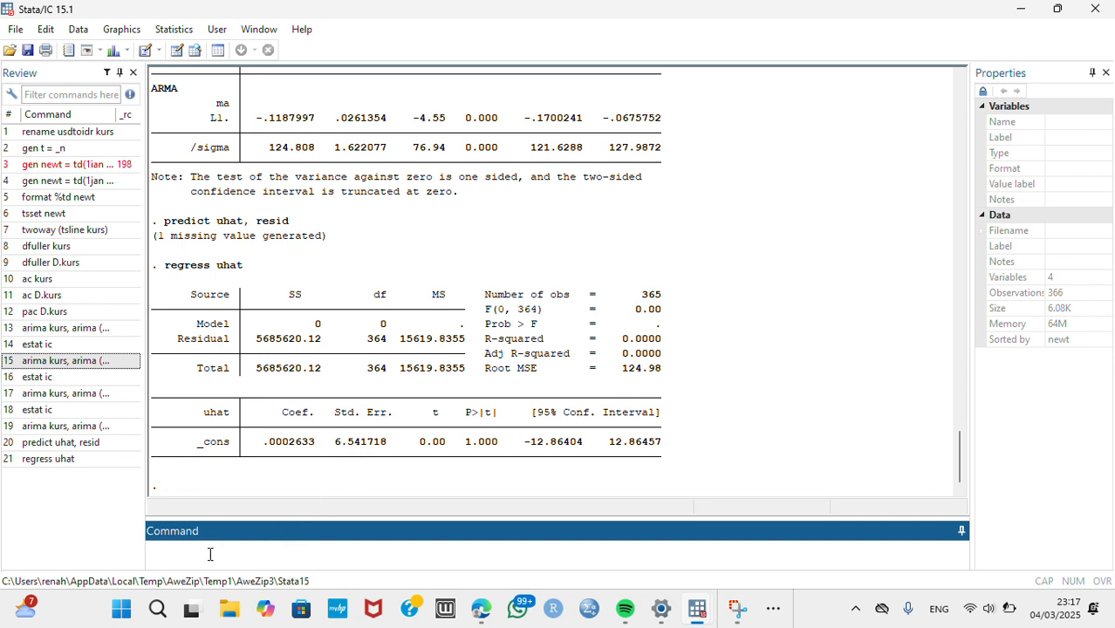
{"action": "type", "text": "estat arch1m"}
{"action": "key", "text": "Return"}
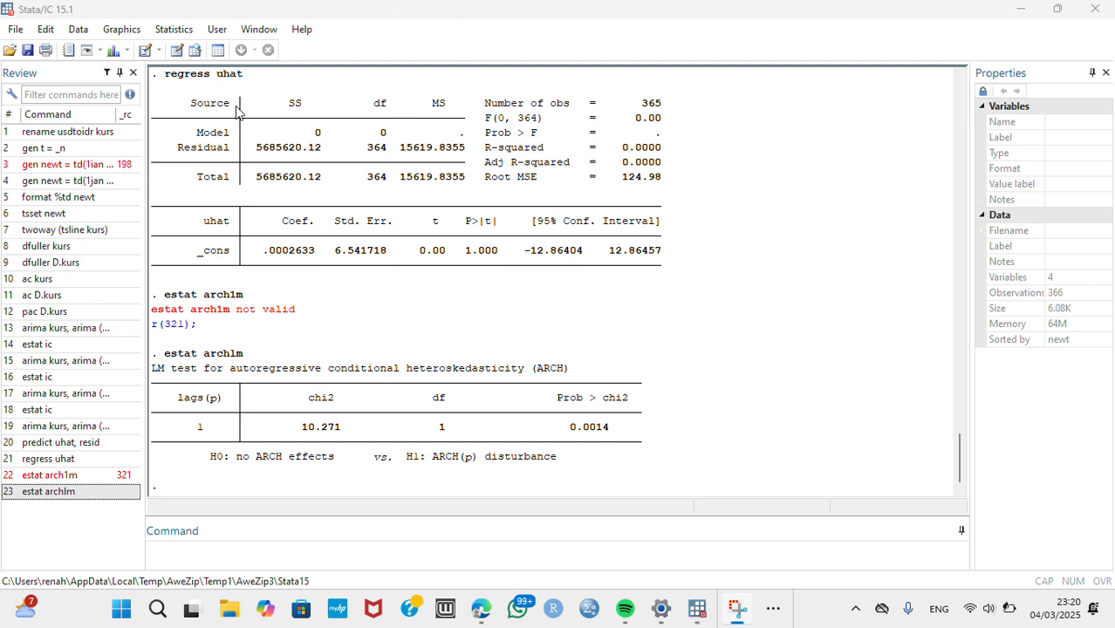
Step: Open the ARCH and GARCH models dialog for time series and choose kurs as the dependent variable
{"action": "left_click", "coordinate": [179, 31]}
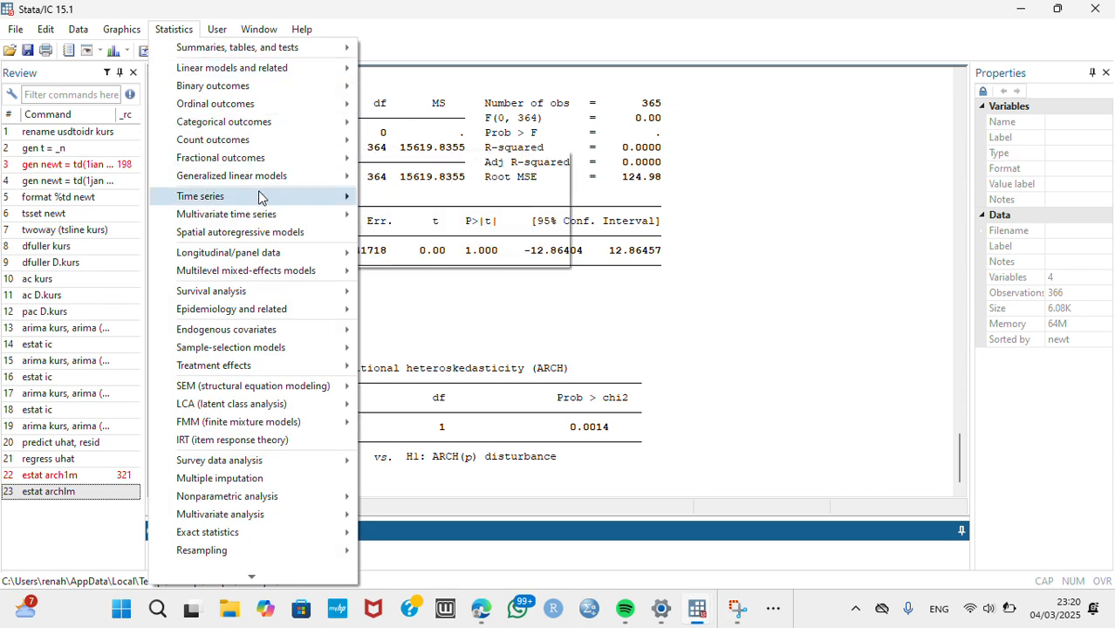
{"action": "mouse_move", "coordinate": [258, 197]}
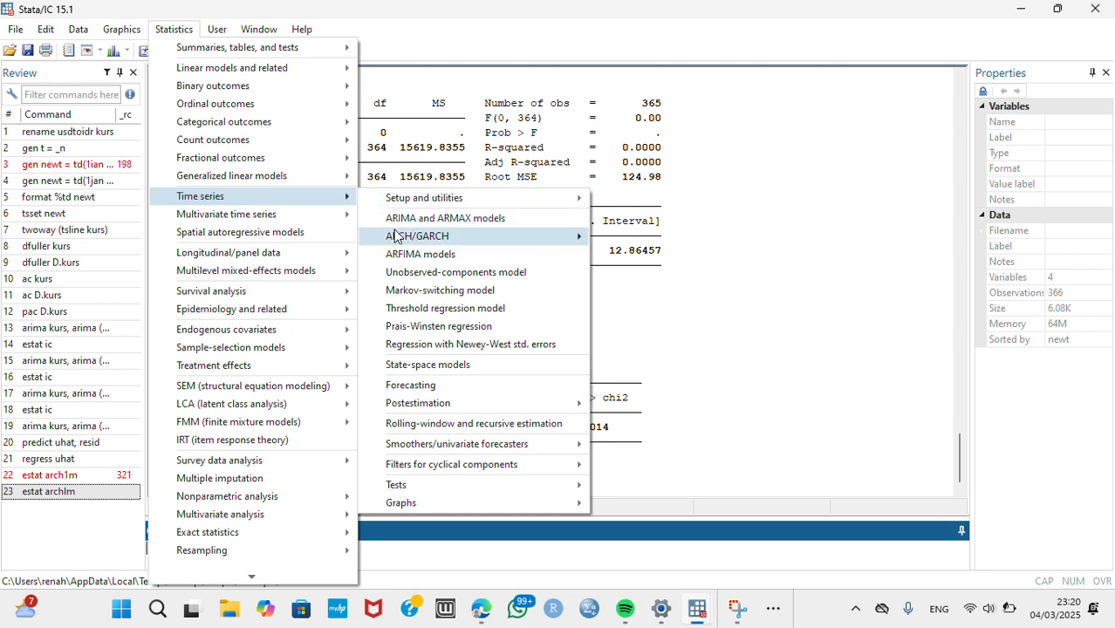
{"action": "mouse_move", "coordinate": [394, 236]}
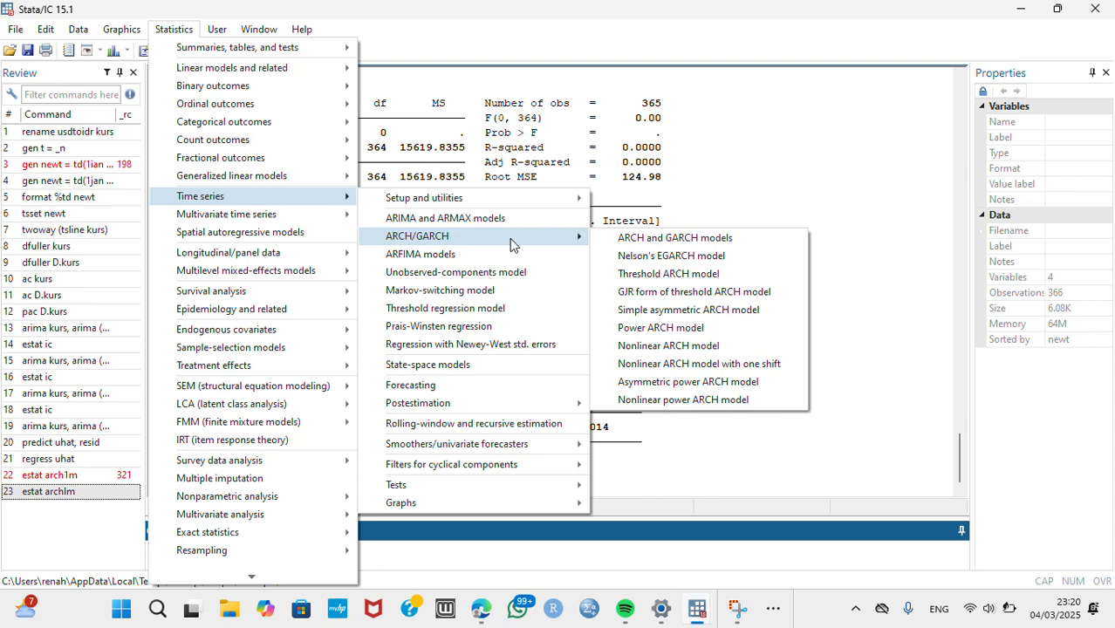
{"action": "left_click", "coordinate": [624, 240]}
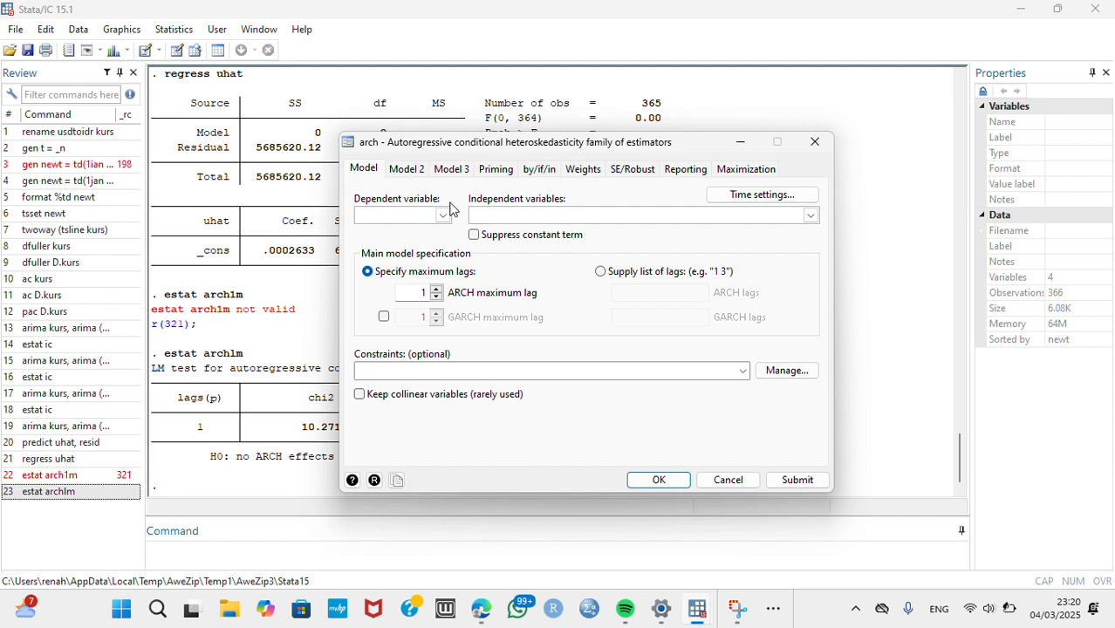
{"action": "left_click", "coordinate": [444, 216]}
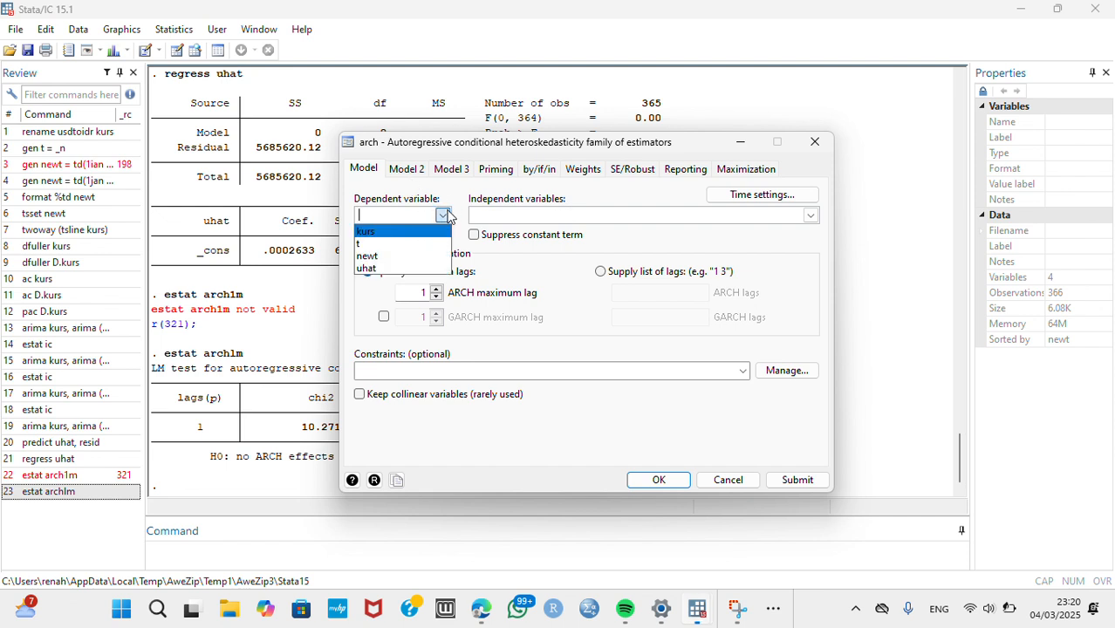
{"action": "left_click", "coordinate": [404, 231]}
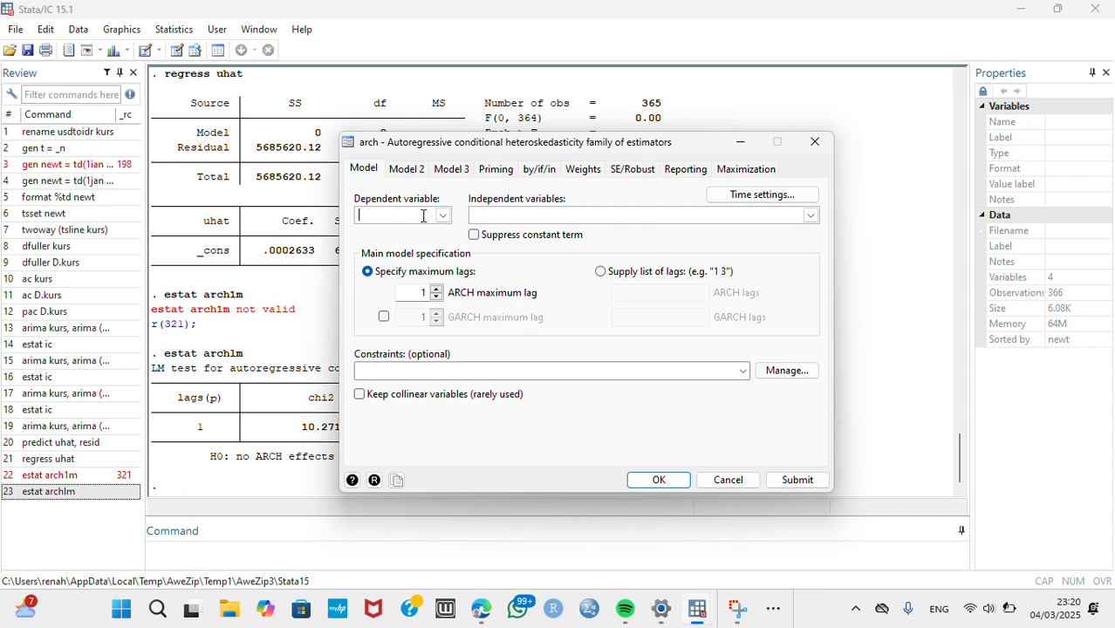
{"action": "left_click", "coordinate": [444, 216]}
{"action": "left_click", "coordinate": [424, 239]}
Step: Set the difference order and moving-average order to 1 and fit the model with an ARCH maximum lag of 1
{"action": "left_click", "coordinate": [405, 169]}
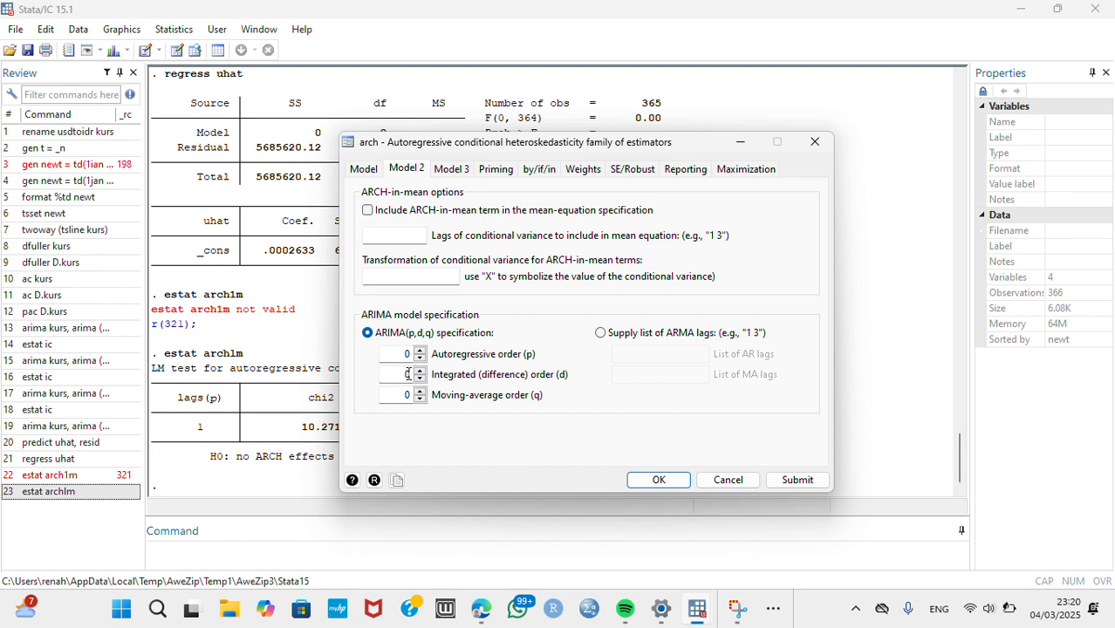
{"action": "left_click", "coordinate": [421, 380]}
{"action": "left_click", "coordinate": [420, 394]}
{"action": "left_click", "coordinate": [369, 172]}
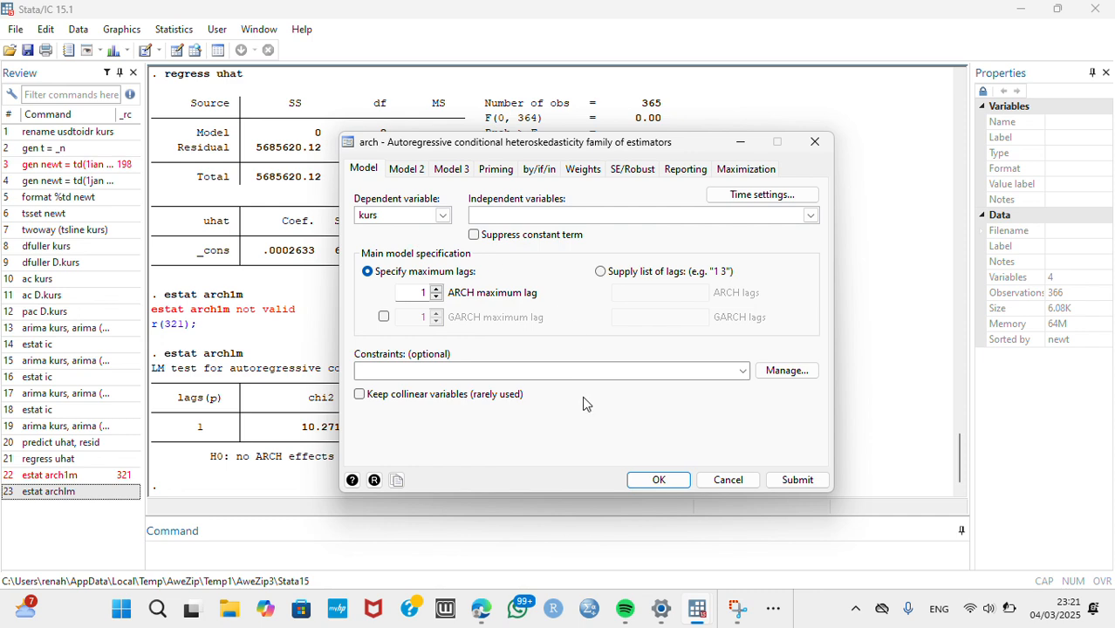
{"action": "left_click", "coordinate": [650, 481]}
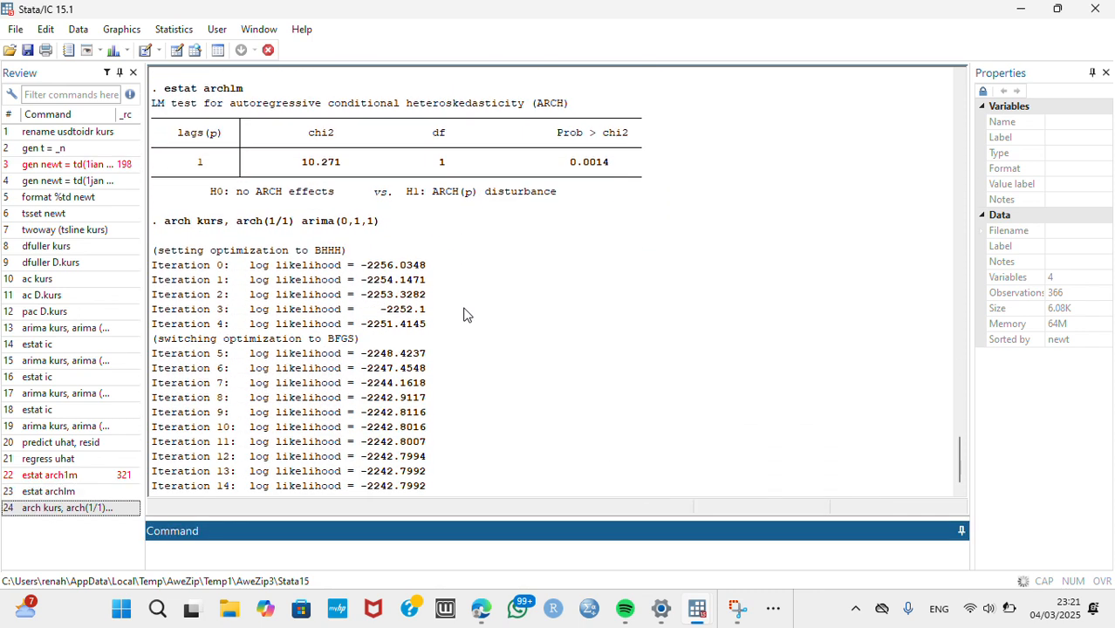
{"action": "left_click", "coordinate": [472, 24]}
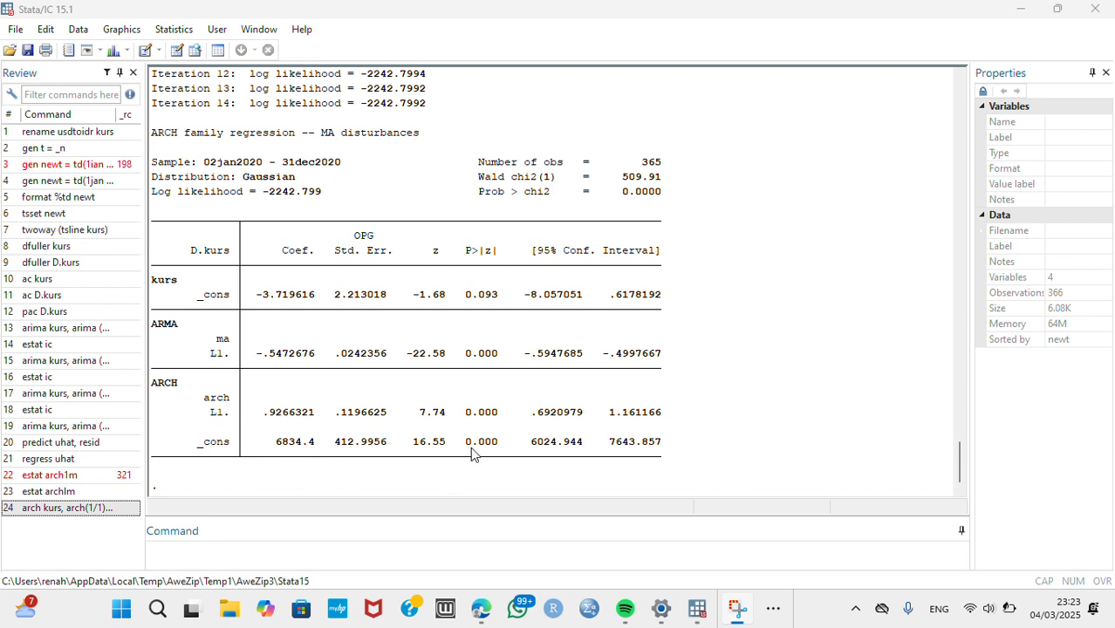
Step: Review the ARCH(1) coefficient table and run estat ic for this model
{"action": "scroll", "coordinate": [517, 319], "scroll_direction": "up", "scroll_amount": 1}
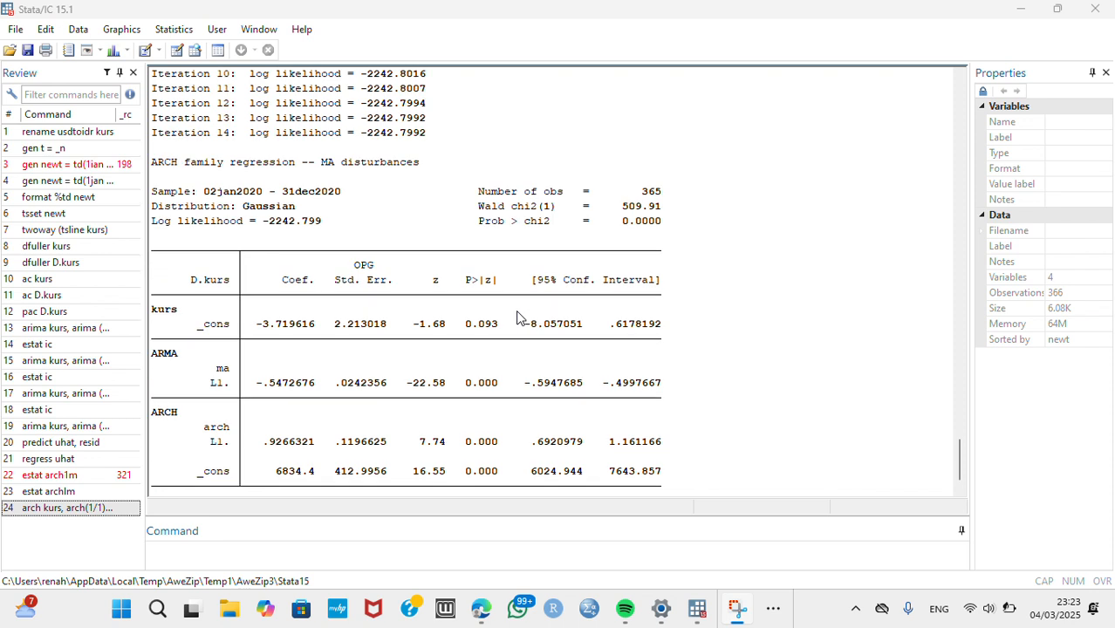
{"action": "left_click", "coordinate": [332, 553]}
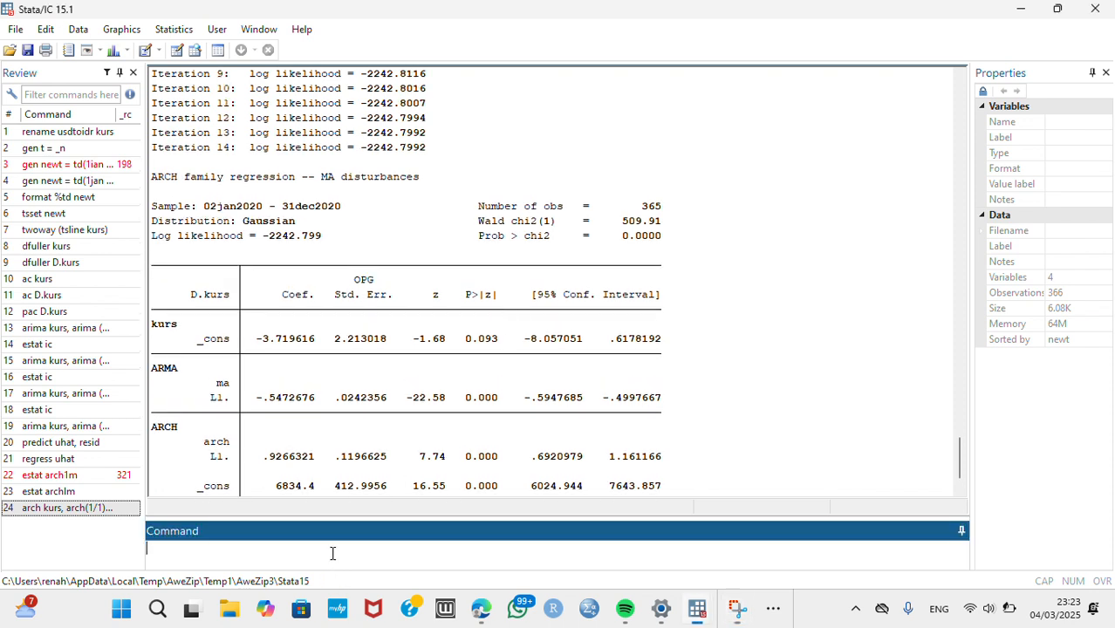
{"action": "type", "text": "estat ic"}
{"action": "key", "text": "Return"}
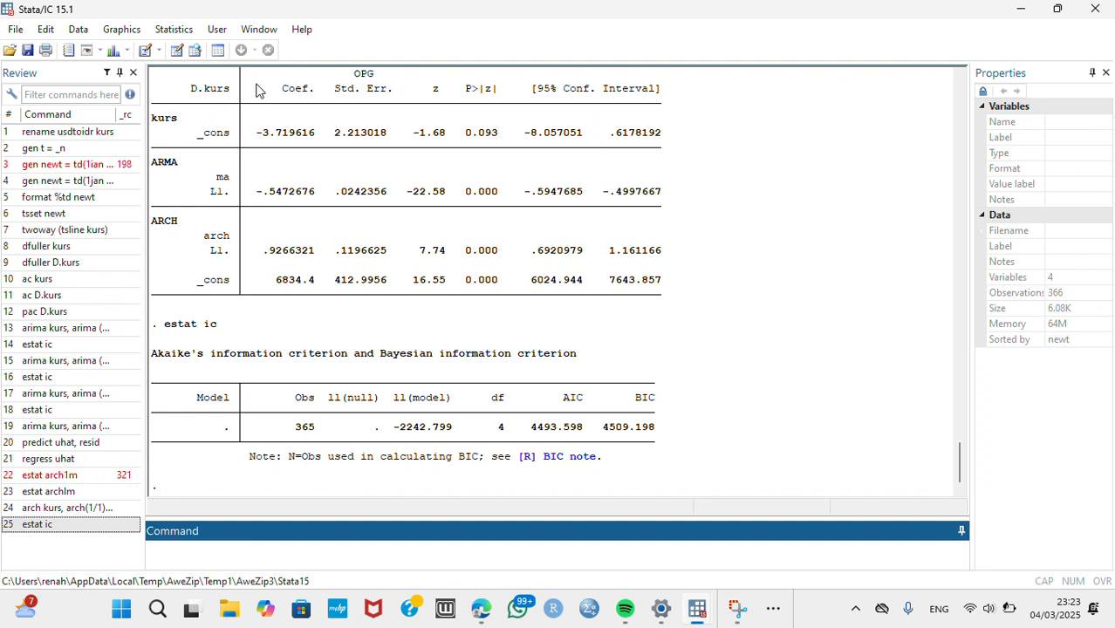
Step: Reuse the previous arch command with arch(1) garch (1) arima(0,1,1) and nolog, and fit the model
{"action": "left_click", "coordinate": [70, 508]}
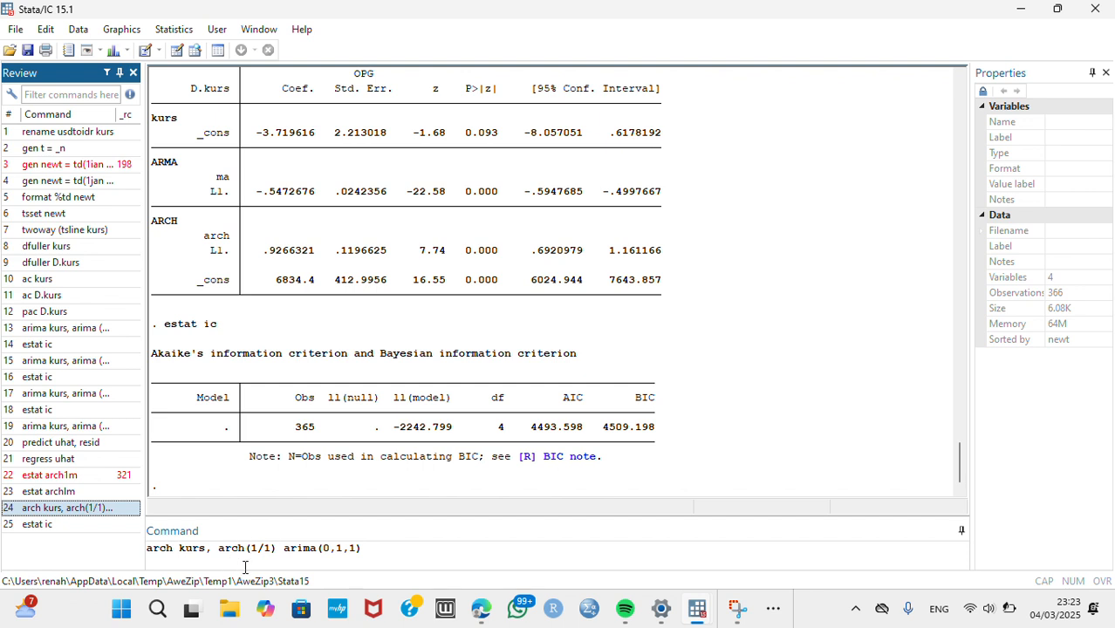
{"action": "left_click", "coordinate": [276, 548]}
{"action": "key", "text": "BackSpace"}
{"action": "key", "text": "BackSpace"}
{"action": "key", "text": "BackSpace"}
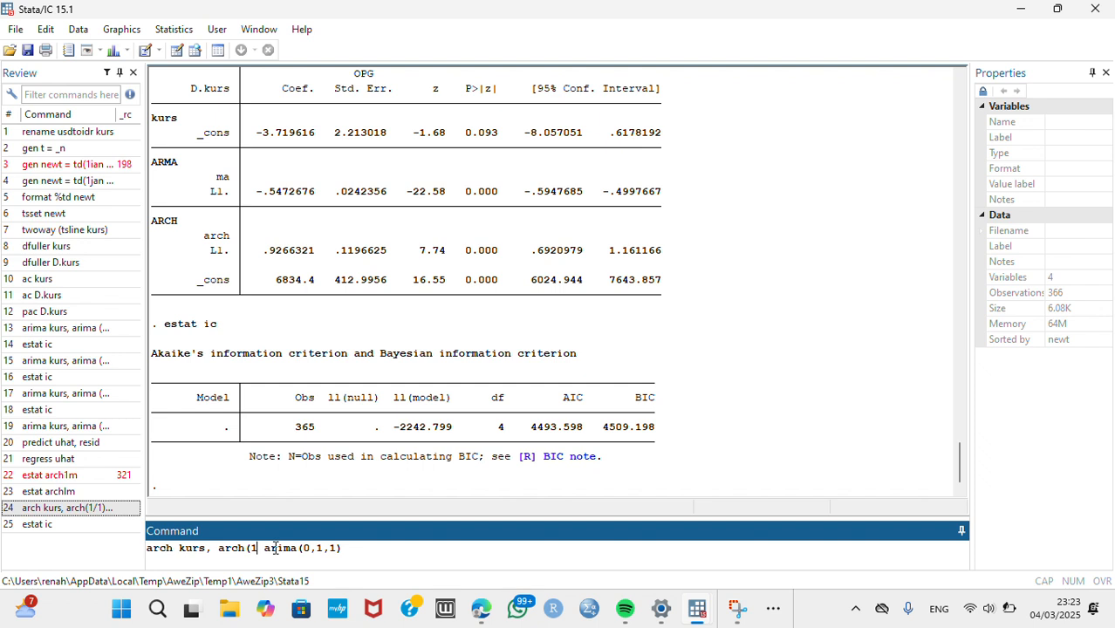
{"action": "type", "text": ") garch"}
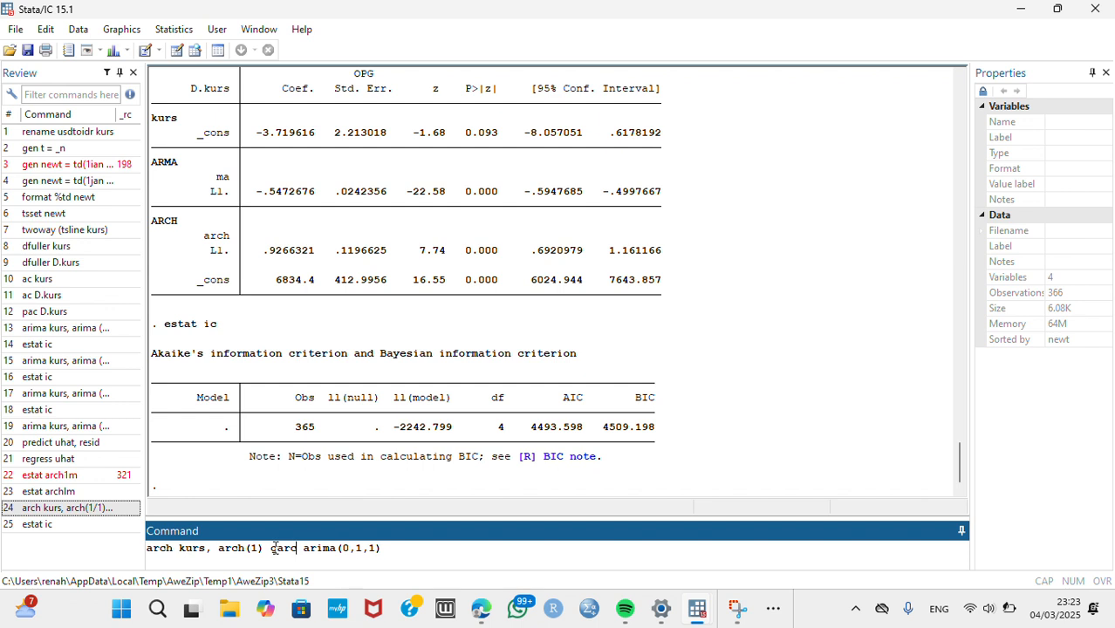
{"action": "type", "text": " (1)"}
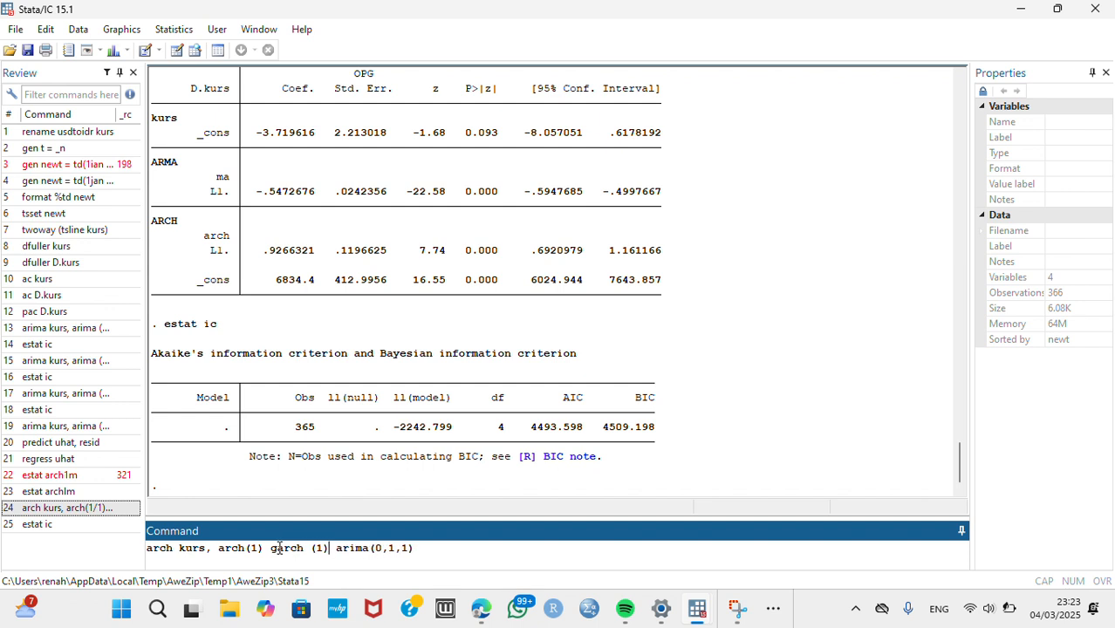
{"action": "left_click", "coordinate": [454, 550]}
{"action": "type", "text": "nolog"}
{"action": "key", "text": "Return"}
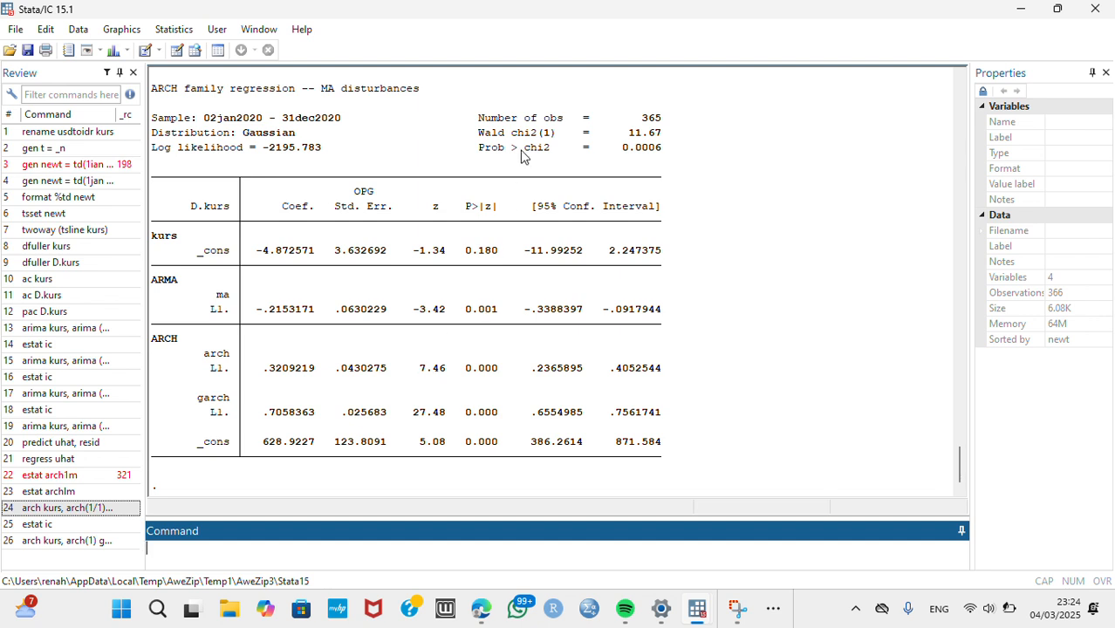
{"action": "left_click", "coordinate": [470, 30]}
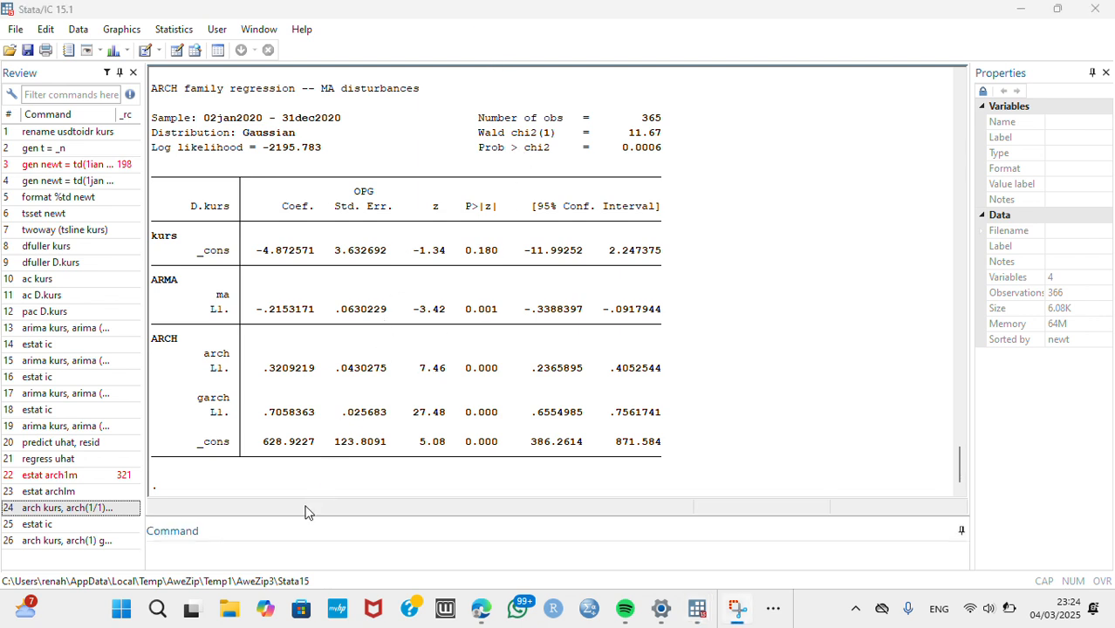
Step: Run estat ic to get the information criteria of the GARCH(1,1) model
{"action": "left_click", "coordinate": [296, 548]}
{"action": "type", "text": "estat ic"}
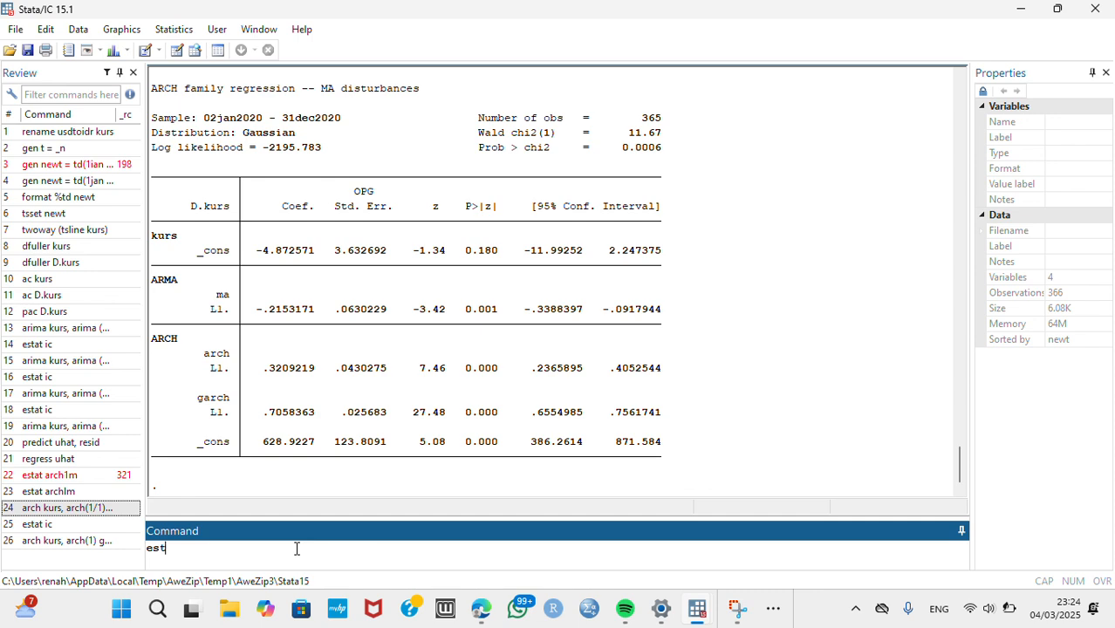
{"action": "key", "text": "Return"}
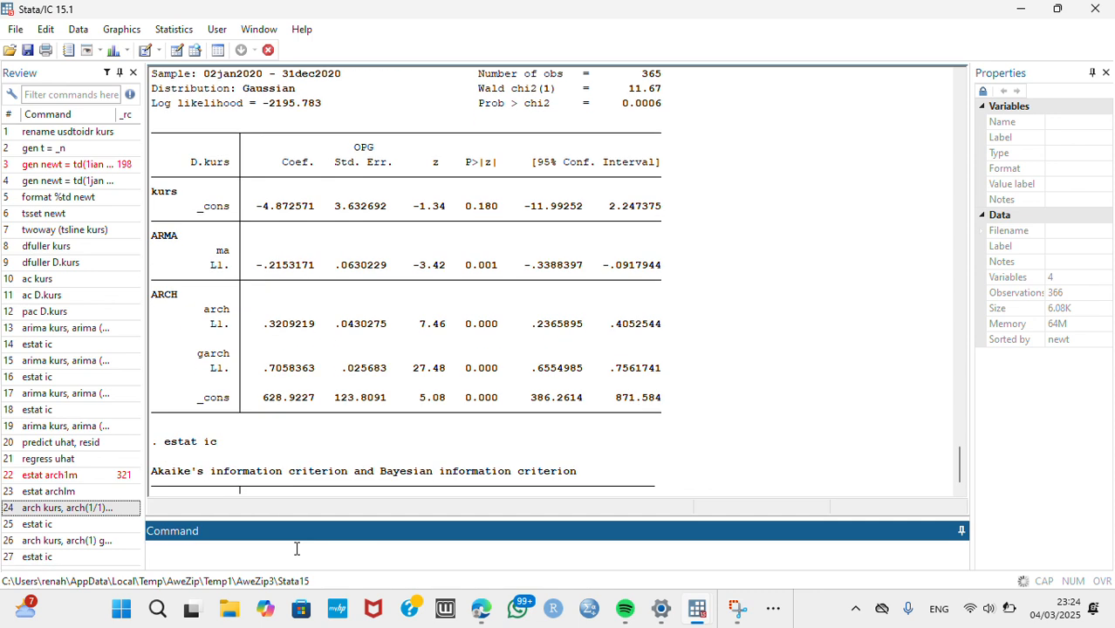
Step: Compare the coefficient significance and the AIC and BIC of the ARCH(1) and GARCH(1,1) models in the results
{"action": "scroll", "coordinate": [554, 273], "scroll_direction": "up", "scroll_amount": 5}
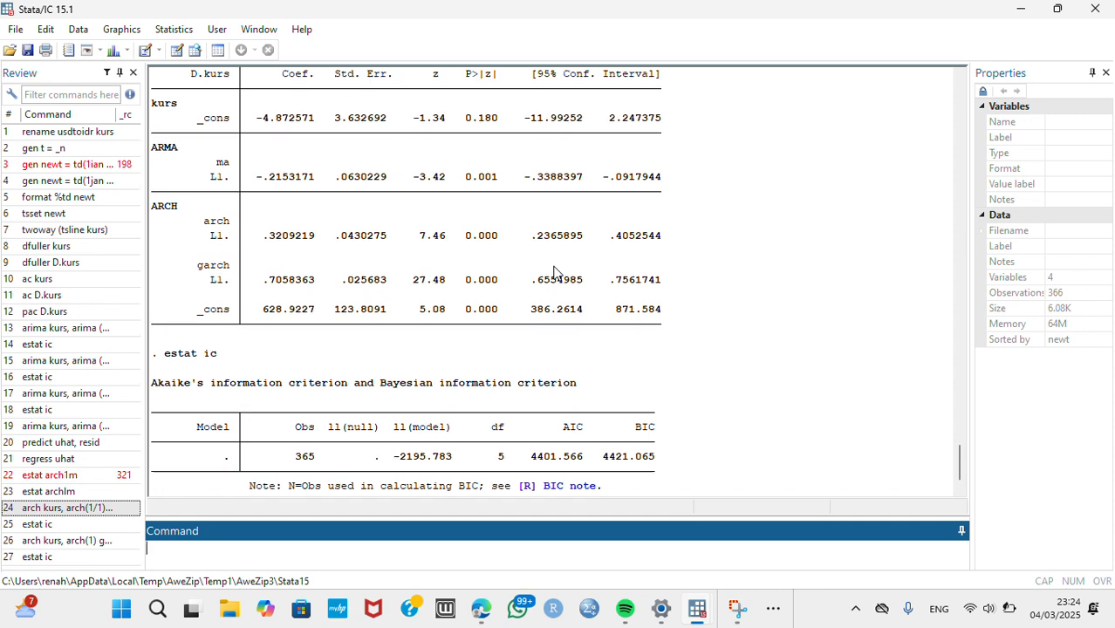
{"action": "scroll", "coordinate": [554, 273], "scroll_direction": "up", "scroll_amount": 10}
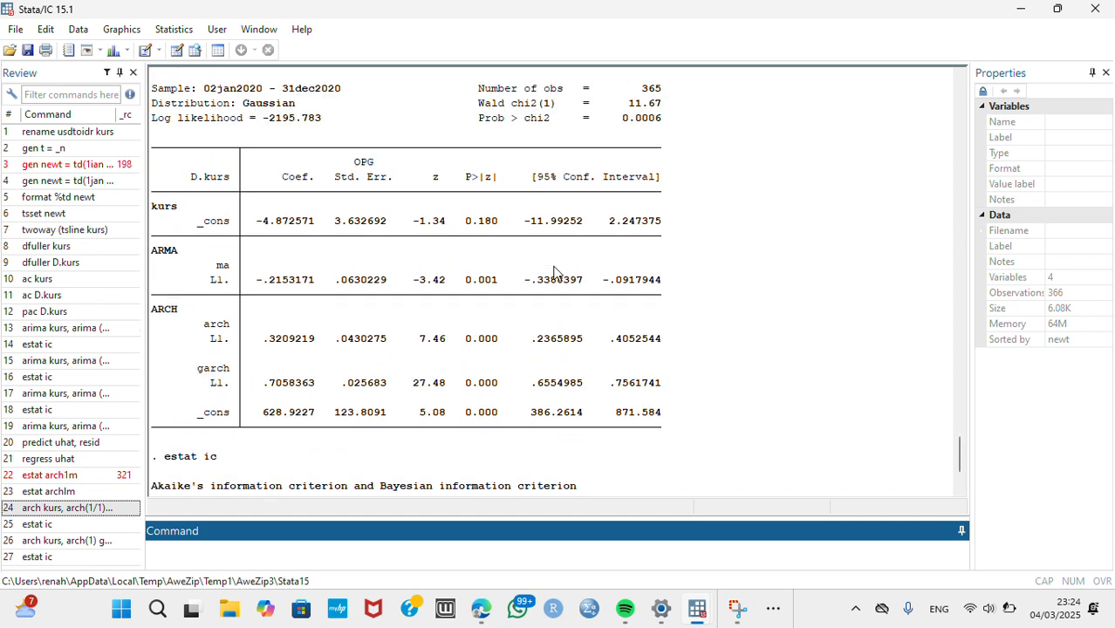
{"action": "scroll", "coordinate": [554, 273], "scroll_direction": "up", "scroll_amount": 1}
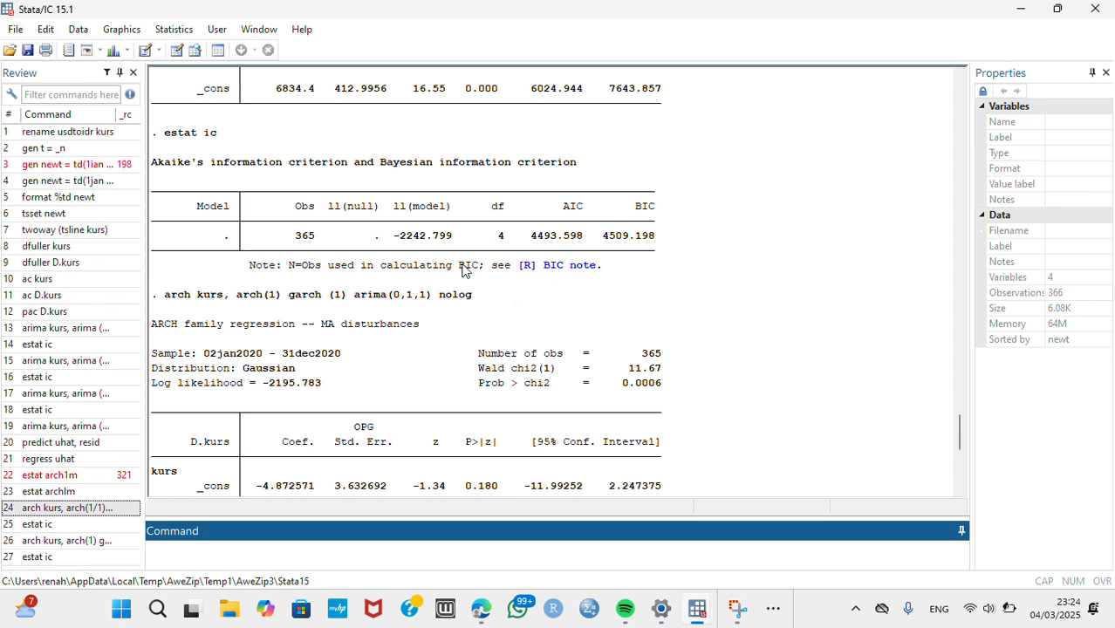
{"action": "scroll", "coordinate": [462, 276], "scroll_direction": "up", "scroll_amount": 12}
{"action": "scroll", "coordinate": [463, 276], "scroll_direction": "down", "scroll_amount": 4}
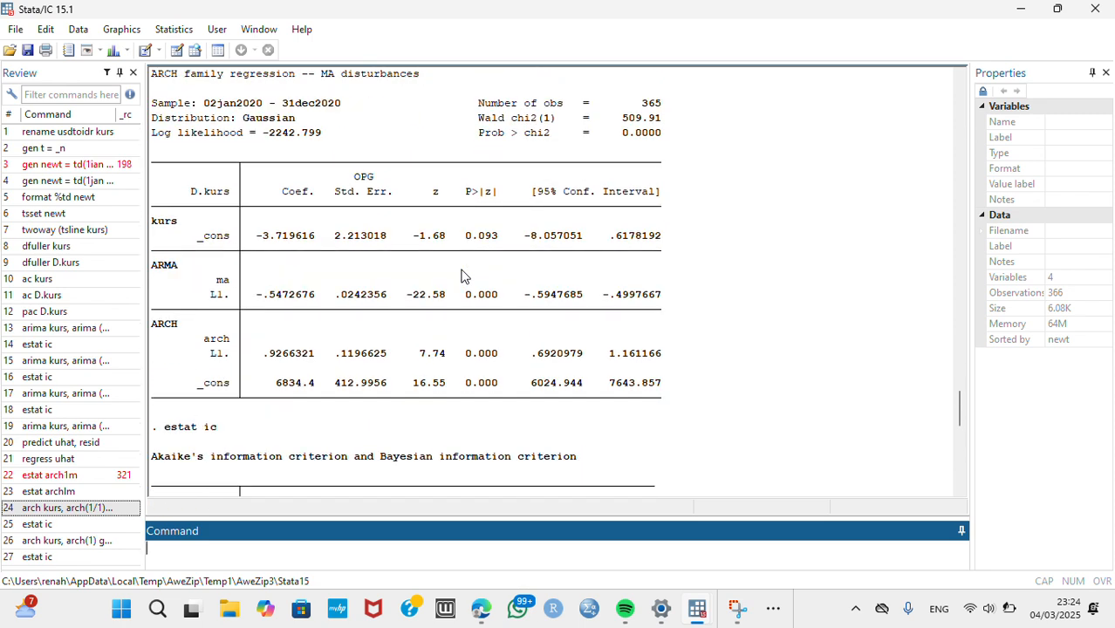
{"action": "scroll", "coordinate": [462, 276], "scroll_direction": "down", "scroll_amount": 1}
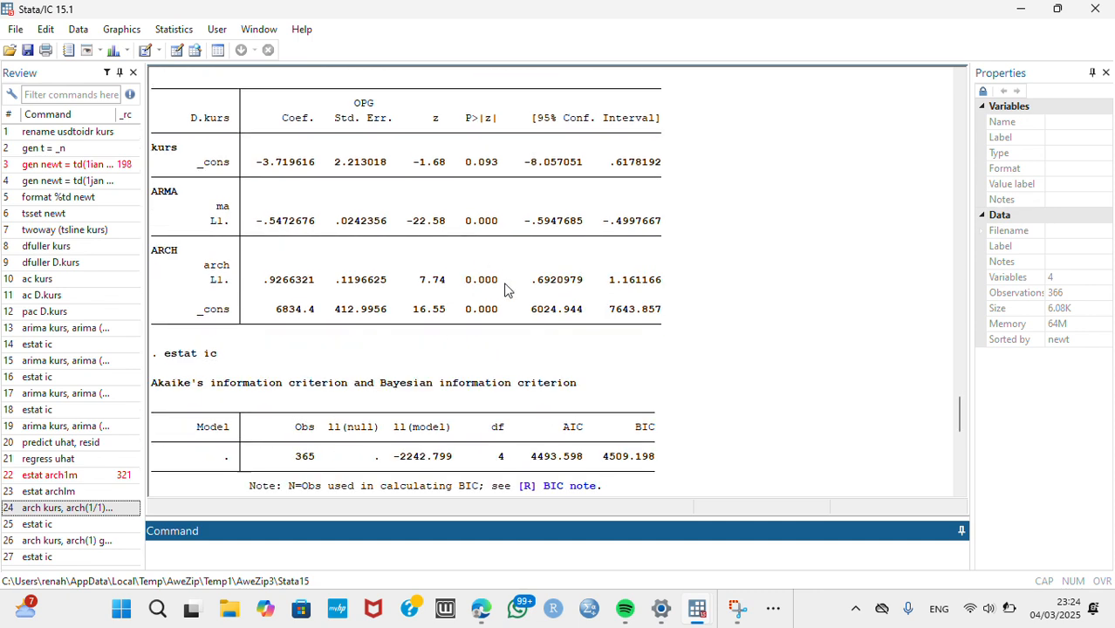
{"action": "scroll", "coordinate": [511, 311], "scroll_direction": "down", "scroll_amount": 8}
{"action": "scroll", "coordinate": [512, 312], "scroll_direction": "down", "scroll_amount": 1}
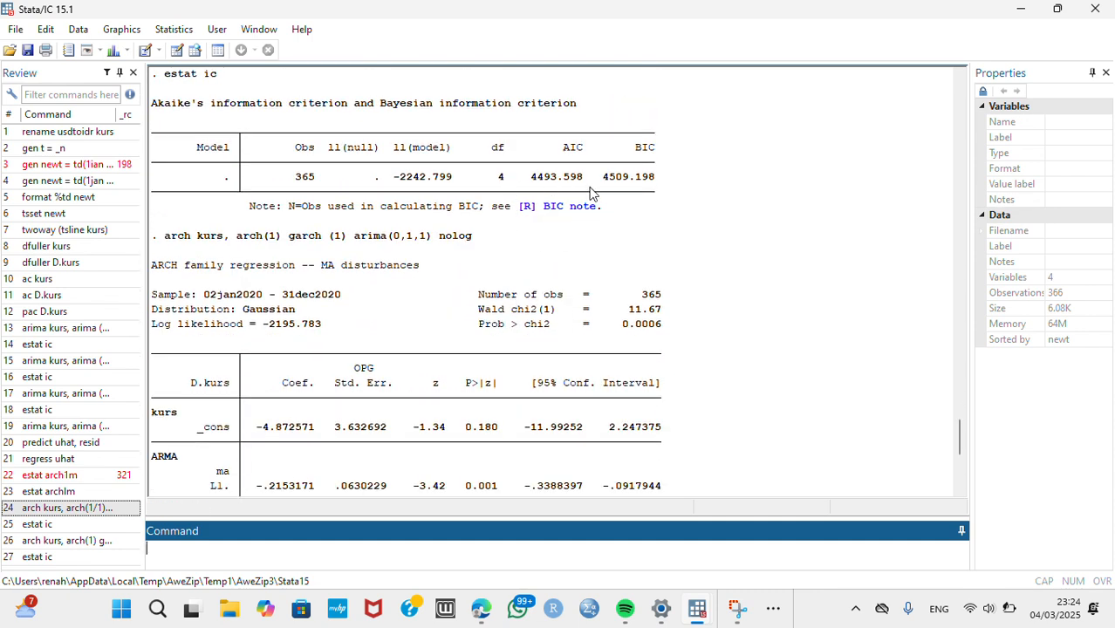
{"action": "scroll", "coordinate": [565, 187], "scroll_direction": "down", "scroll_amount": 11}
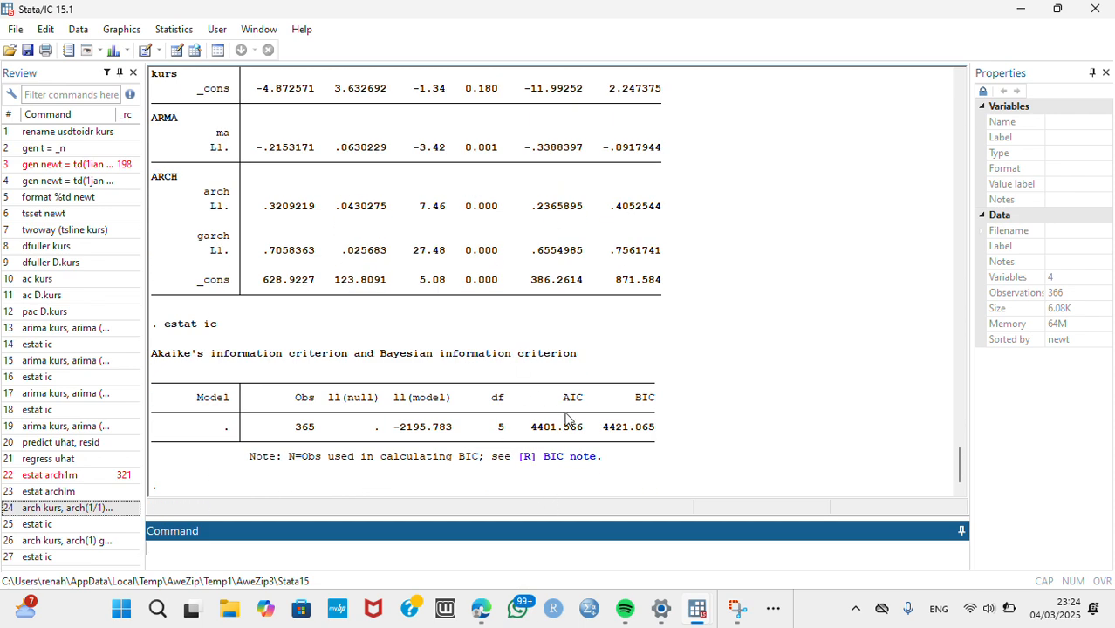
{"action": "scroll", "coordinate": [528, 382], "scroll_direction": "up", "scroll_amount": 9}
{"action": "scroll", "coordinate": [525, 379], "scroll_direction": "down", "scroll_amount": 9}
Step: Save the conditional variance of the GARCH(1,1) model in a new variable with predict var_garch11, variance
{"action": "type", "text": "predict var"}
{"action": "key", "text": "Caps_Lock"}
{"action": "type", "text": "-"}
{"action": "key", "text": "BackSpace"}
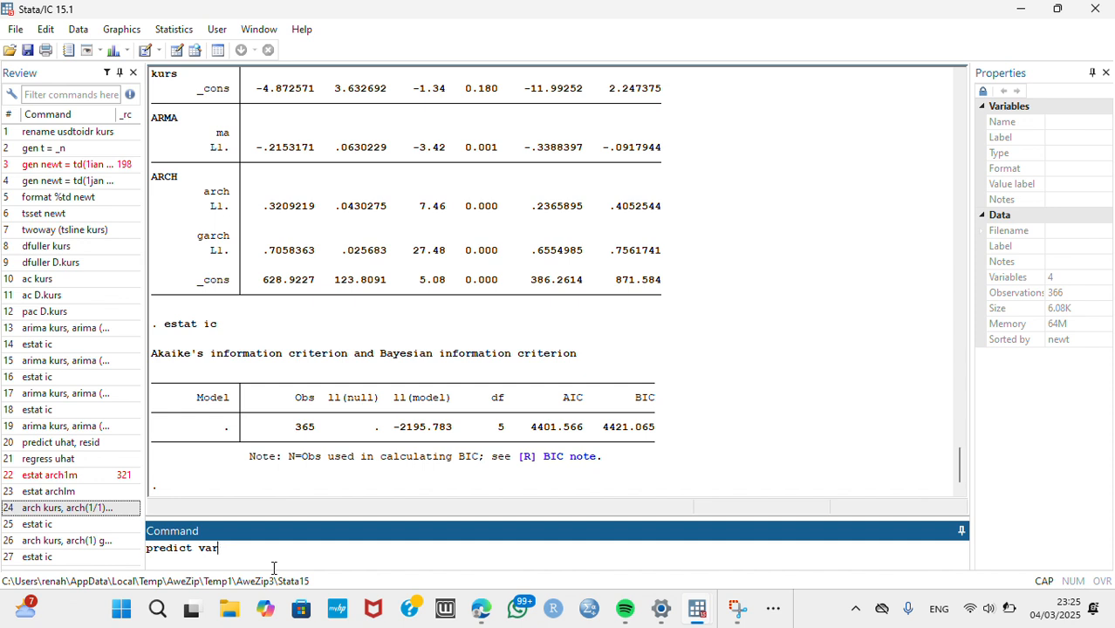
{"action": "type", "text": "_GA"}
{"action": "key", "text": "Caps_Lock"}
{"action": "key", "text": "BackSpace"}
{"action": "key", "text": "BackSpace"}
{"action": "type", "text": "garch11, varia"}
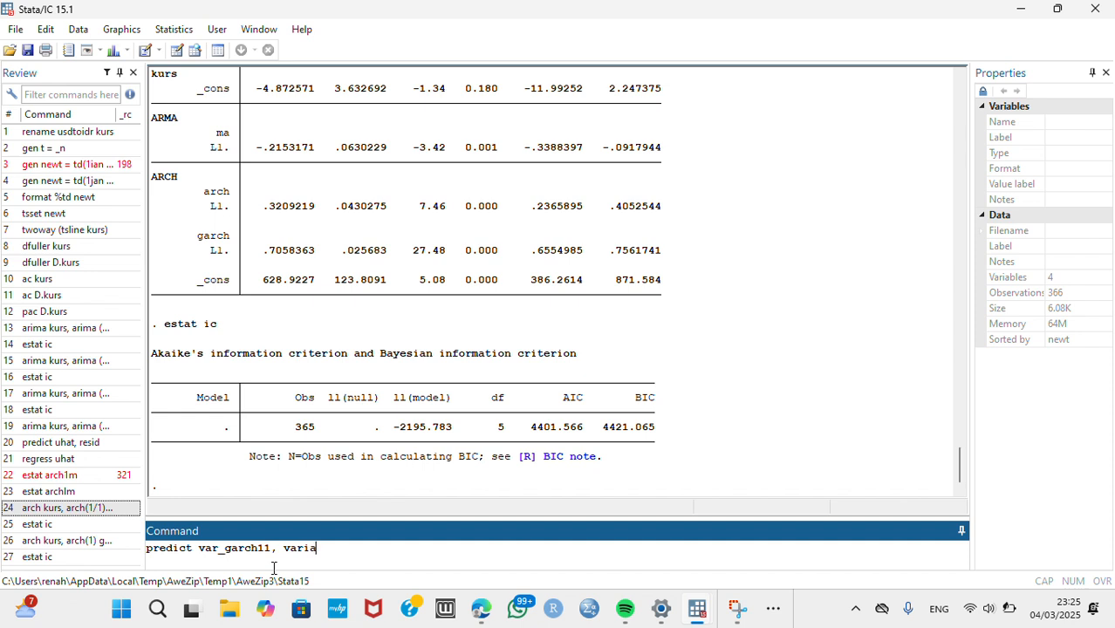
{"action": "type", "text": "ncr"}
{"action": "key", "text": "Return"}
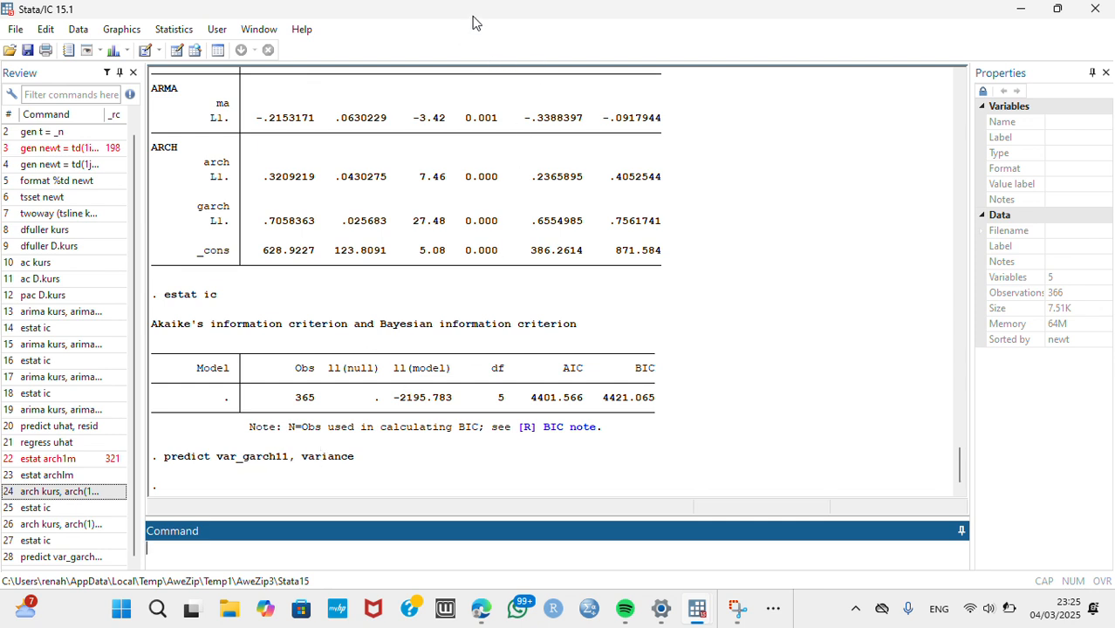
Step: Inspect the var_garch11 values in the Data Editor, then return to the command window
{"action": "mouse_move", "coordinate": [697, 622]}
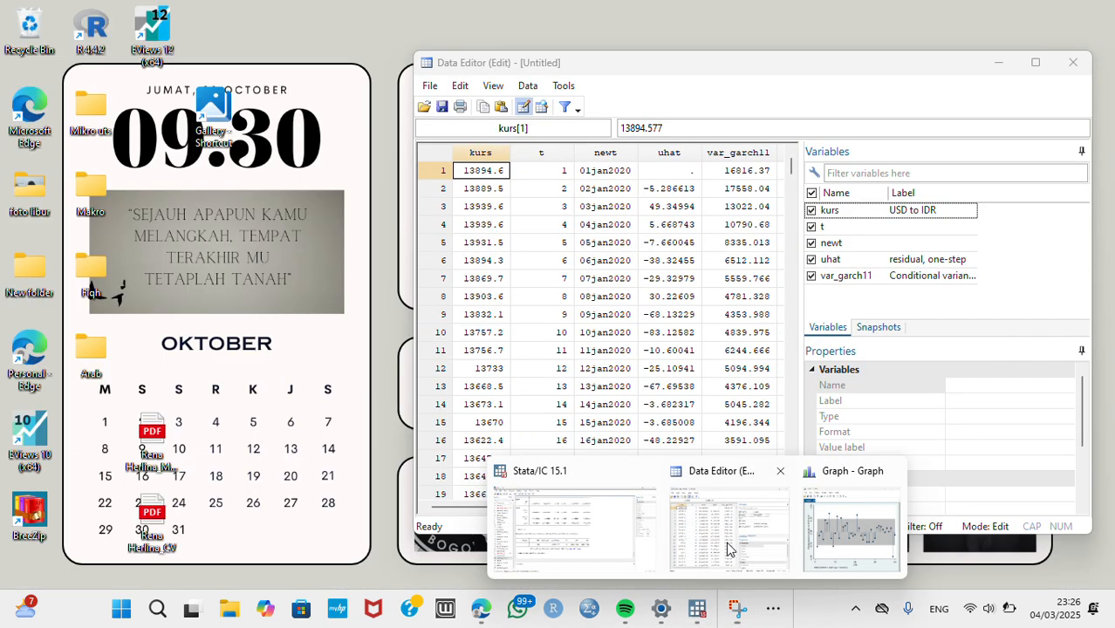
{"action": "left_click", "coordinate": [729, 528]}
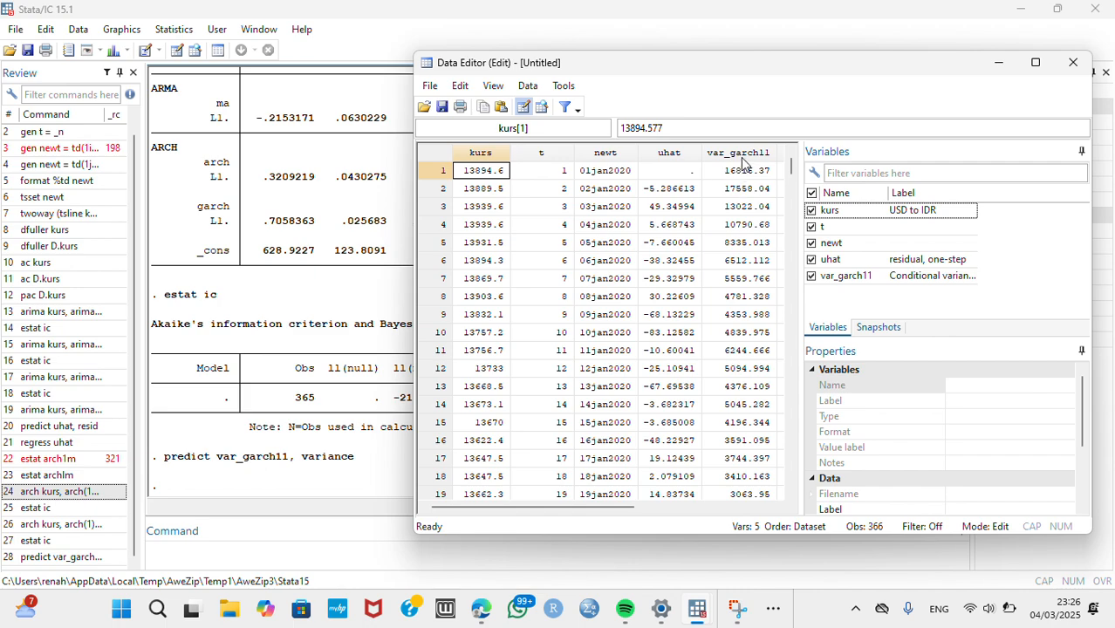
{"action": "scroll", "coordinate": [749, 385], "scroll_direction": "down", "scroll_amount": 1}
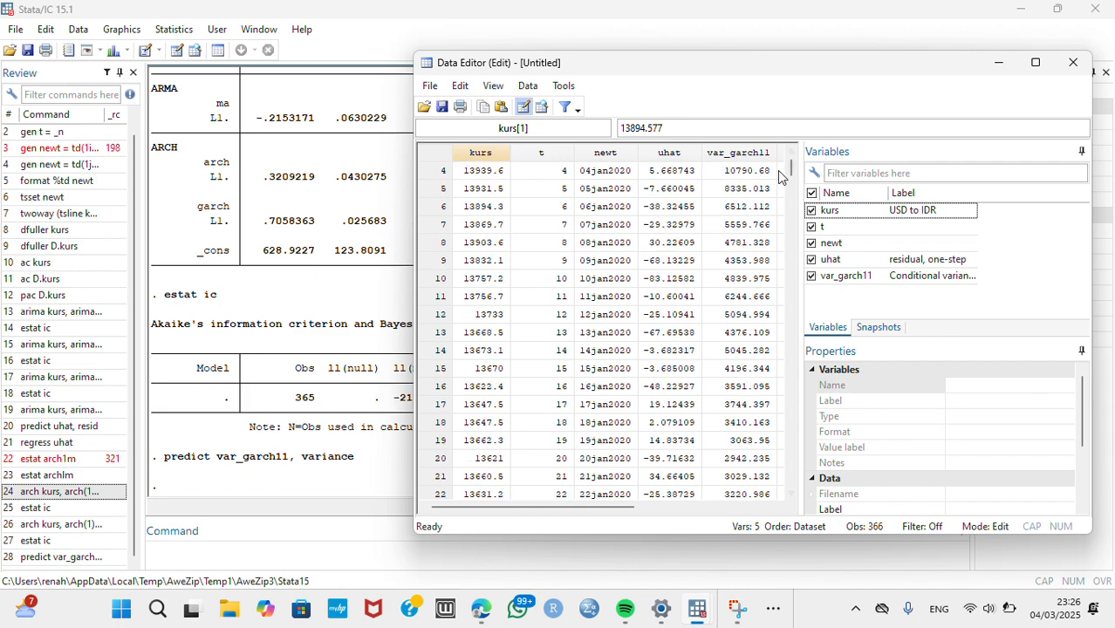
{"action": "left_click_drag", "start_coordinate": [792, 167], "coordinate": [784, 125]}
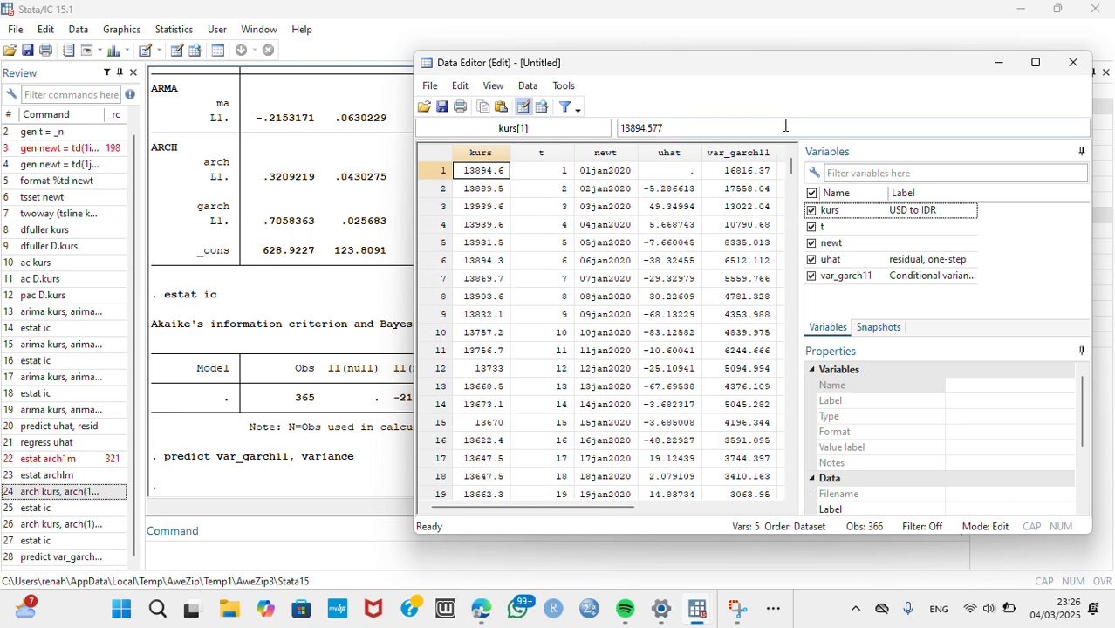
{"action": "left_click", "coordinate": [1012, 67]}
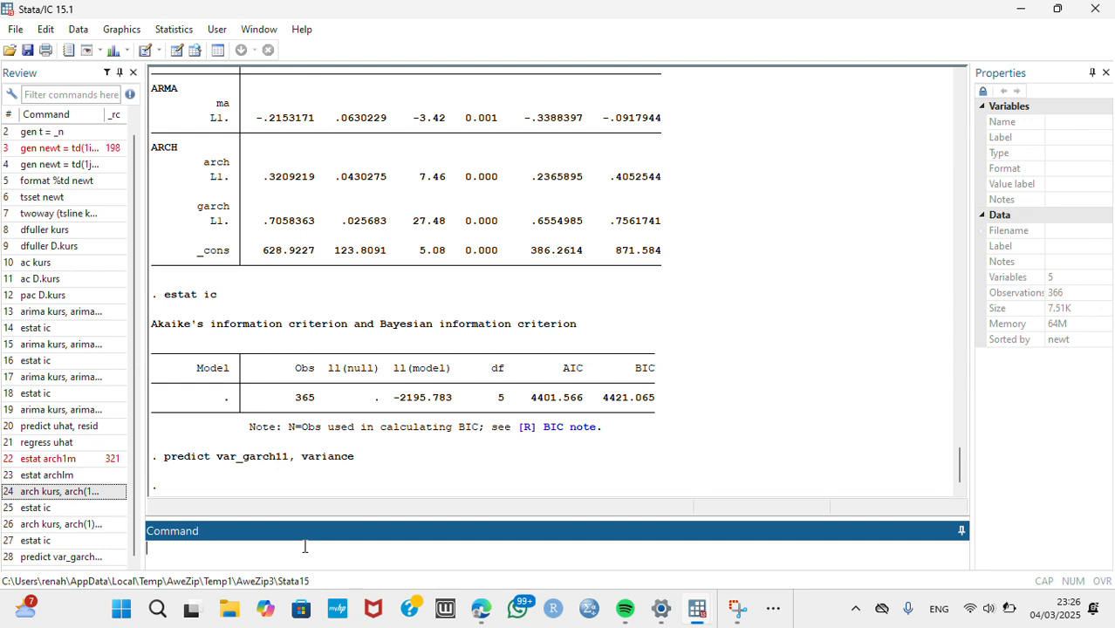
Step: Try to generate sd_garch11 from the conditional variance with gen sd_garch11 = sqr(var_garch11)
{"action": "type", "text": "gen sd_garch11 = sqrt"}
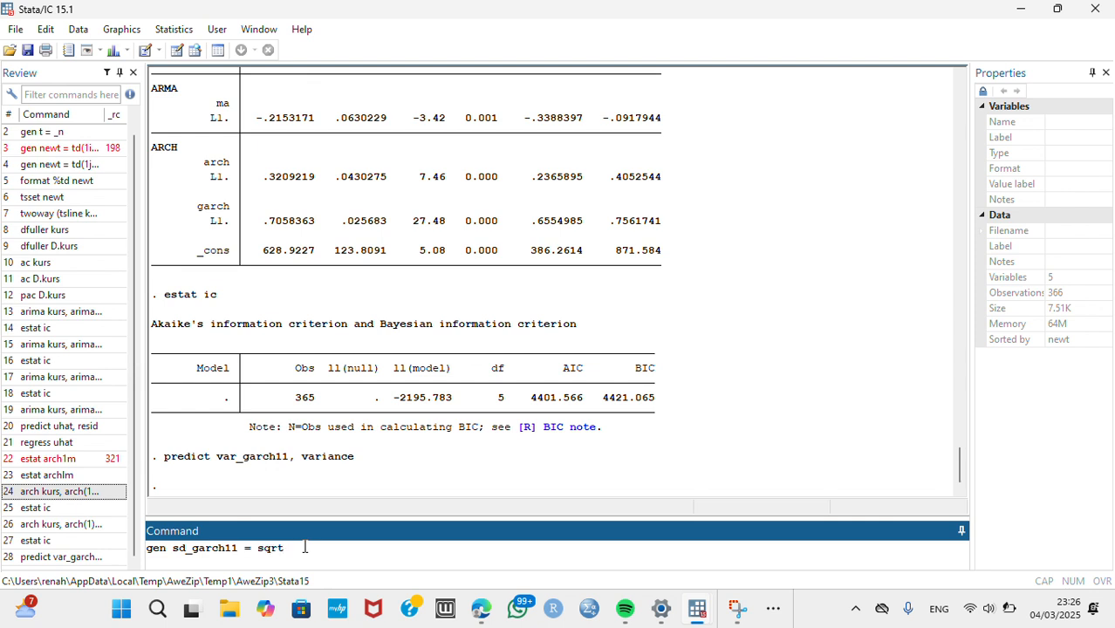
{"action": "type", "text": ")"}
{"action": "key", "text": "BackSpace"}
{"action": "key", "text": "BackSpace"}
{"action": "type", "text": "(var_garch11)"}
{"action": "key", "text": "Return"}
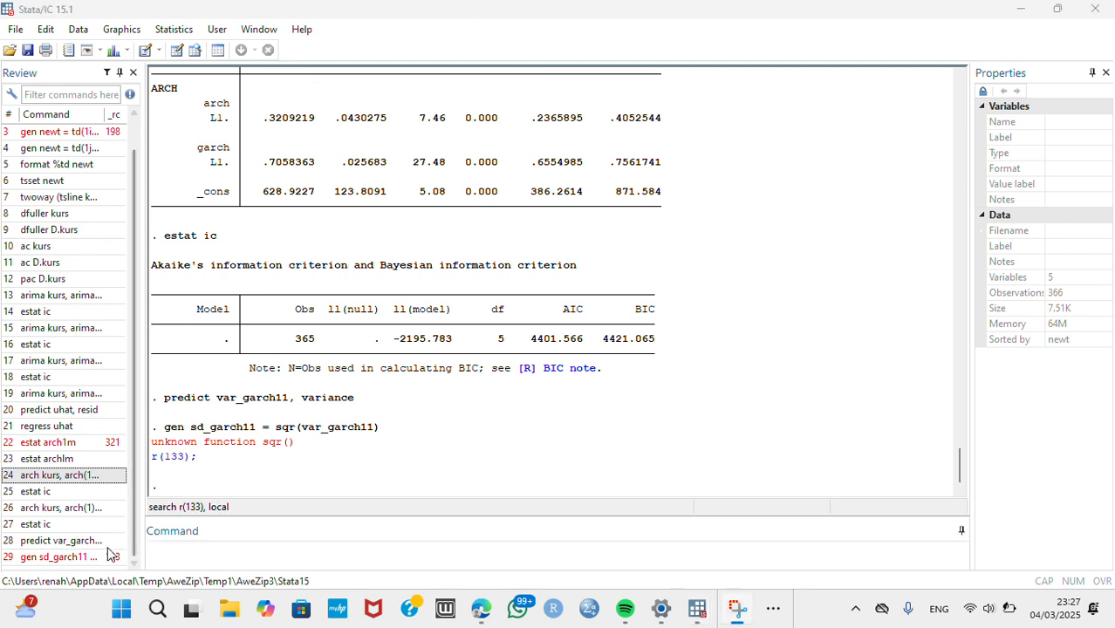
Step: Reuse the last gen command with the function corrected to sqrt(var_garch11), and run it to create sd_garch11
{"action": "left_click", "coordinate": [107, 556]}
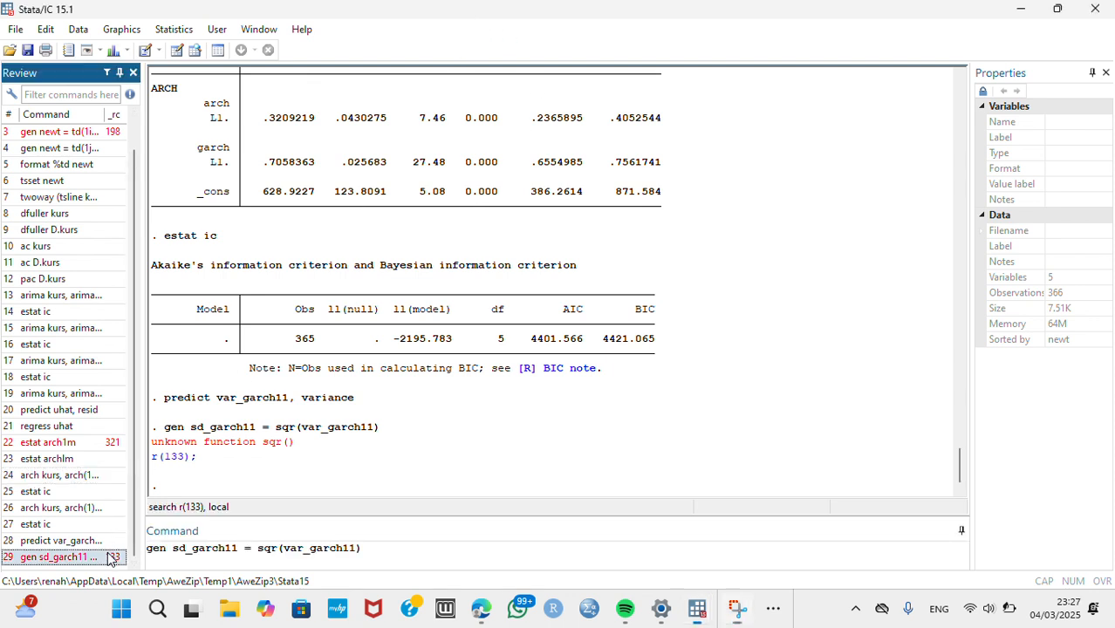
{"action": "left_click", "coordinate": [276, 548]}
{"action": "type", "text": "t"}
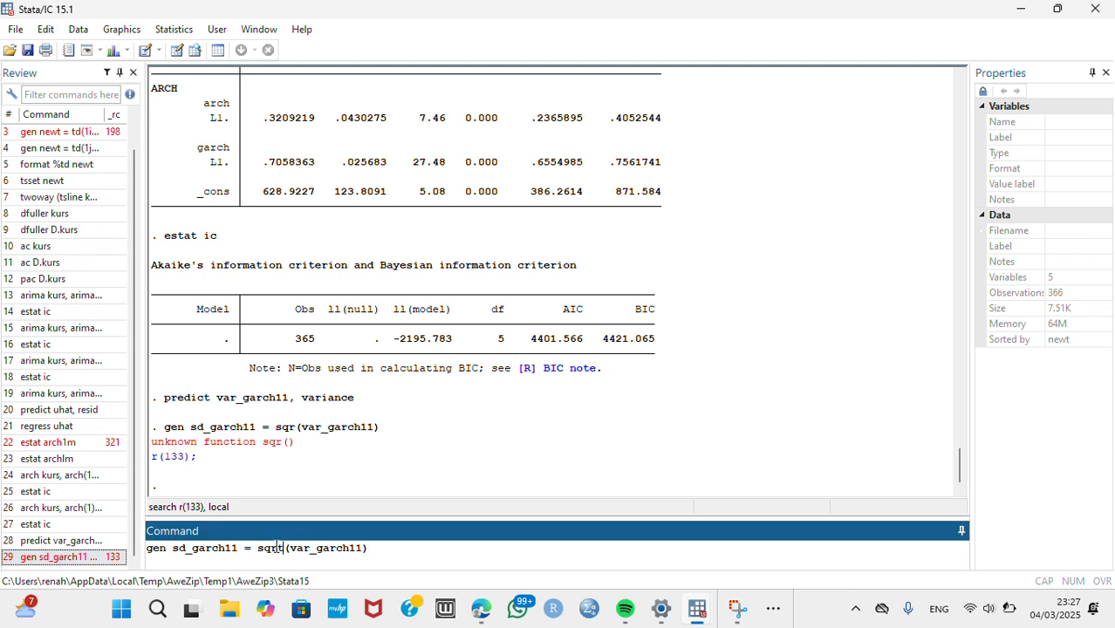
{"action": "key", "text": "Return"}
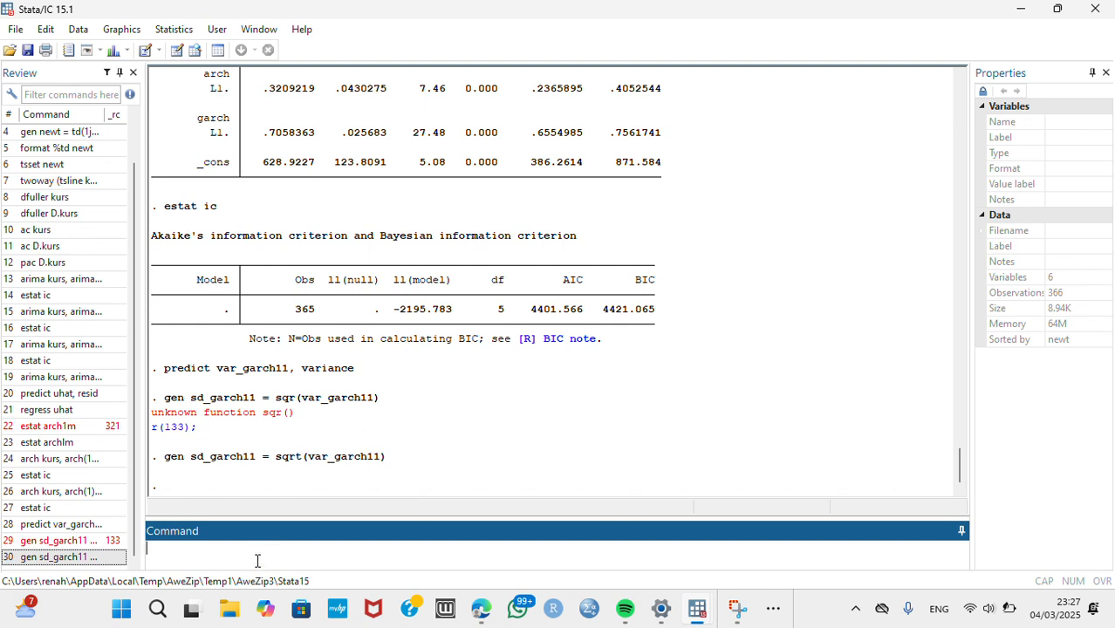
Step: Plot the conditional standard deviation over time with tsline sd_garch11, and minimize the graph after viewing it
{"action": "type", "text": "tsline sd_garch11"}
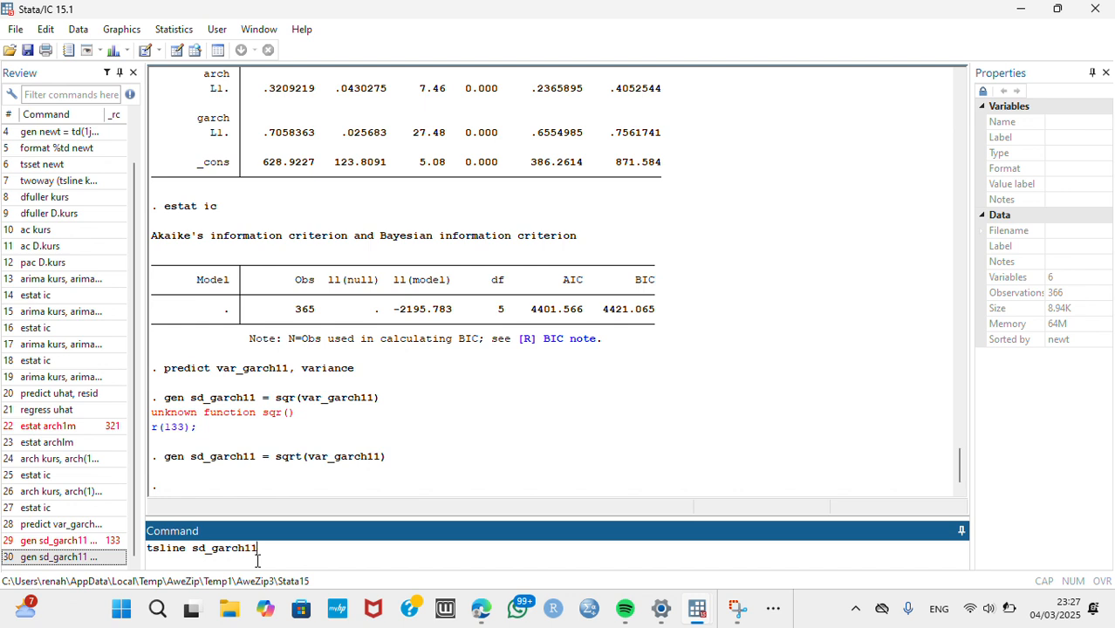
{"action": "key", "text": "Return"}
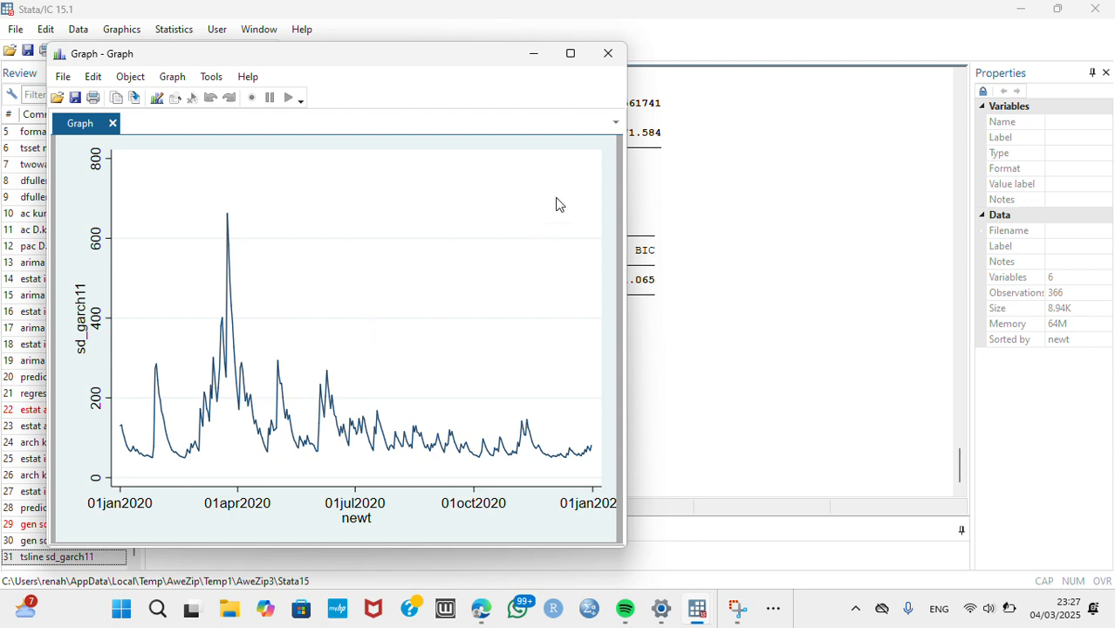
{"action": "left_click", "coordinate": [535, 56]}
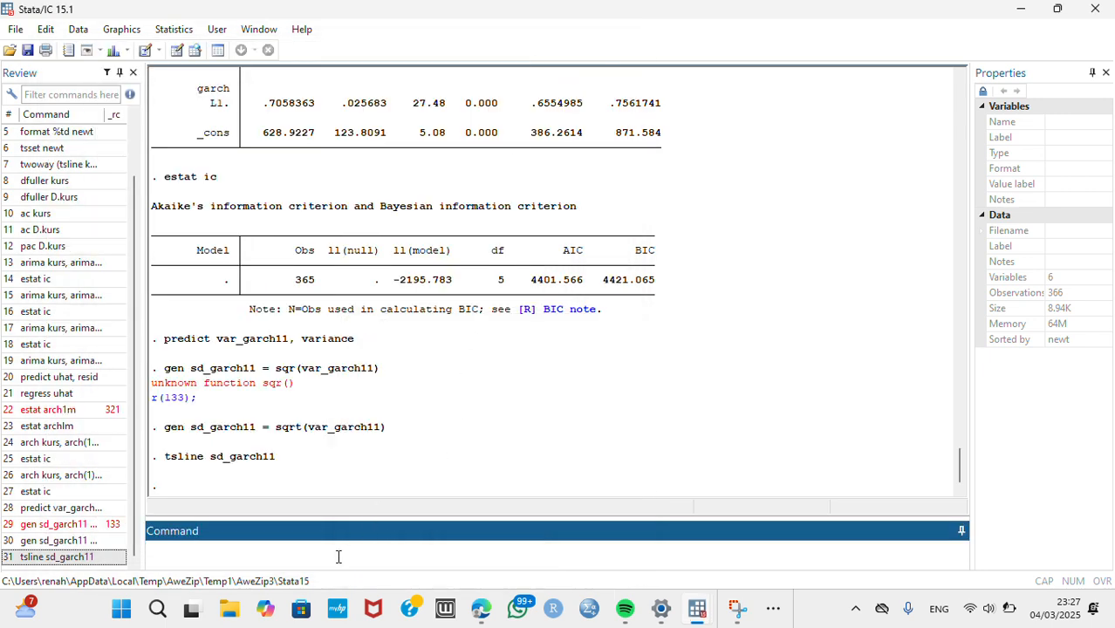
Step: Extend the time series by six periods with tsappend, add(6)
{"action": "type", "text": "tsappenf"}
{"action": "key", "text": "BackSpace"}
{"action": "type", "text": "d, add(6)"}
{"action": "key", "text": "Return"}
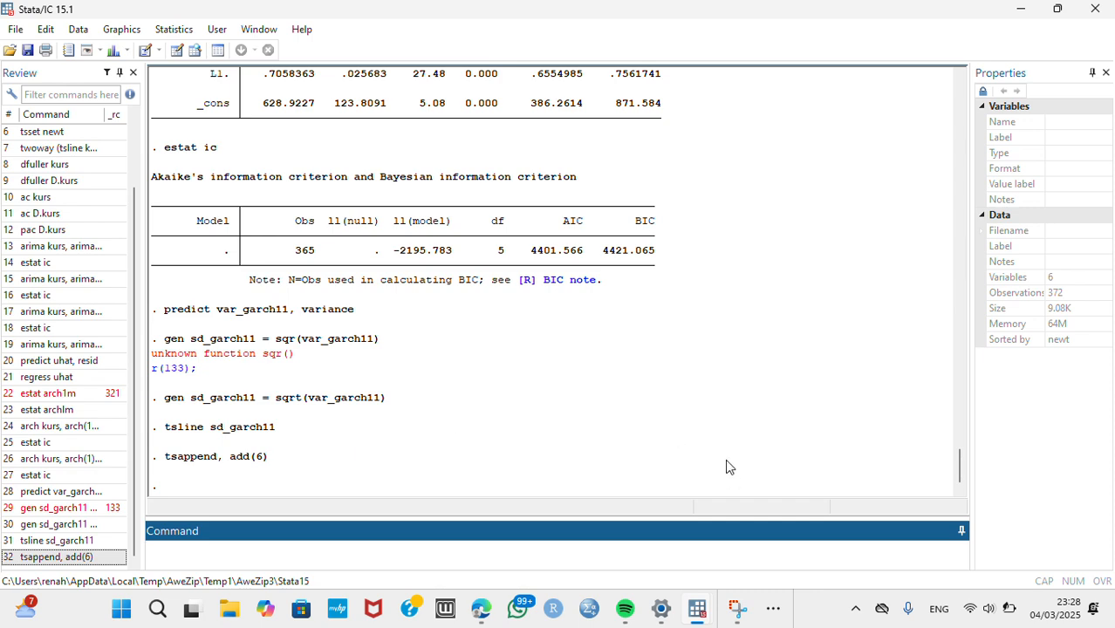
Step: Check the appended January 2021 dates at the end of the dataset in the Data Editor, and return to the command window
{"action": "mouse_move", "coordinate": [696, 609]}
{"action": "left_click", "coordinate": [715, 551]}
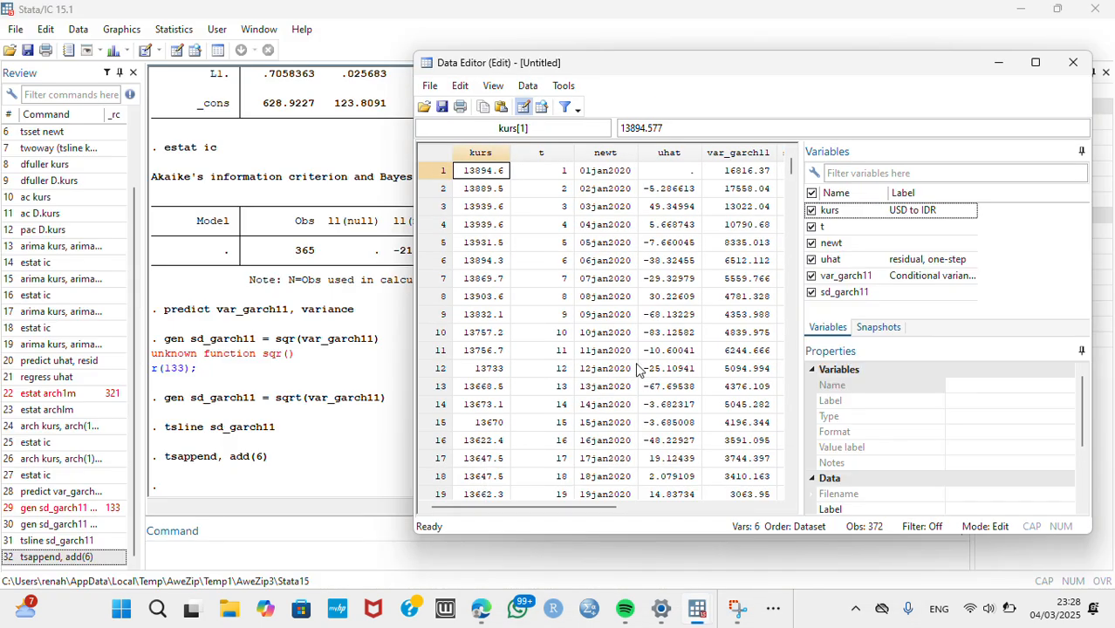
{"action": "scroll", "coordinate": [645, 366], "scroll_direction": "down", "scroll_amount": 3}
{"action": "left_click_drag", "start_coordinate": [791, 178], "coordinate": [787, 462]}
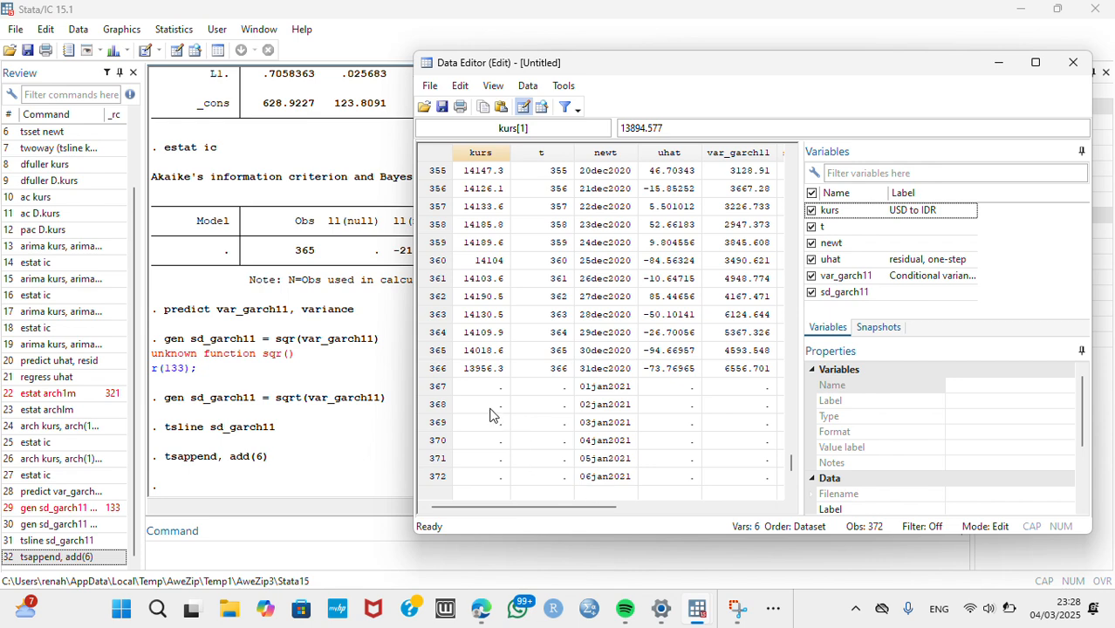
{"action": "left_click", "coordinate": [481, 31]}
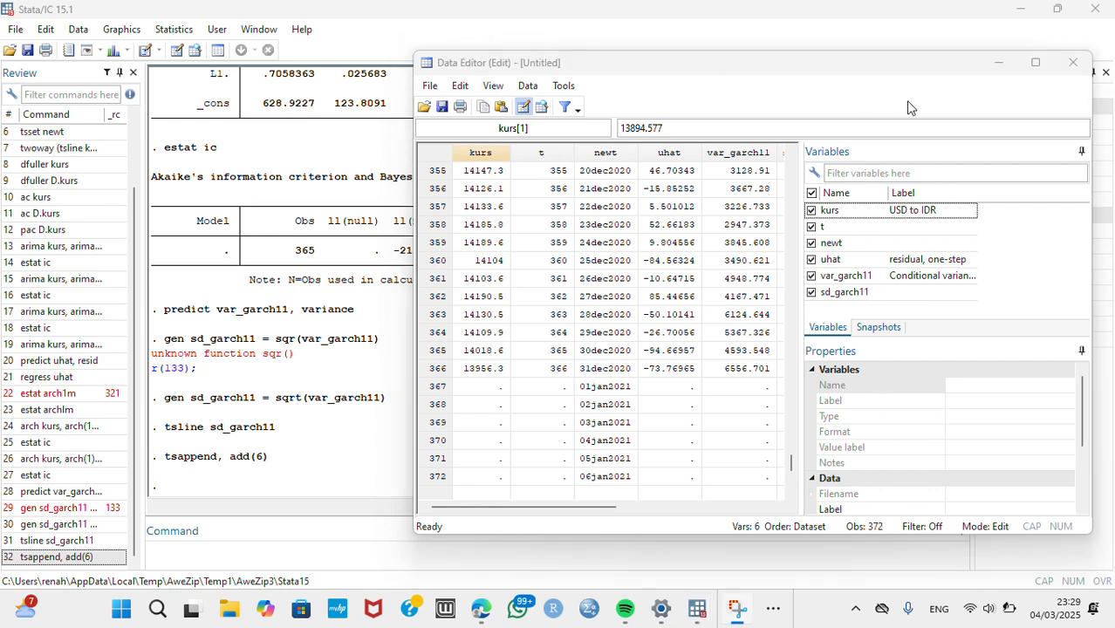
{"action": "left_click", "coordinate": [1003, 66]}
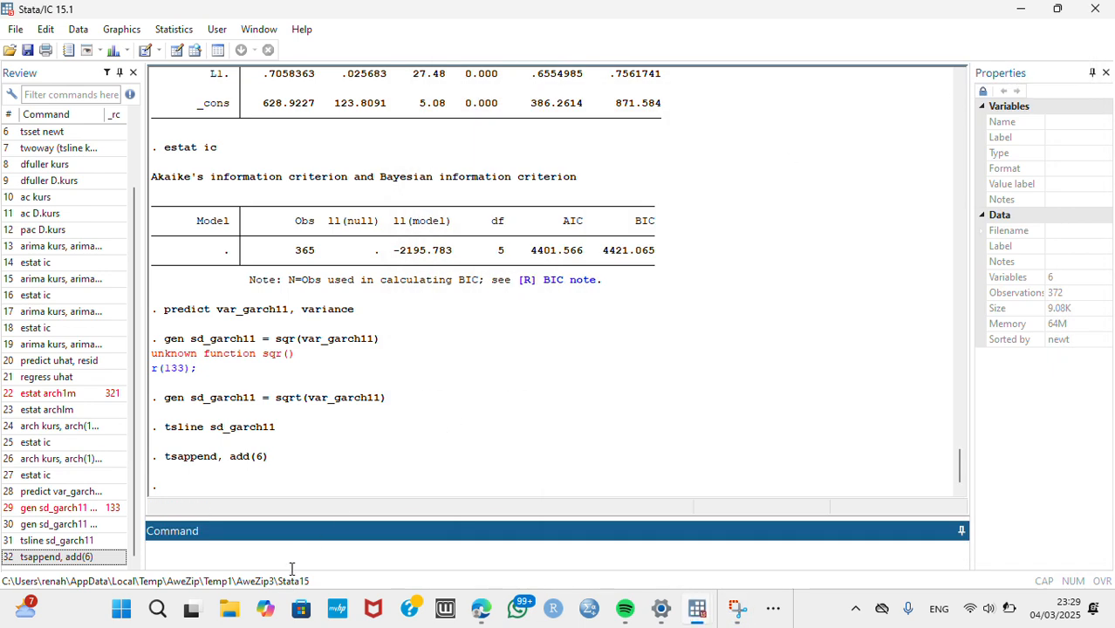
Step: Refit the GARCH(1,1) model by rerunning the earlier command arch kurs, arch(1) garch (1) arima(0,1,1) nolog
{"action": "left_click", "coordinate": [464, 33]}
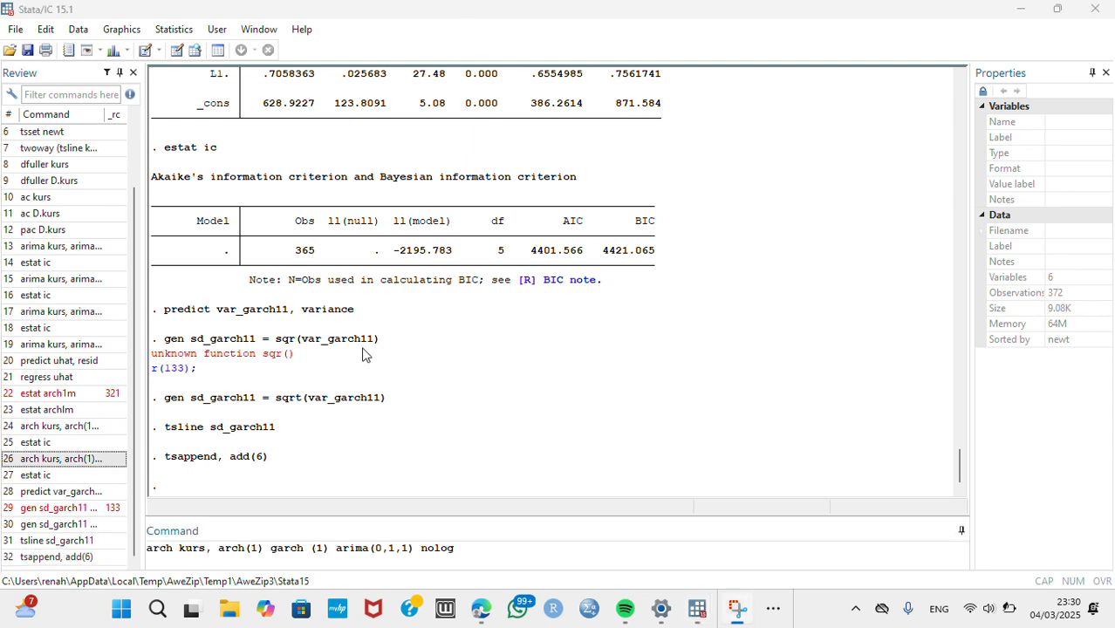
{"action": "left_click", "coordinate": [96, 460]}
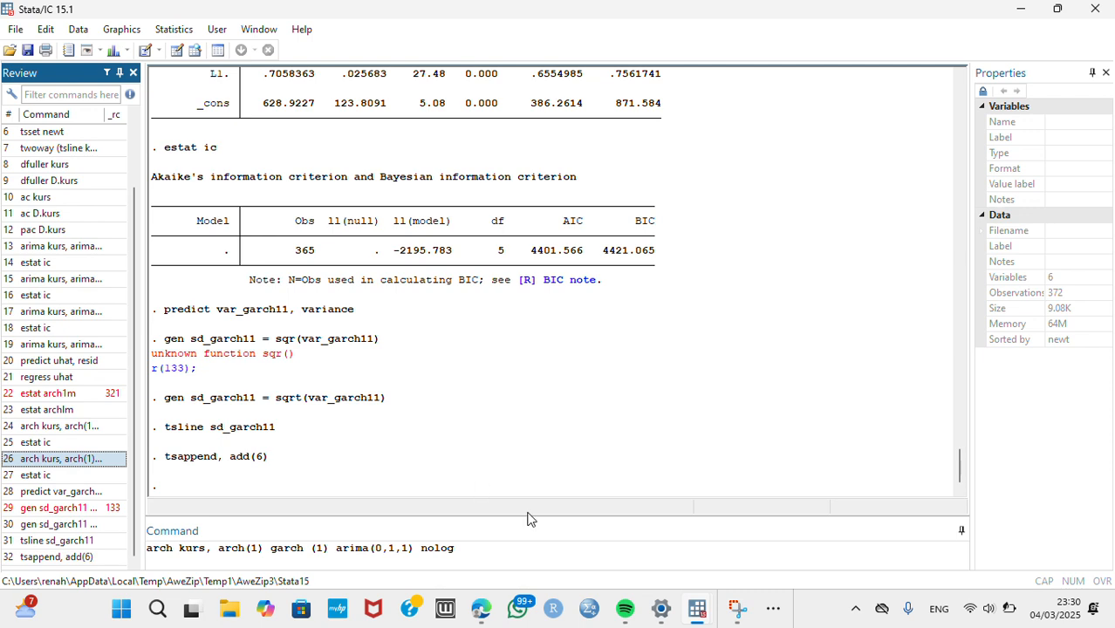
{"action": "key", "text": "Return"}
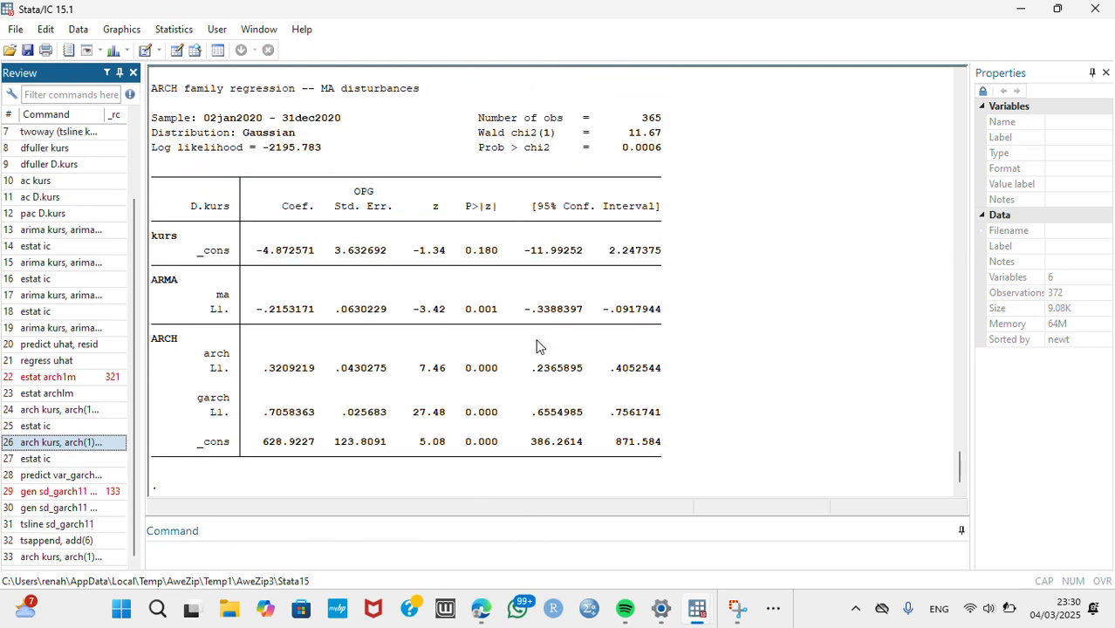
Step: Save the exchange rate predictions in a new variable with predict newkursf, y dynamic(td(1jan2022))
{"action": "left_click", "coordinate": [356, 549]}
{"action": "type", "text": "pre"}
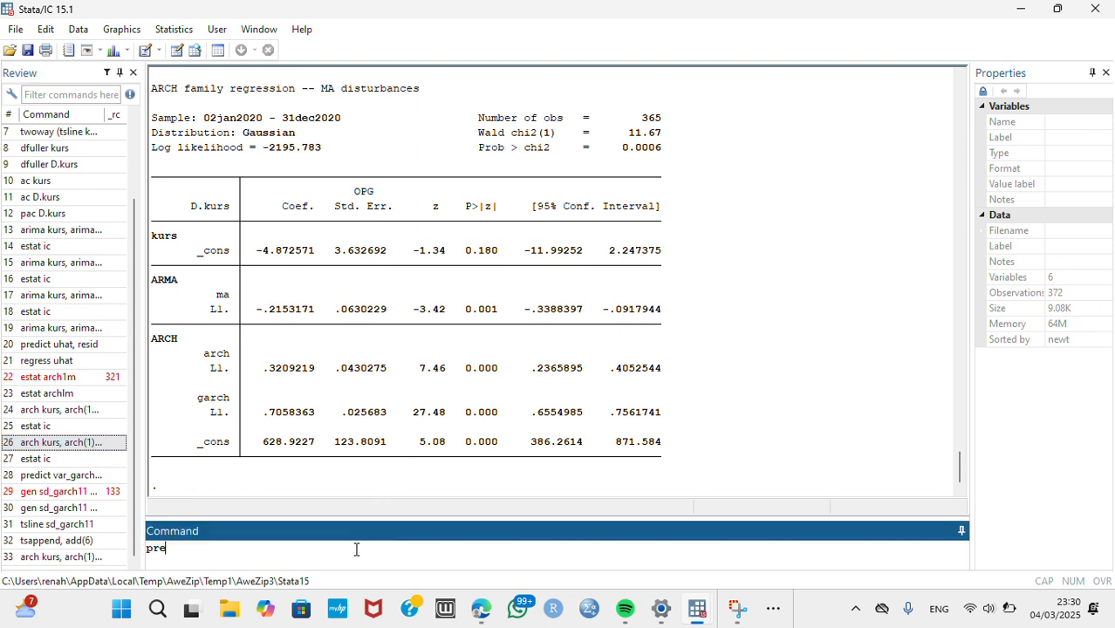
{"action": "type", "text": "dict newkursf, y d"}
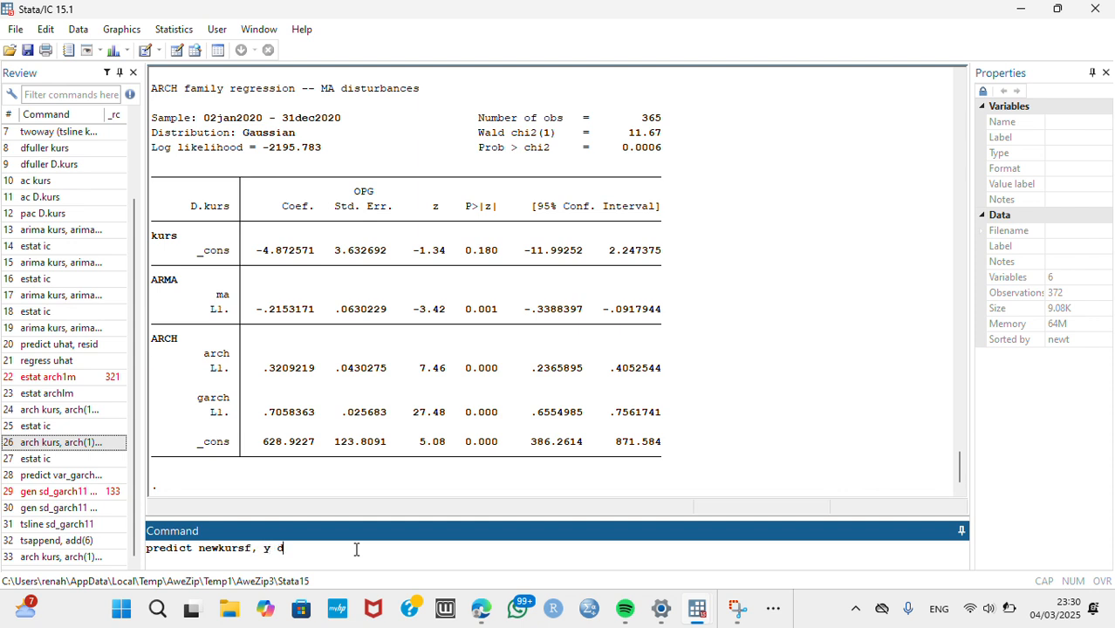
{"action": "type", "text": "ynamic(td(1jan2022))"}
{"action": "key", "text": "Return"}
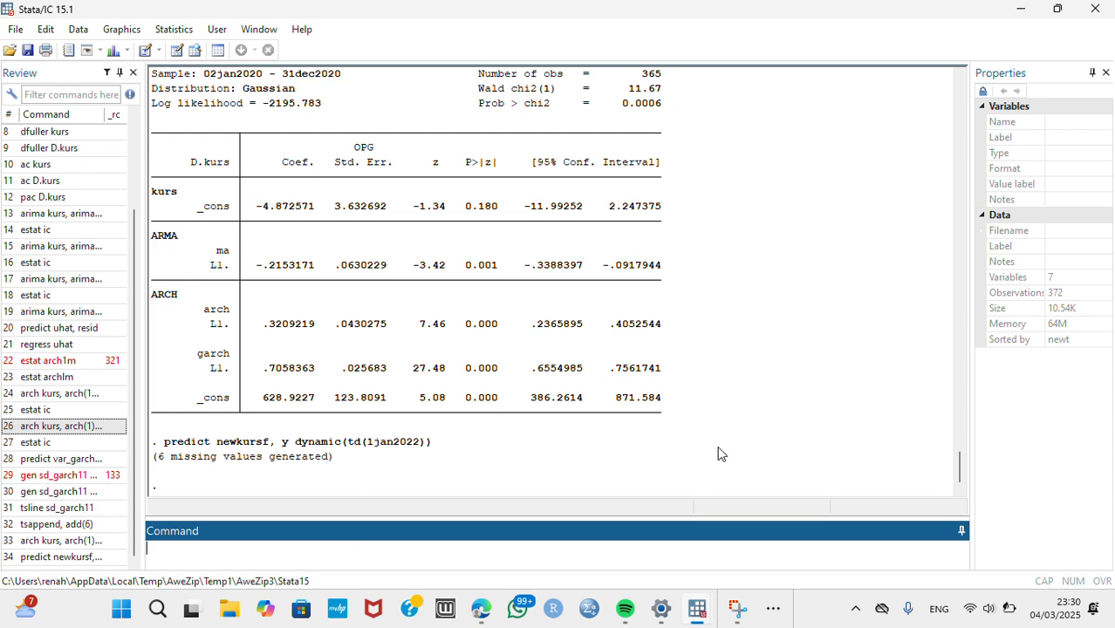
Step: Examine the newkursf predictions against the kurs values across the dates in the Data Editor
{"action": "mouse_move", "coordinate": [699, 616]}
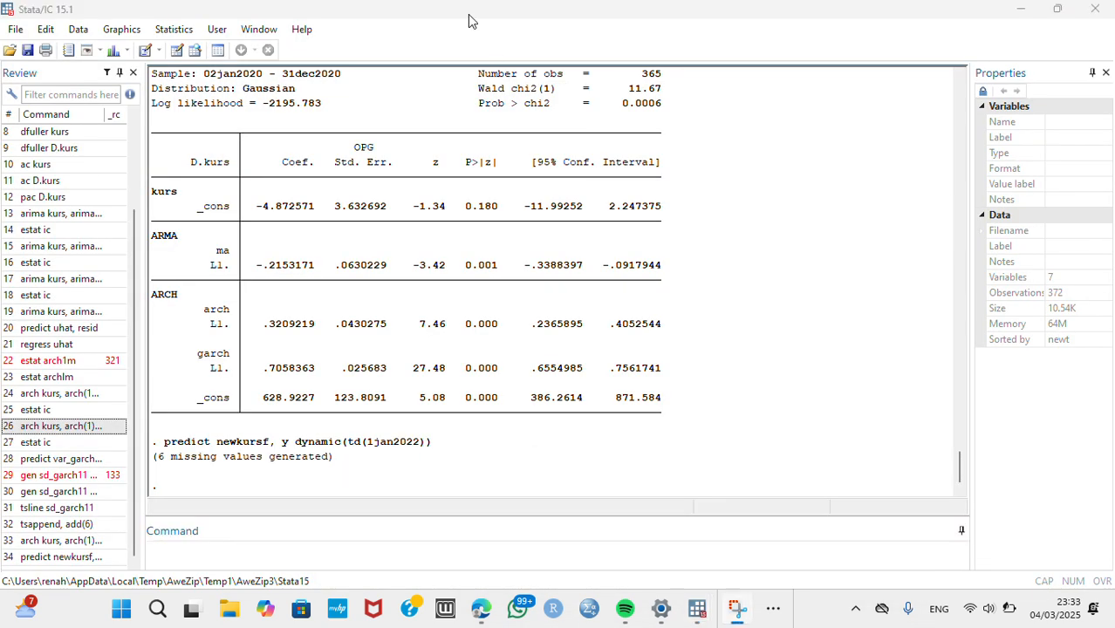
{"action": "left_click", "coordinate": [724, 518]}
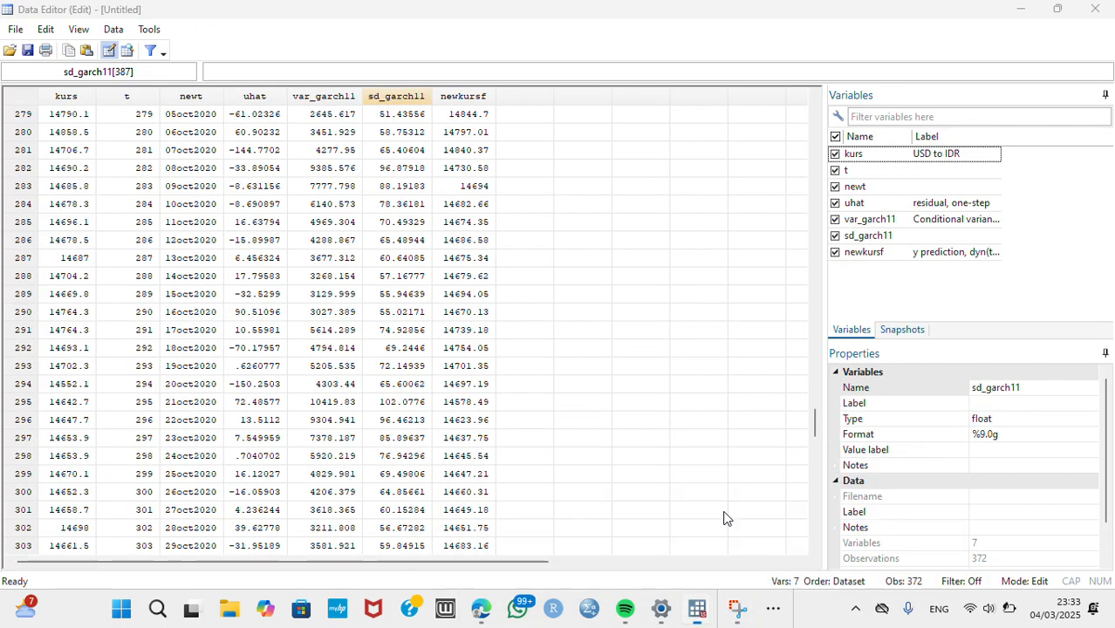
{"action": "left_click_drag", "start_coordinate": [812, 436], "coordinate": [803, 490]}
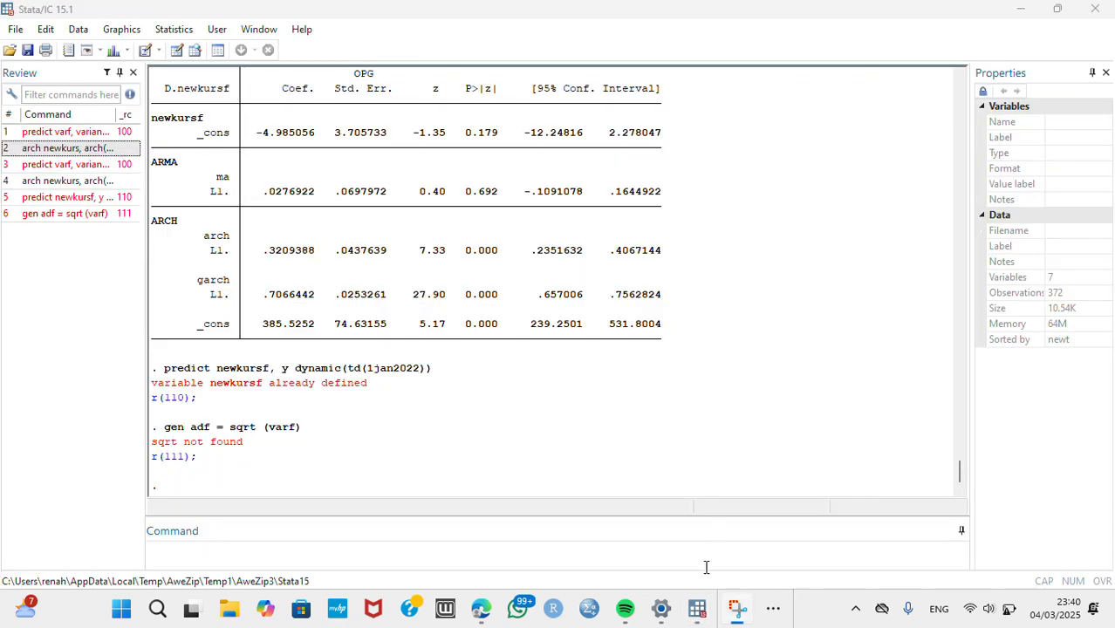
{"action": "mouse_move", "coordinate": [696, 611]}
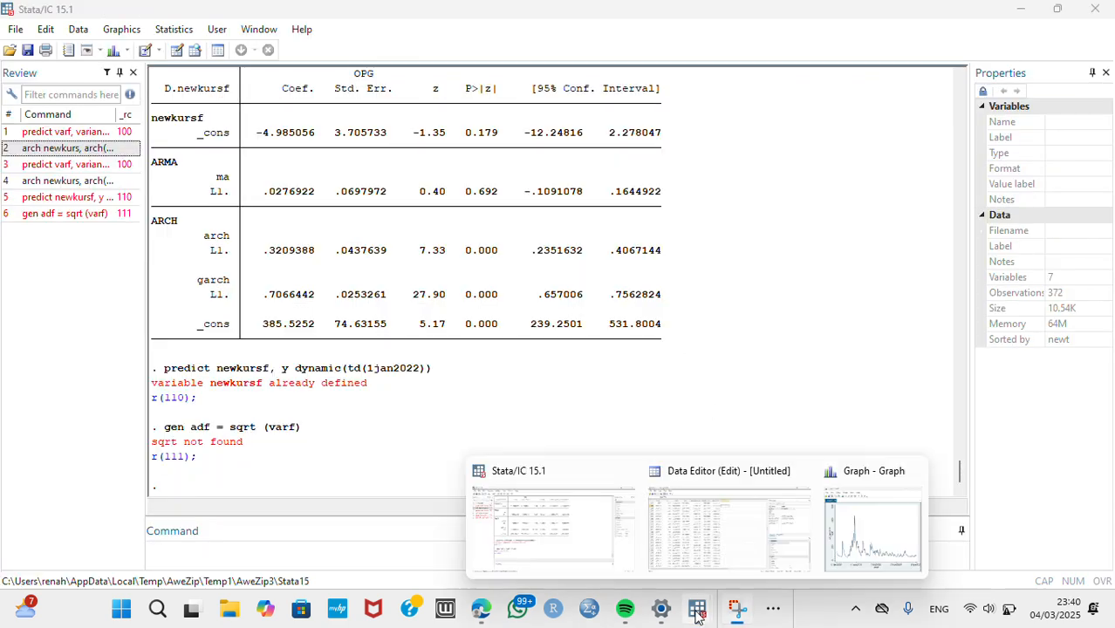
{"action": "left_click", "coordinate": [746, 536]}
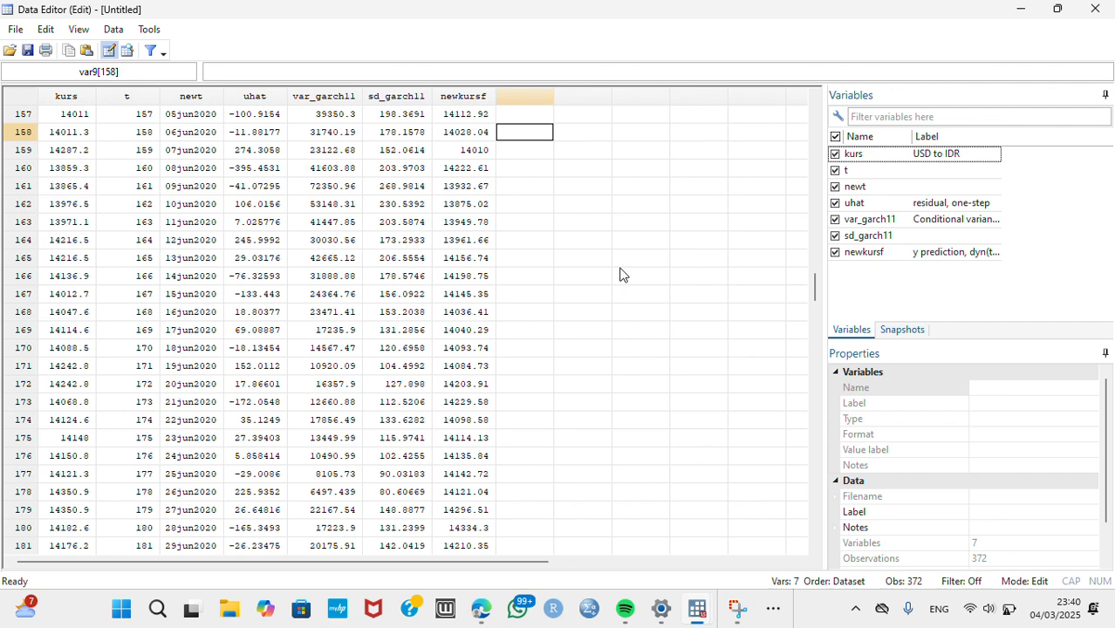
{"action": "left_click", "coordinate": [571, 300]}
{"action": "scroll", "coordinate": [571, 304], "scroll_direction": "down", "scroll_amount": 4}
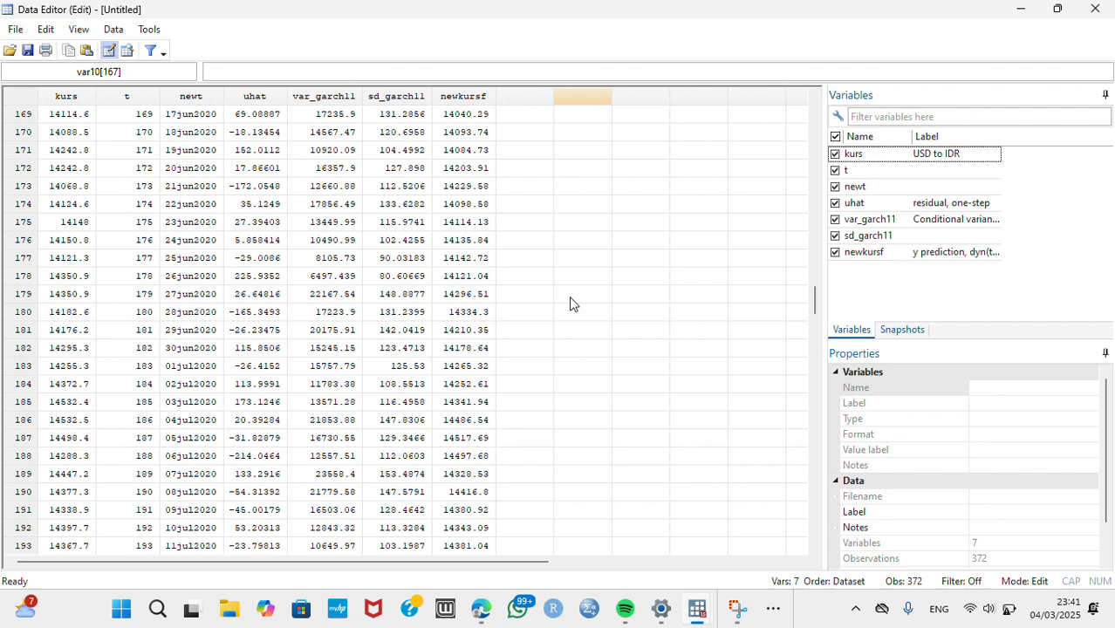
{"action": "scroll", "coordinate": [519, 175], "scroll_direction": "up", "scroll_amount": 3}
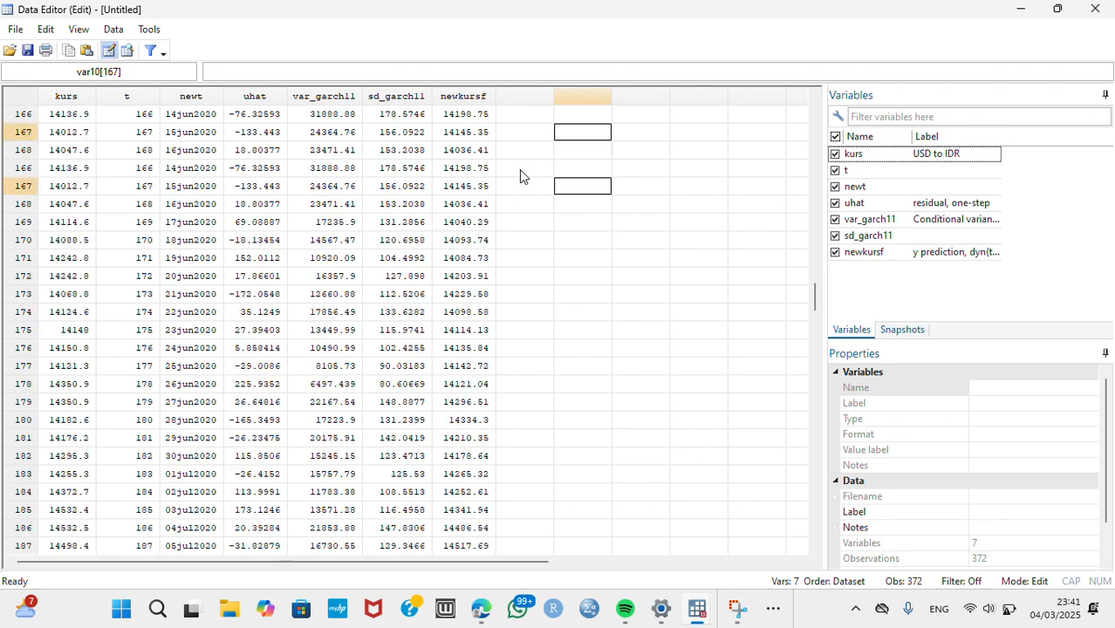